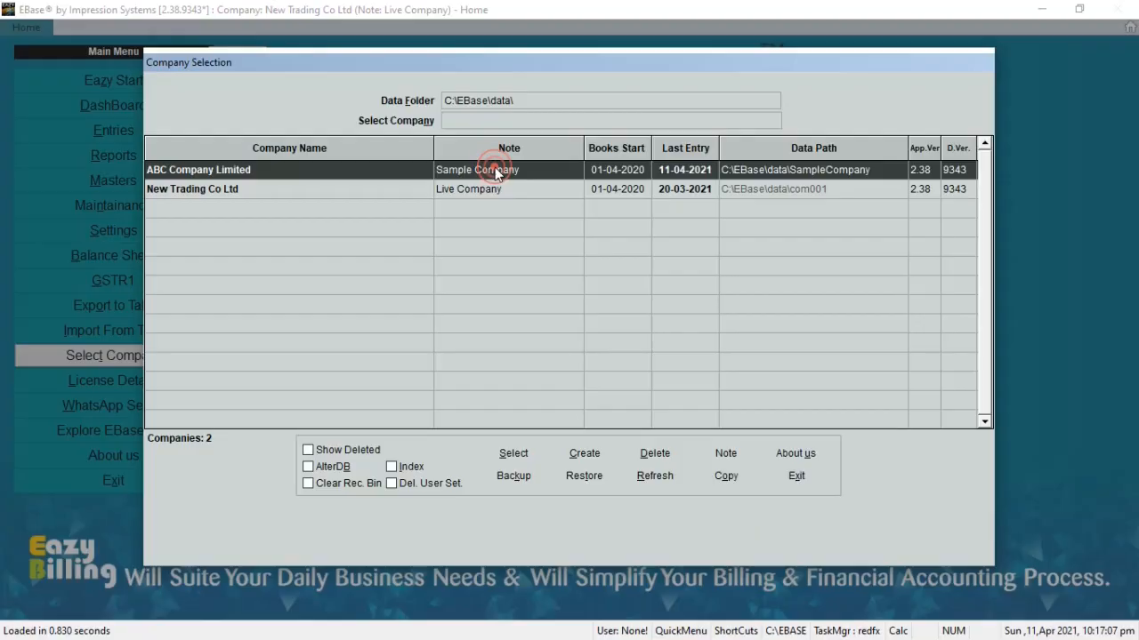
# Step: Open the company New Trading Co Ltd from the company list
pyautogui.click(491, 187)
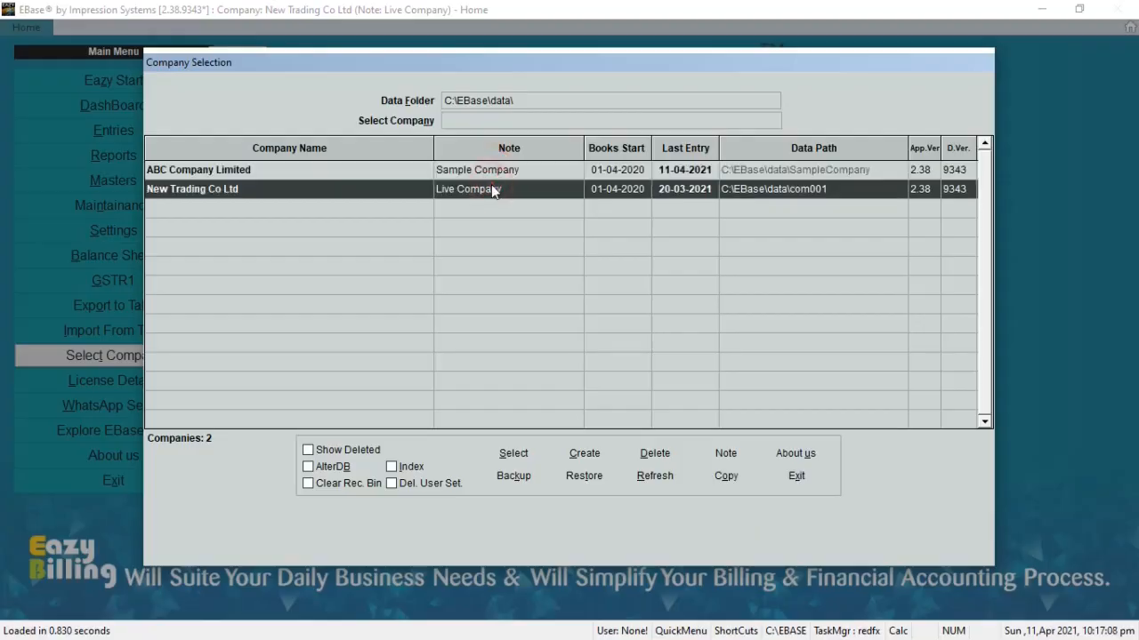
pyautogui.click(514, 454)
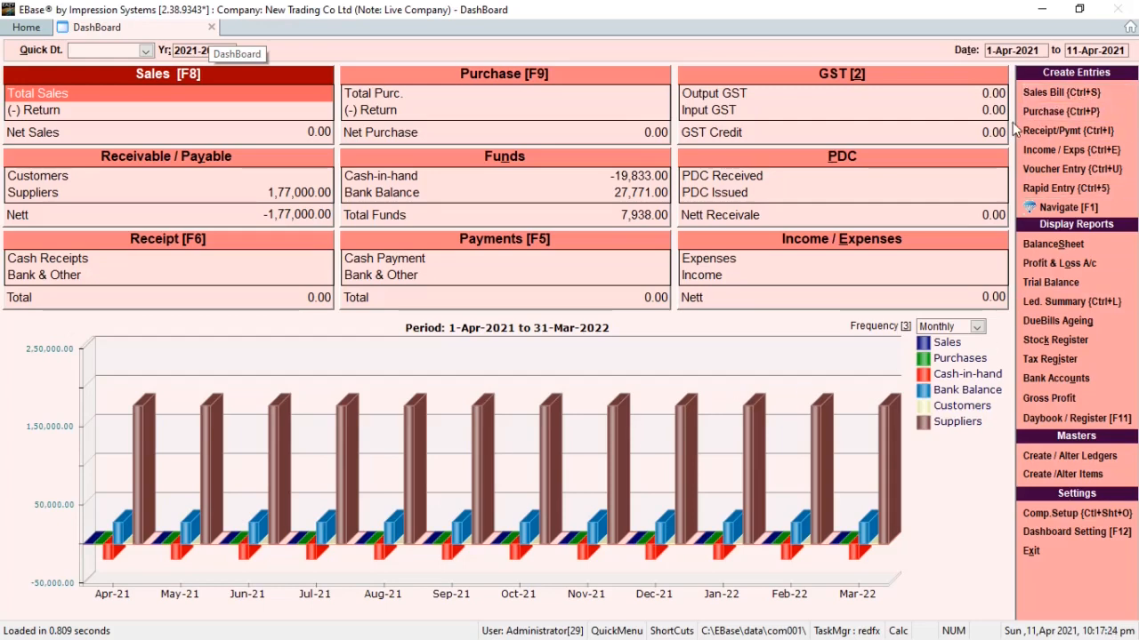
# Step: Find Sales Entry by searching the shortcuts list for "sales" and start a Cash Memo with the default date
pyautogui.press('F1')
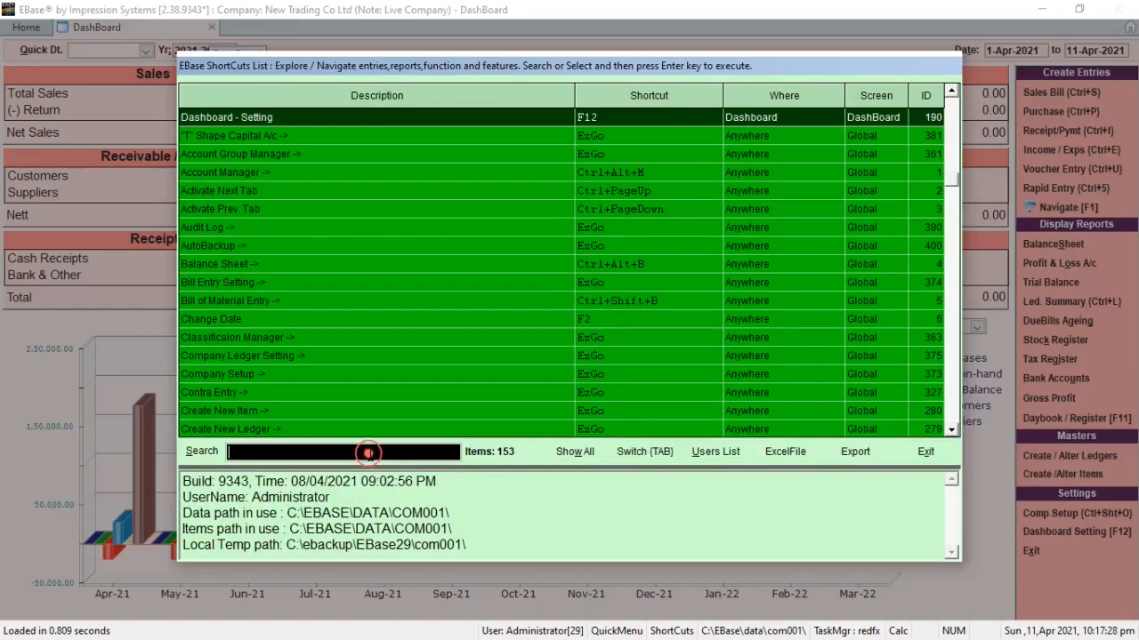
pyautogui.write('sales')
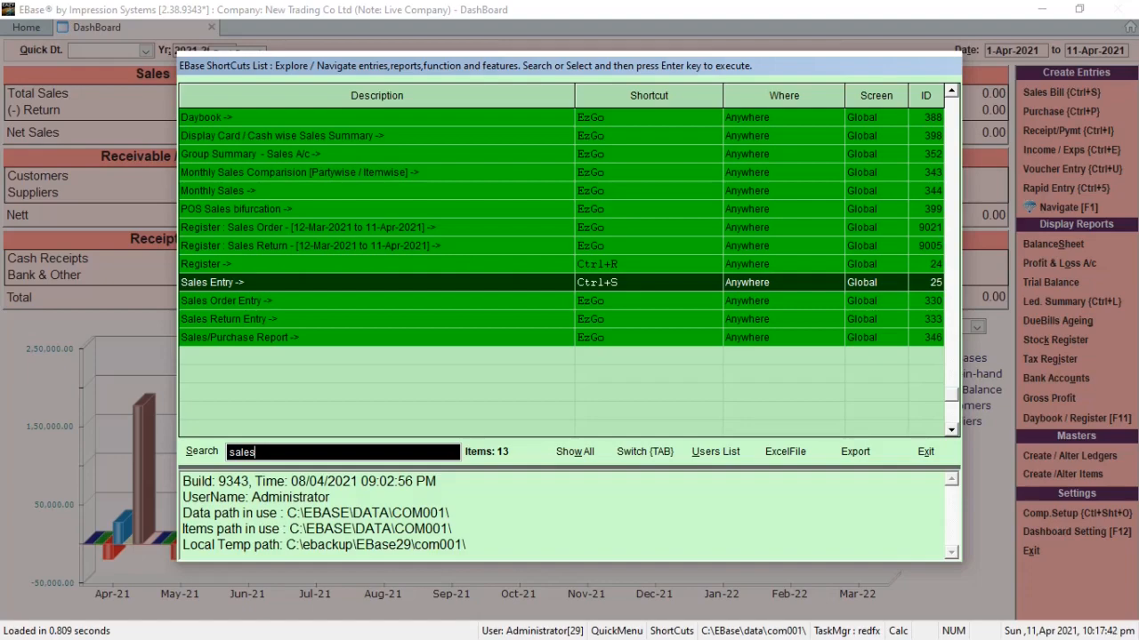
pyautogui.press('Return')
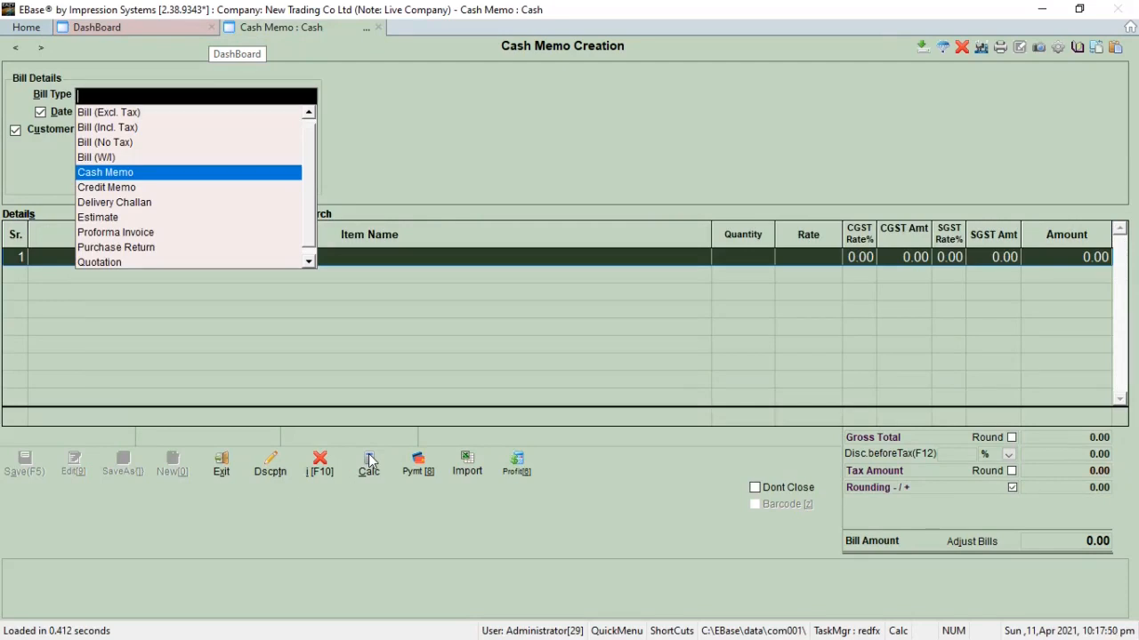
pyautogui.press('Return')
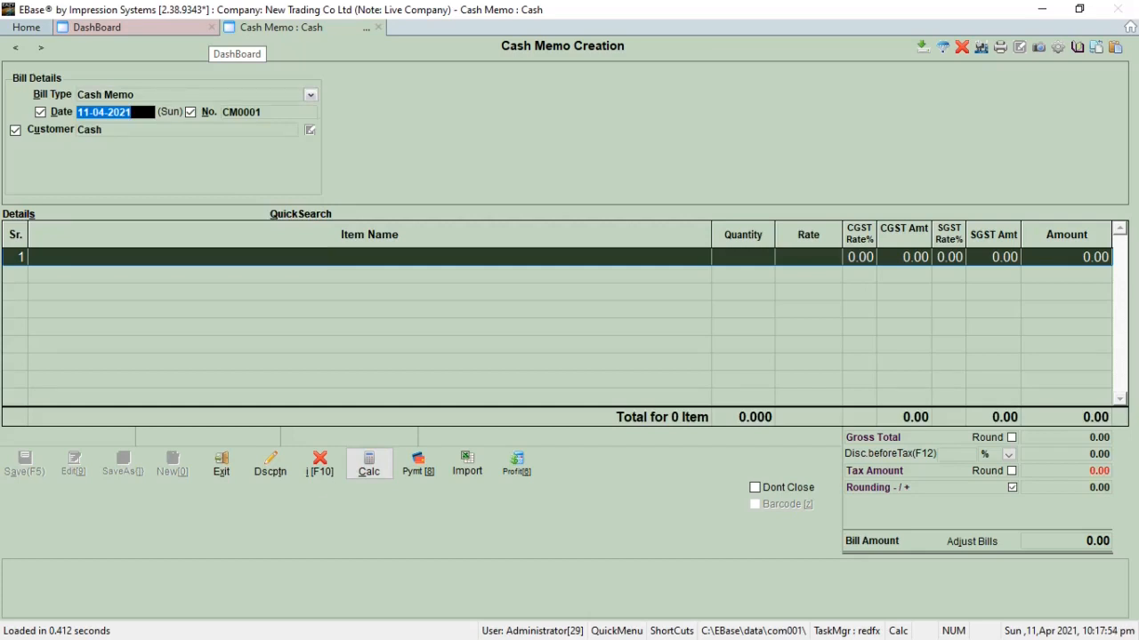
pyautogui.press('Return')
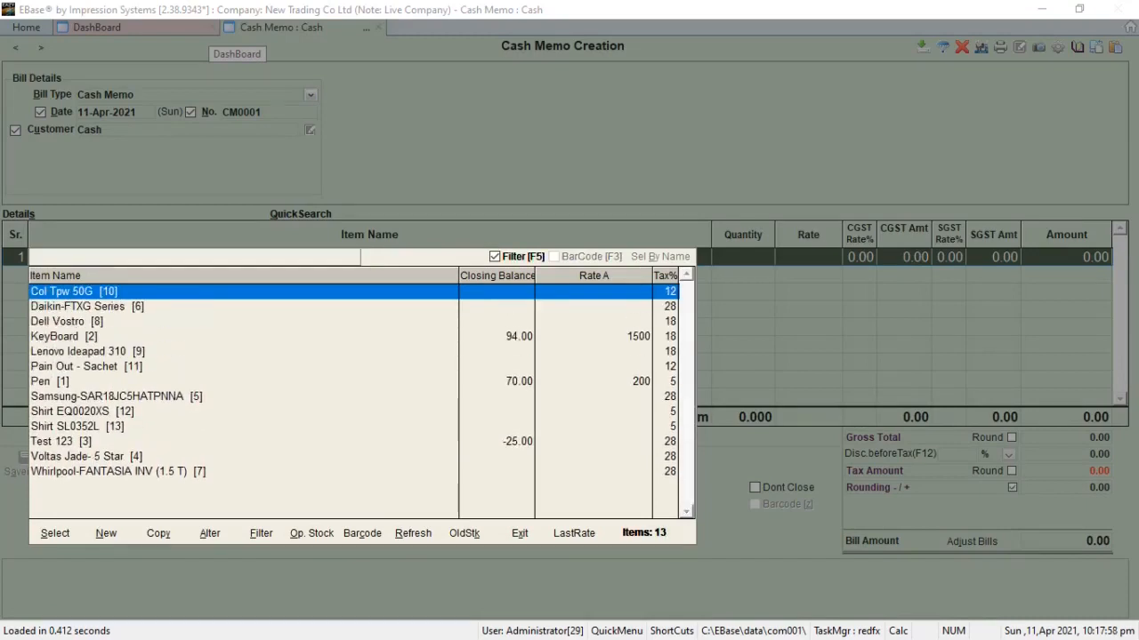
# Step: Add Pen as the first item of the cash memo
pyautogui.press('Down')
pyautogui.press('Down')
pyautogui.press('Down')
pyautogui.press('Down')
pyautogui.press('Down')
pyautogui.press('Down')
pyautogui.press('Down')
pyautogui.press('Down')
pyautogui.press('Up')
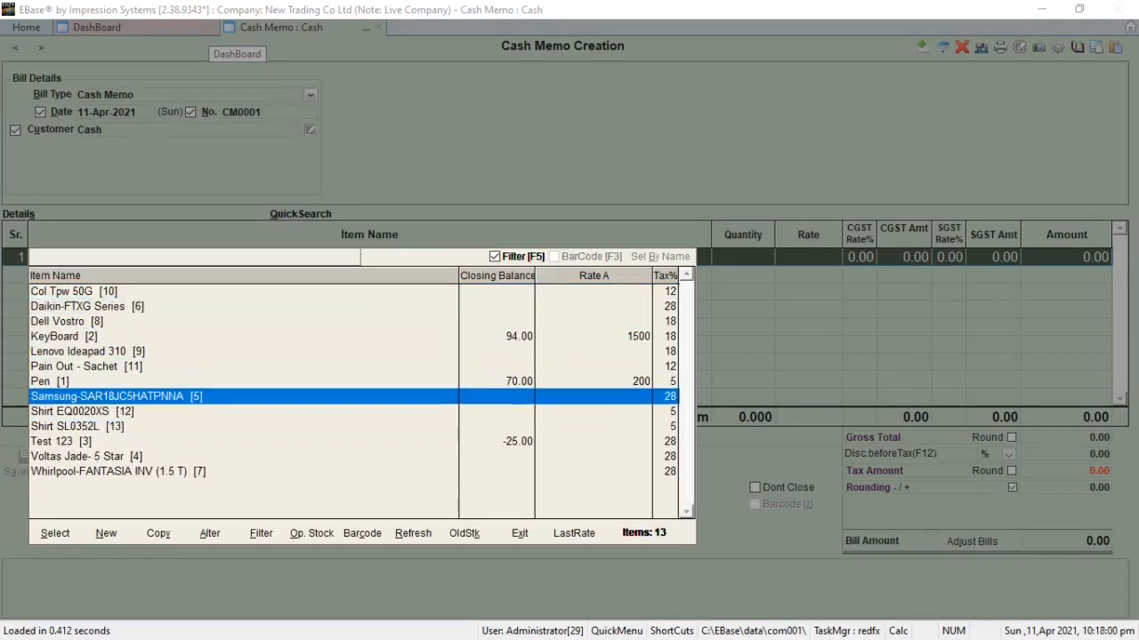
pyautogui.press('Up')
pyautogui.press('Return')
# Step: Set the Pen line's quantity to 1 and its rate to 150
pyautogui.press('Return')
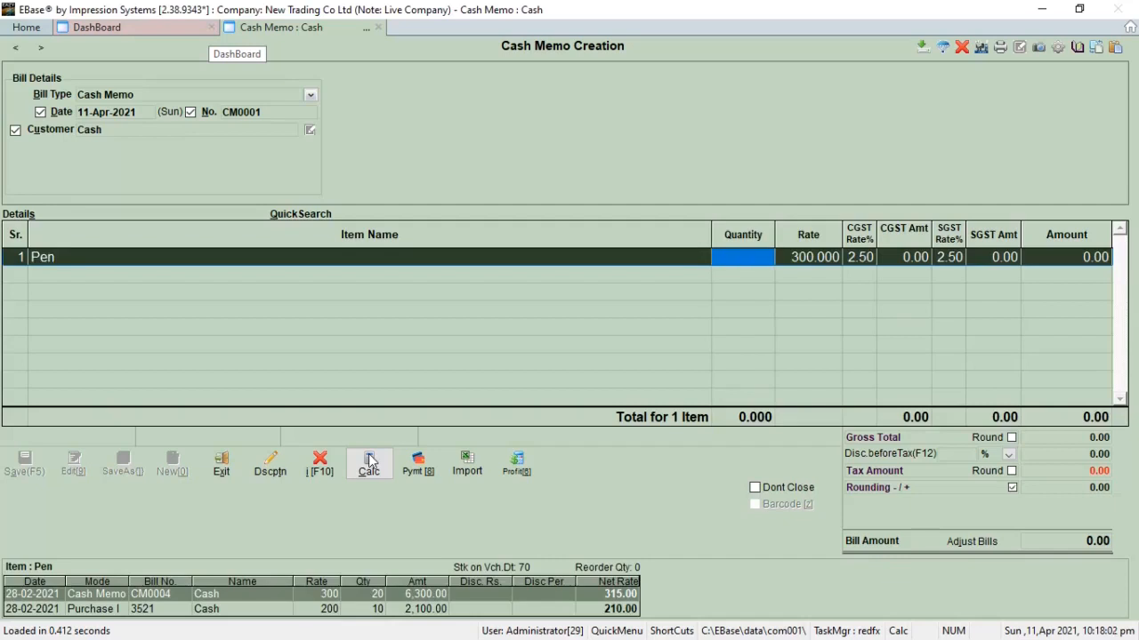
pyautogui.write('1')
pyautogui.press('Return')
pyautogui.write('15')
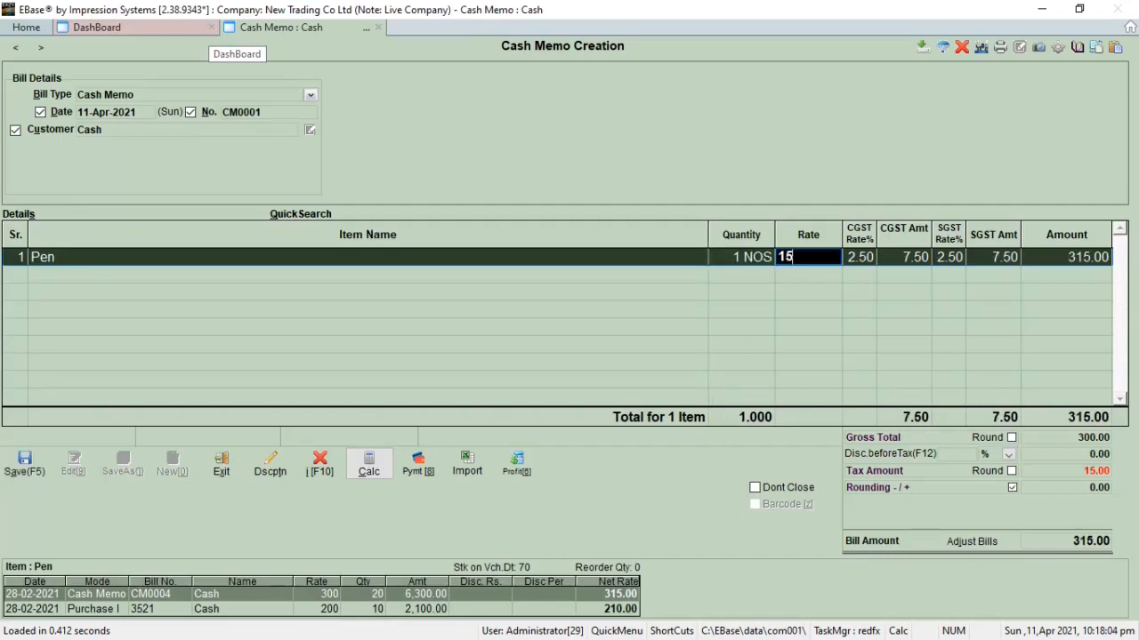
pyautogui.write('0')
pyautogui.press('Return')
pyautogui.press('Return')
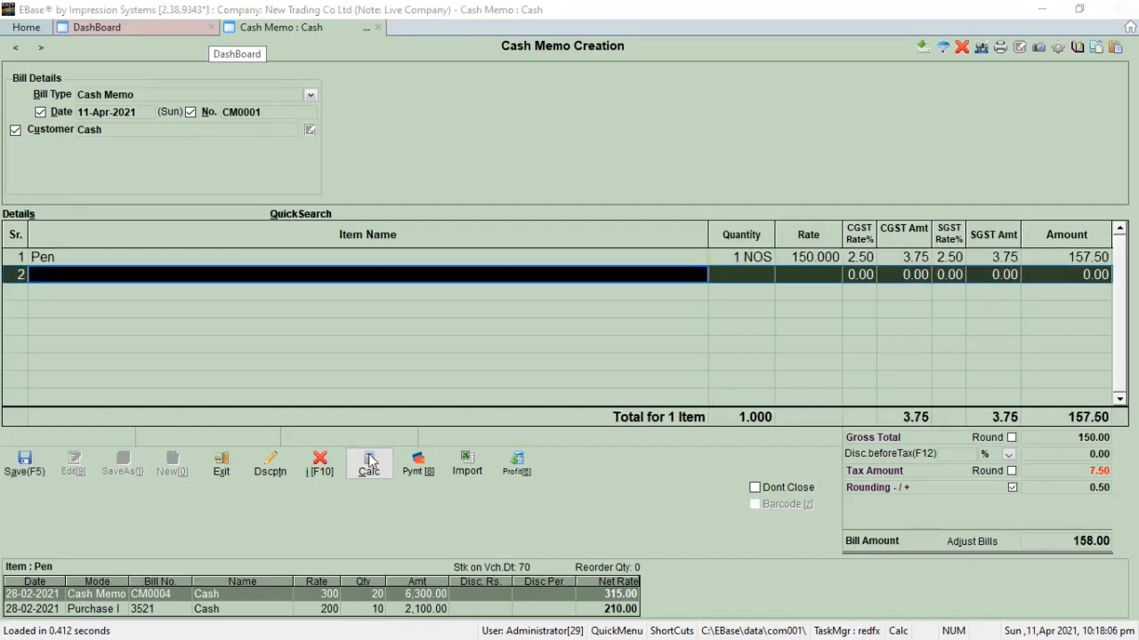
# Step: Add Pain Out - Sachet as the second item with quantity 1 and rate 200
pyautogui.press('Down')
pyautogui.press('Down')
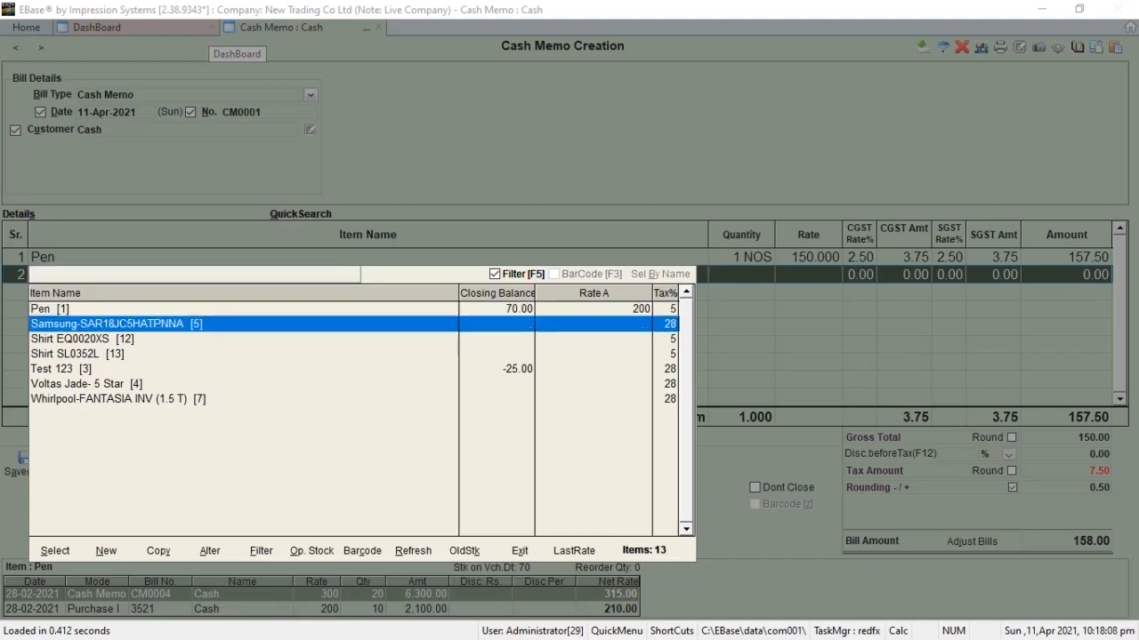
pyautogui.press('Up')
pyautogui.press('Up')
pyautogui.press('Up')
pyautogui.press('Up')
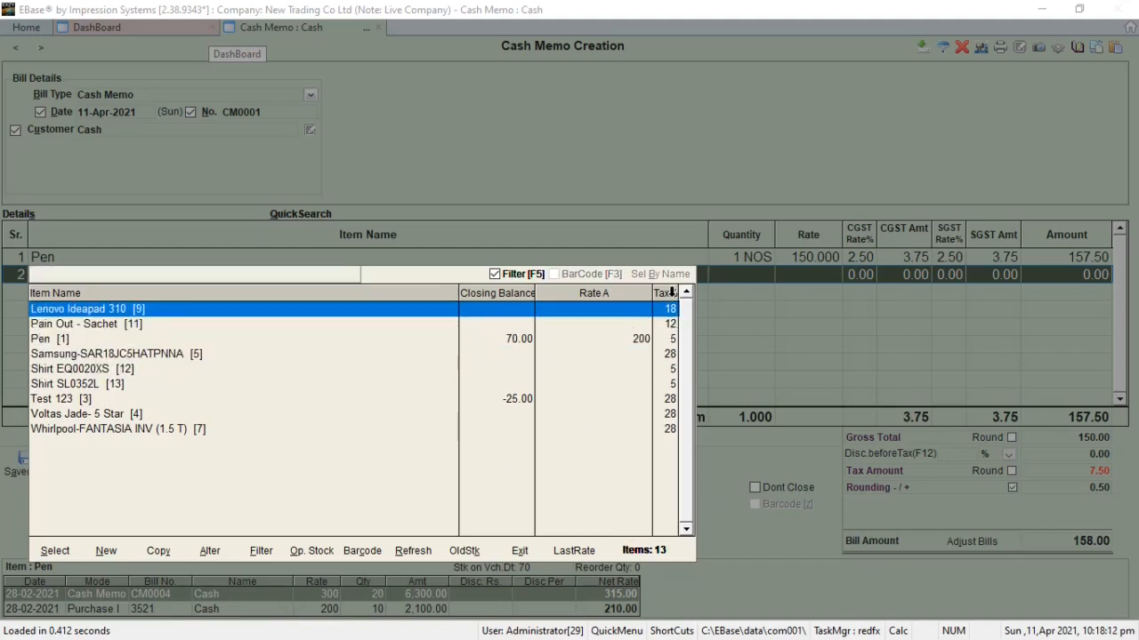
pyautogui.click(674, 326)
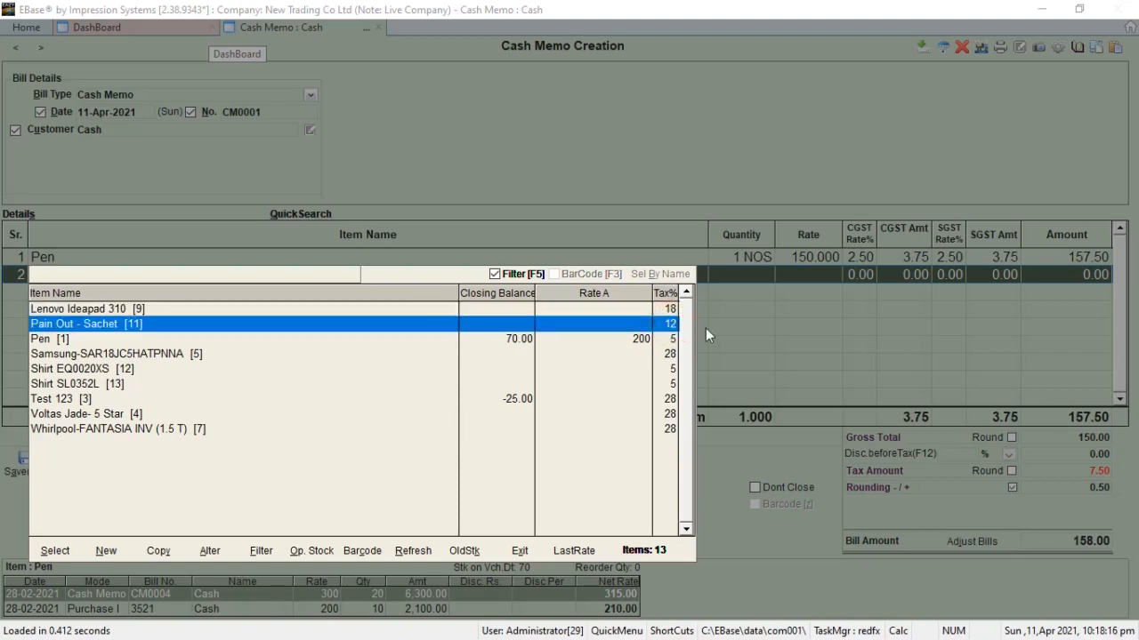
pyautogui.press('Return')
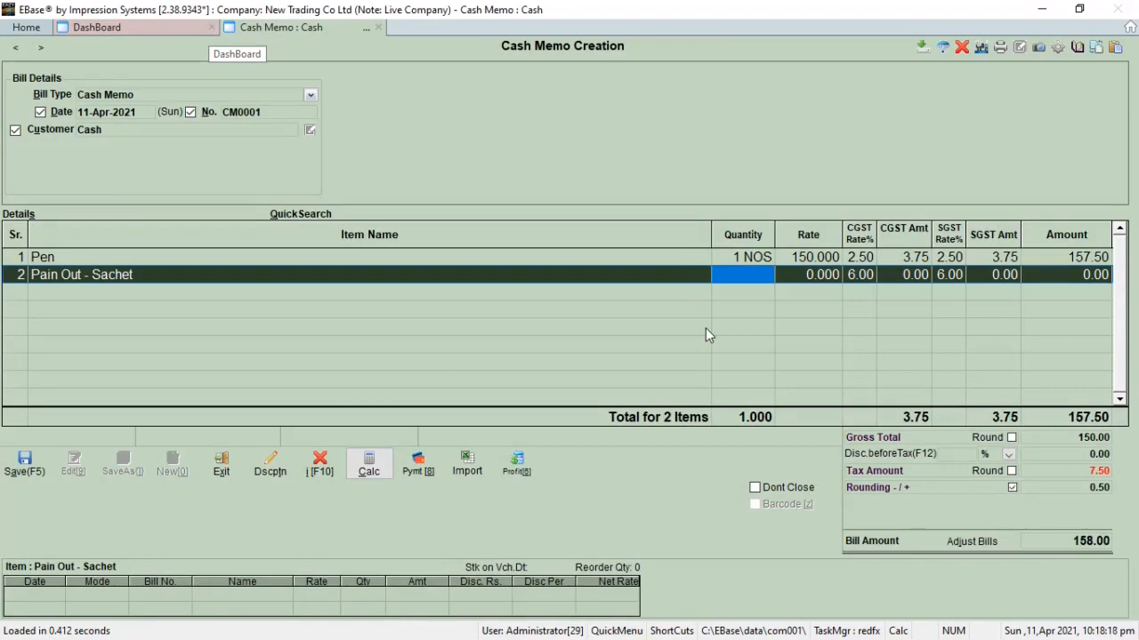
pyautogui.write('1')
pyautogui.press('Return')
pyautogui.write('200')
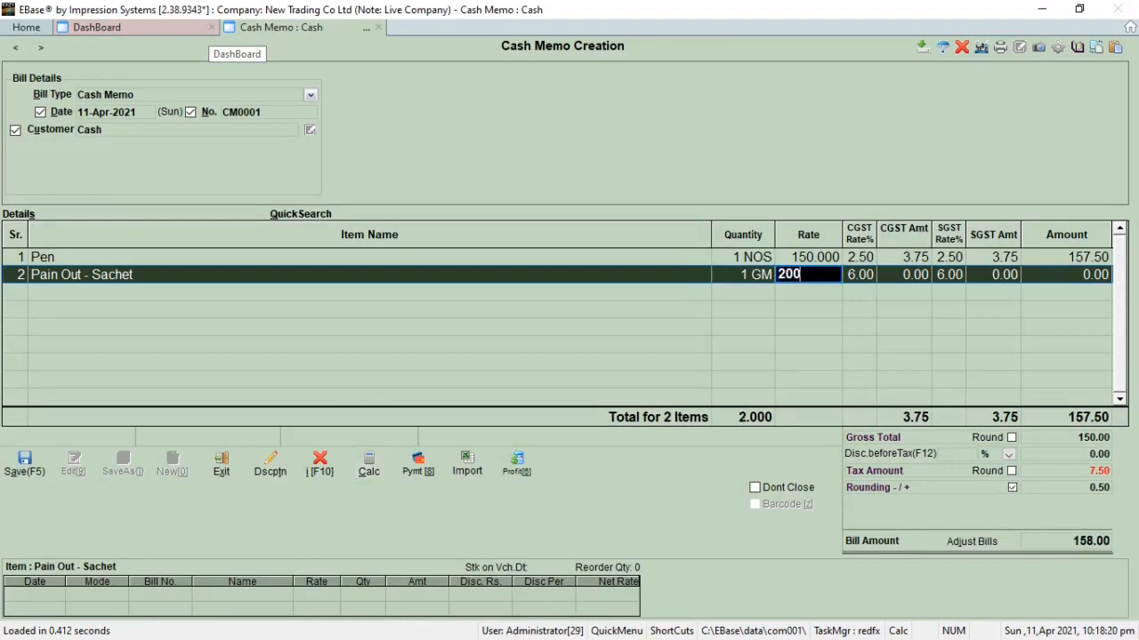
pyautogui.press('Return')
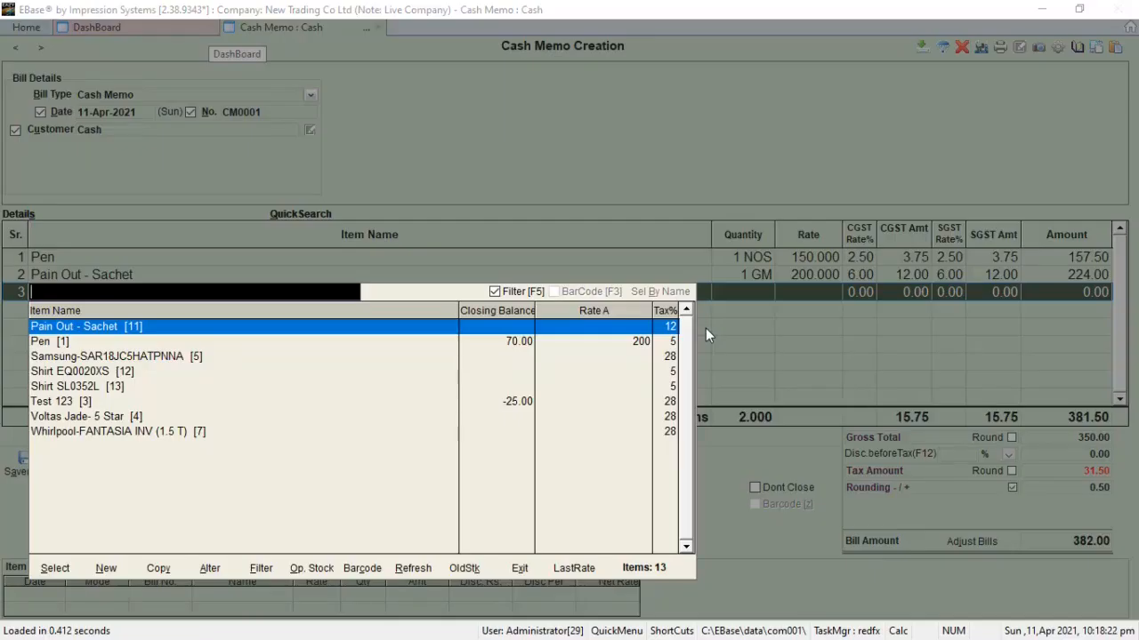
# Step: Add Dell Vostro as the third item with quantity 1 and rate 2500
pyautogui.press('Down')
pyautogui.press('Down')
pyautogui.press('Up')
pyautogui.press('Up')
pyautogui.press('Up')
pyautogui.press('Up')
pyautogui.press('Up')
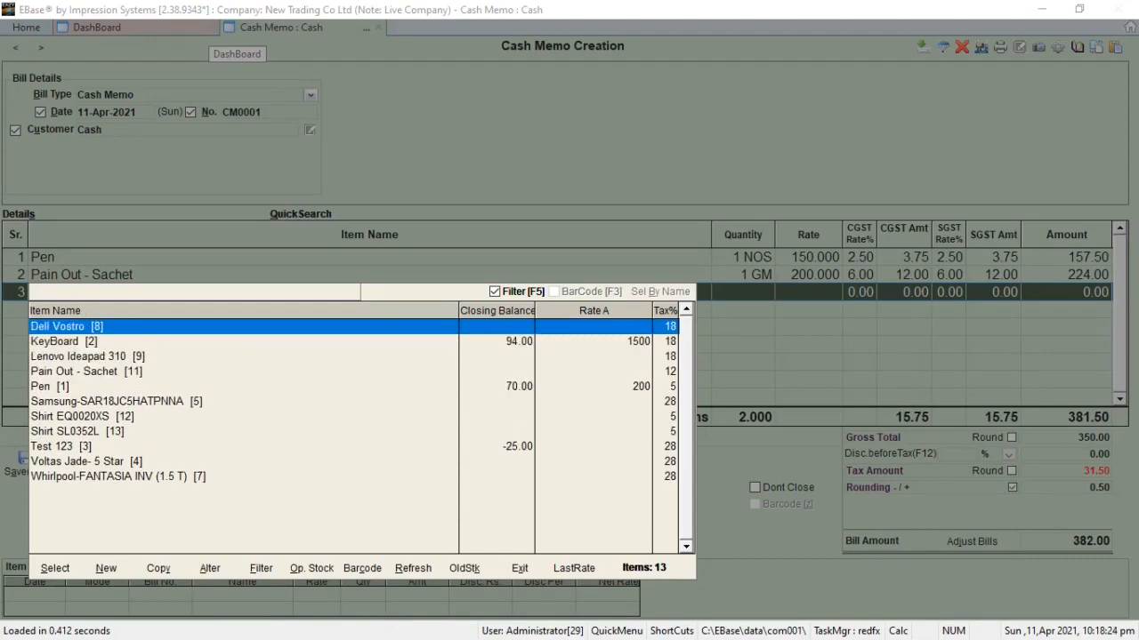
pyautogui.press('Return')
pyautogui.write('1')
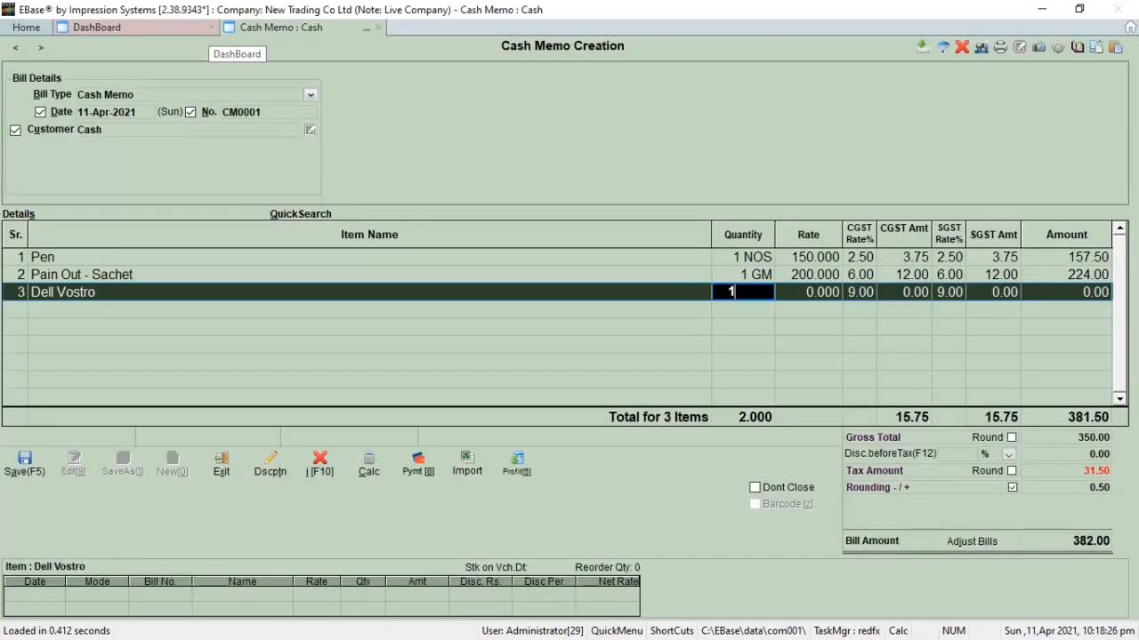
pyautogui.press('Return')
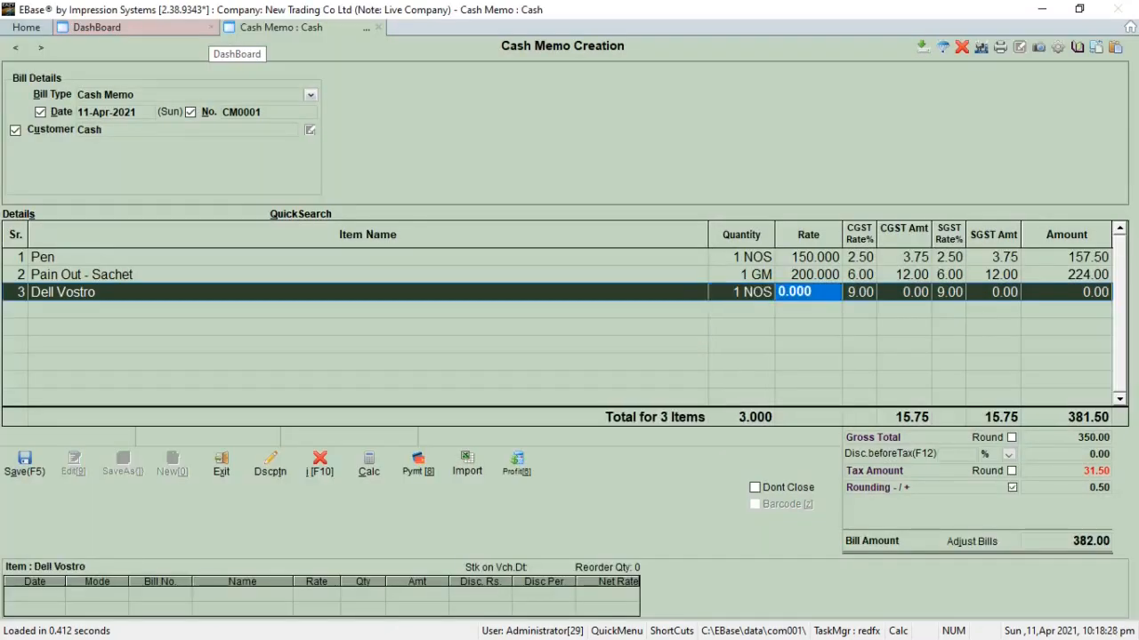
pyautogui.write('2500')
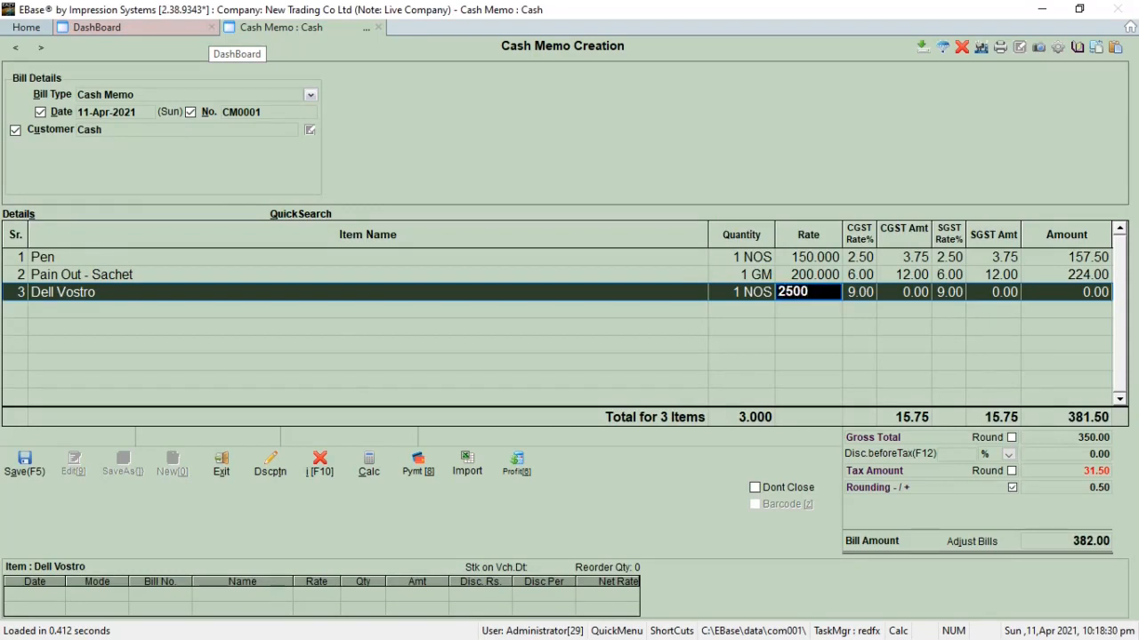
pyautogui.press('Return')
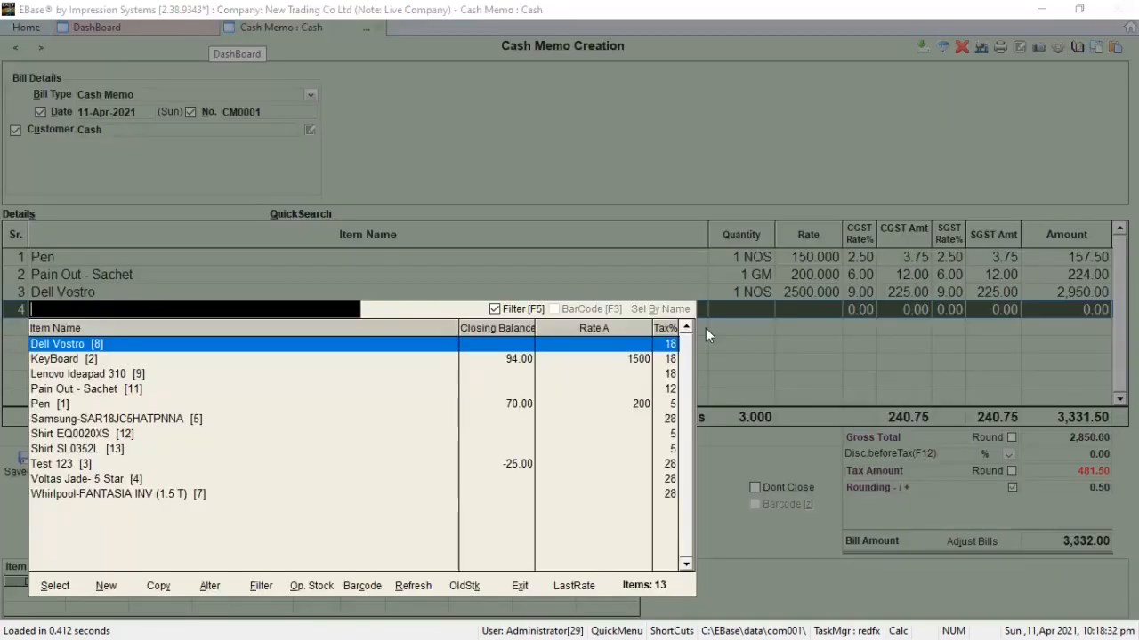
# Step: Add Voltas Jade- 5 Star as the fourth item with quantity 1 and rate 4500
pyautogui.press('Down')
pyautogui.press('Down')
pyautogui.press('Down')
pyautogui.press('Down')
pyautogui.press('Down')
pyautogui.press('Down')
pyautogui.press('Down')
pyautogui.press('Down')
pyautogui.press('Down')
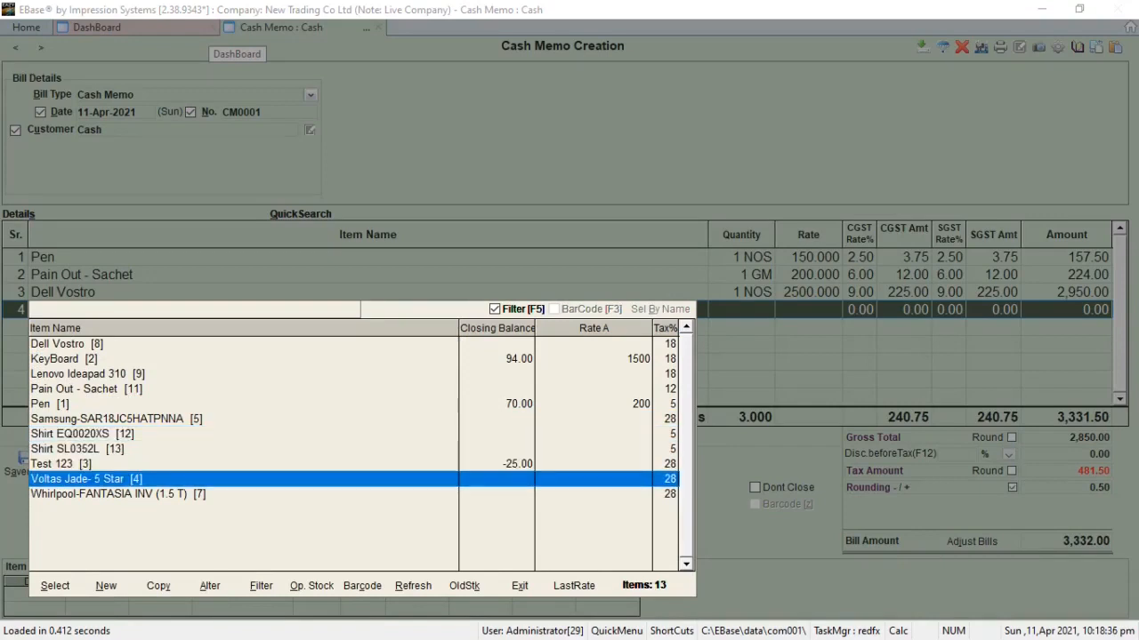
pyautogui.press('Return')
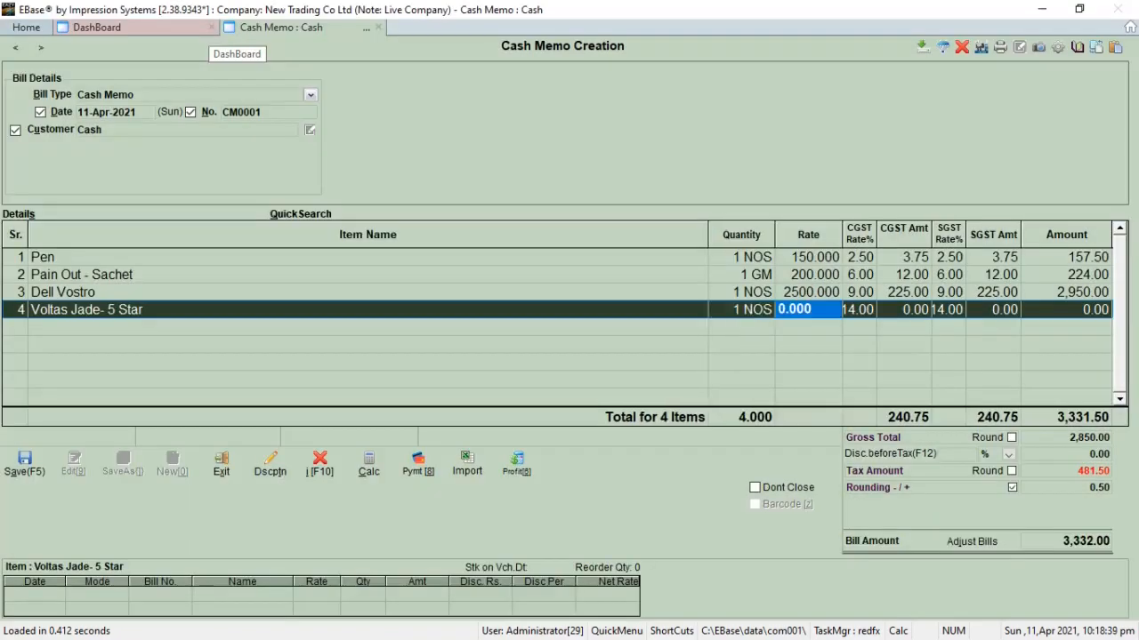
pyautogui.write('4500')
pyautogui.press('Return')
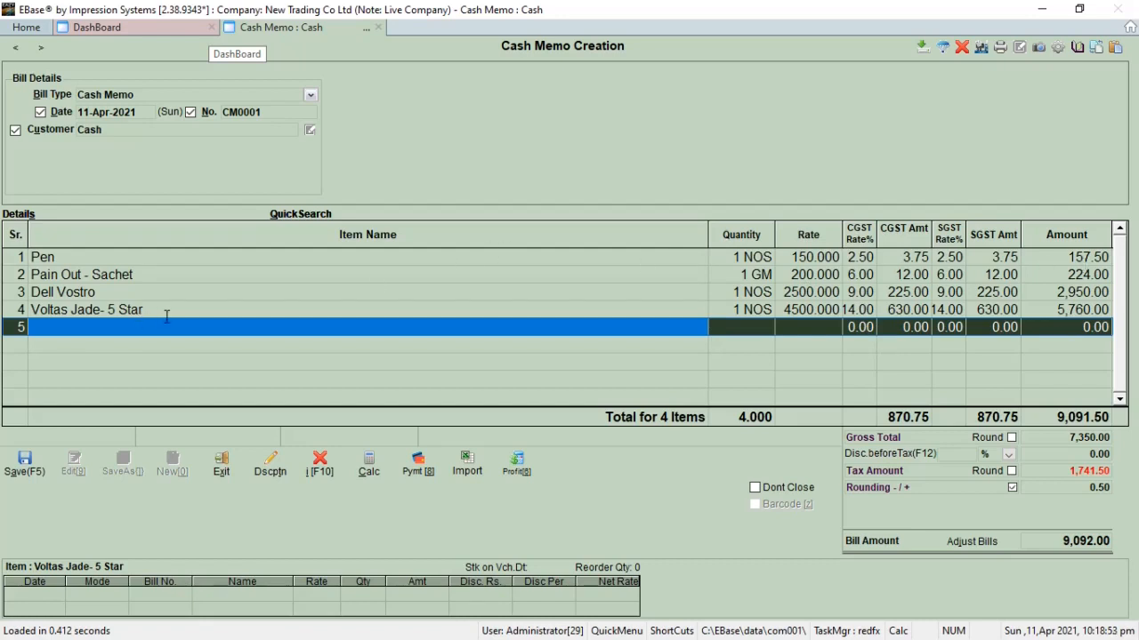
# Step: Save the cash memo and open its print preview in the Cash Memo format, dismissing the watermark notice
pyautogui.click(24, 463)
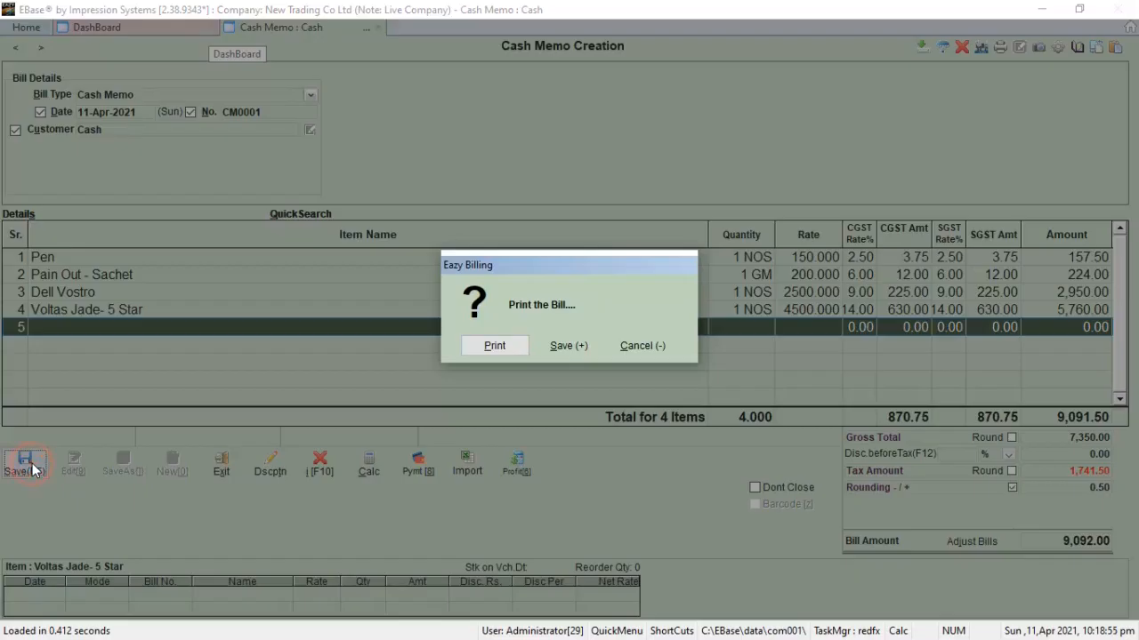
pyautogui.click(495, 346)
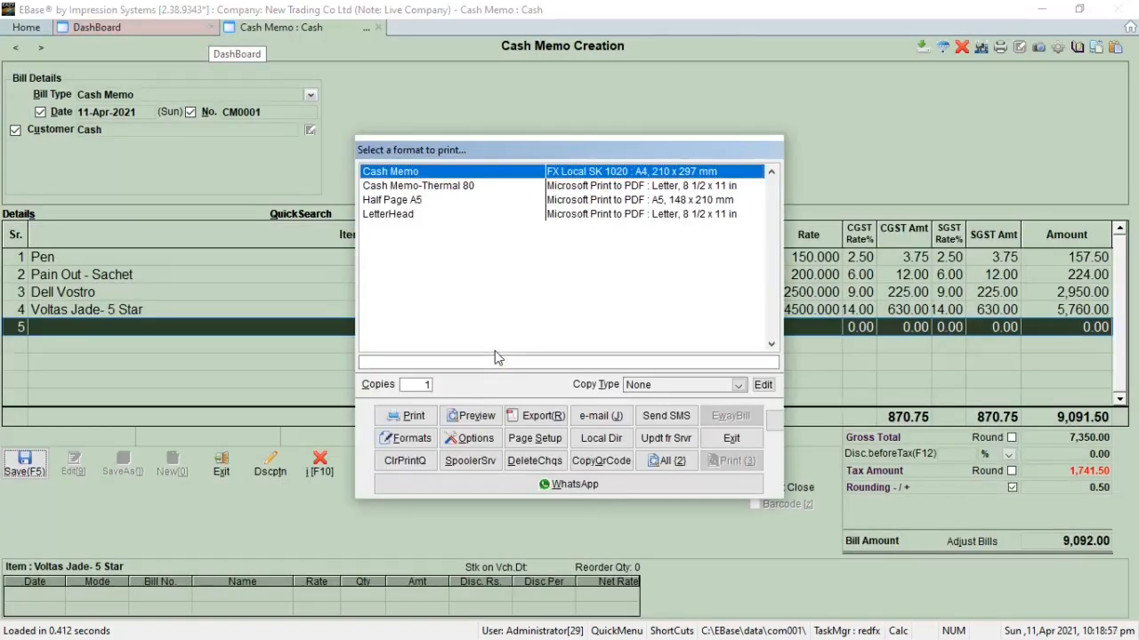
pyautogui.click(455, 420)
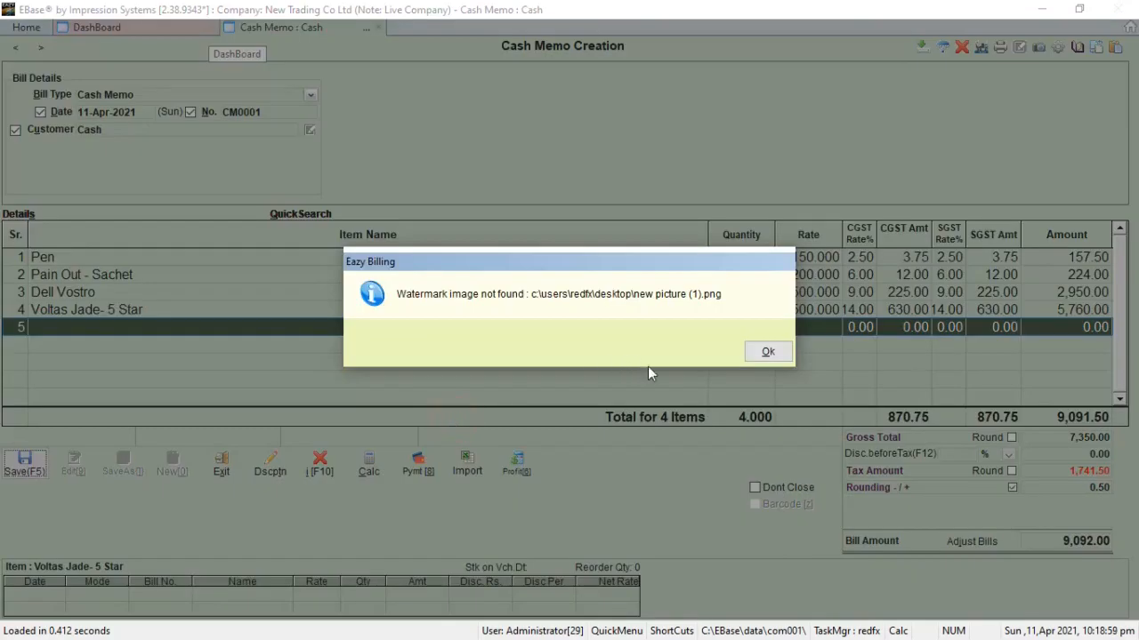
pyautogui.click(765, 353)
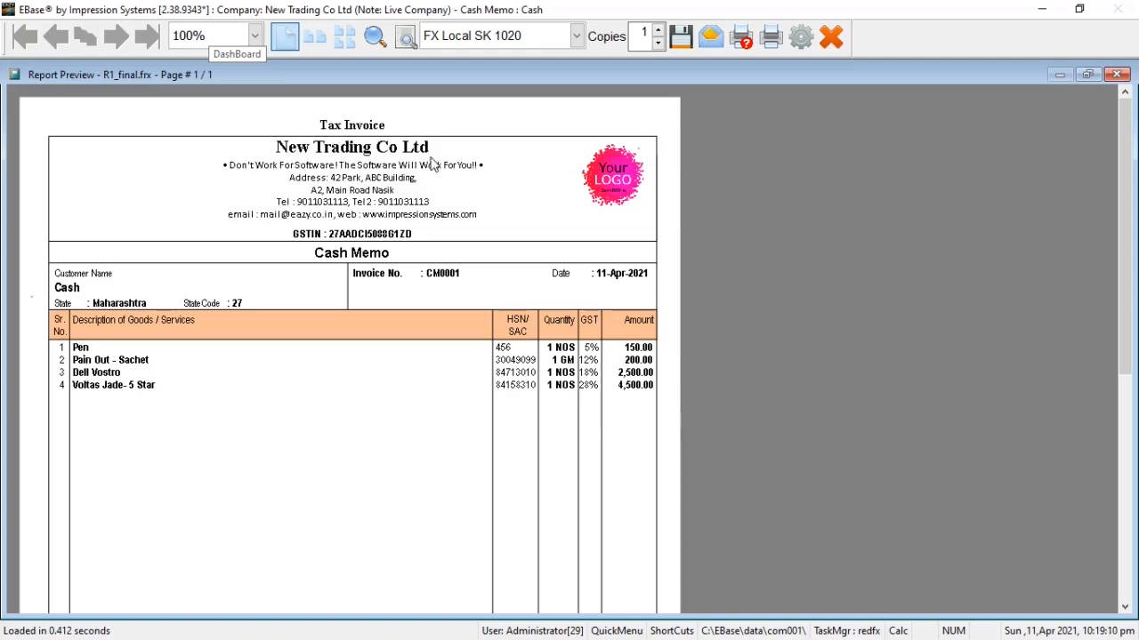
# Step: Examine the item lines, GST totals and HSN-wise tax summary in the invoice preview, and close it
pyautogui.scroll(-2, 269, 320)
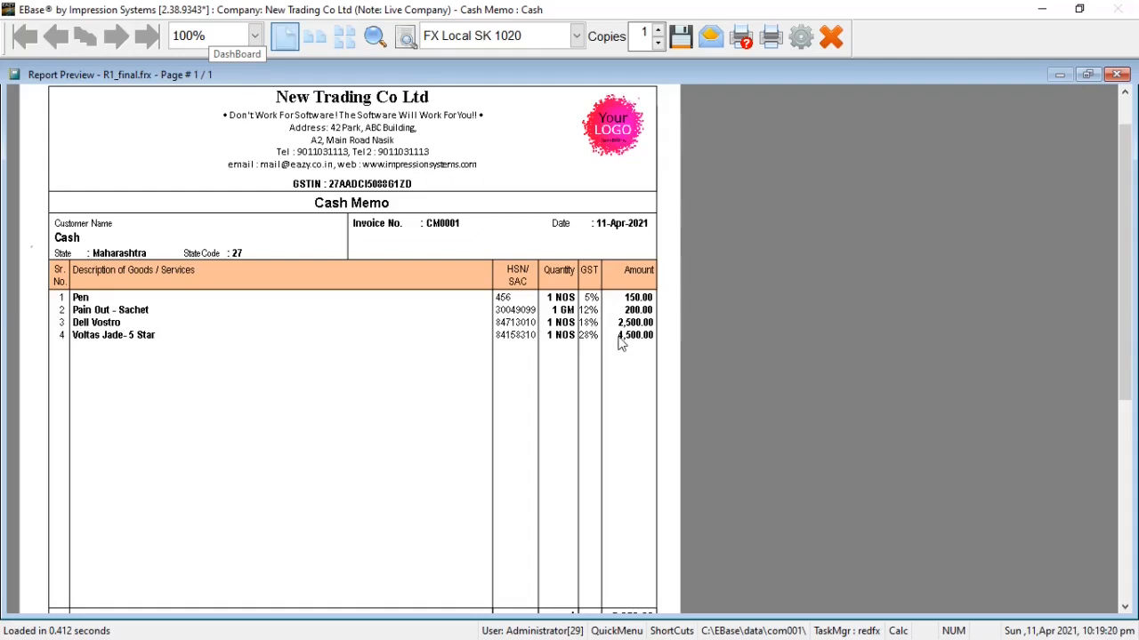
pyautogui.scroll(-3, 623, 318)
pyautogui.scroll(-5, 597, 321)
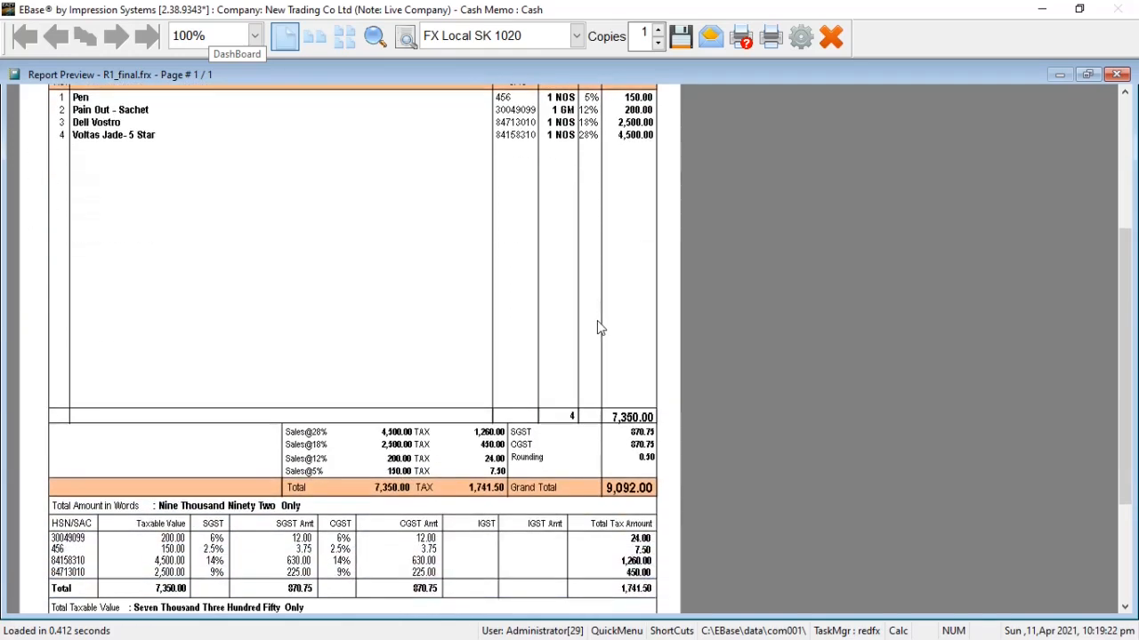
pyautogui.scroll(-2, 69, 475)
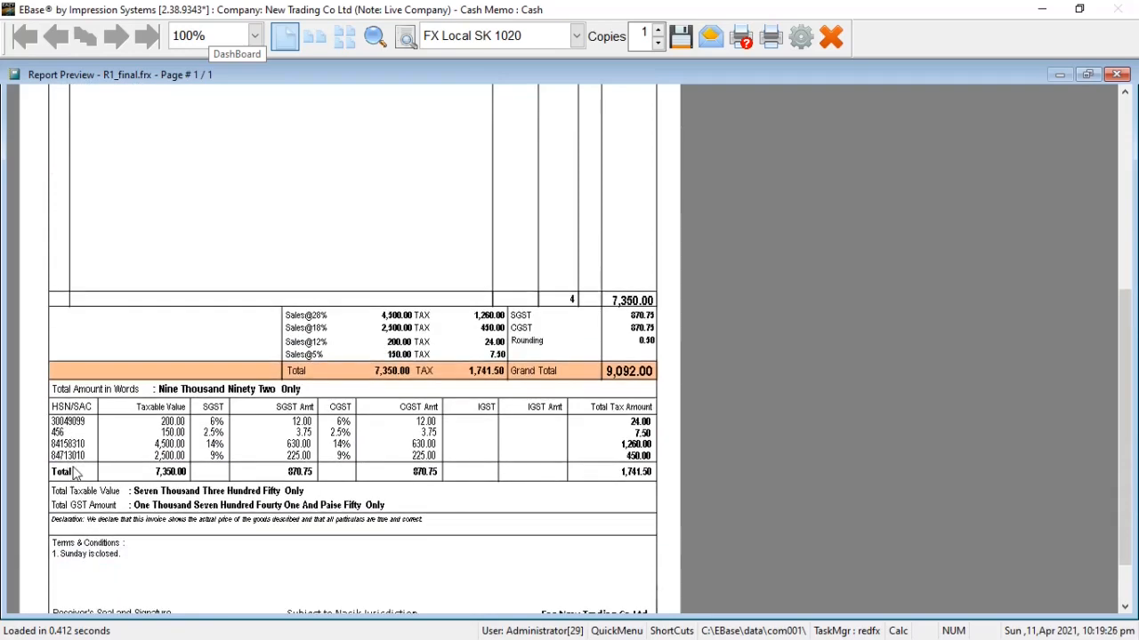
pyautogui.press('Escape')
pyautogui.press('Escape')
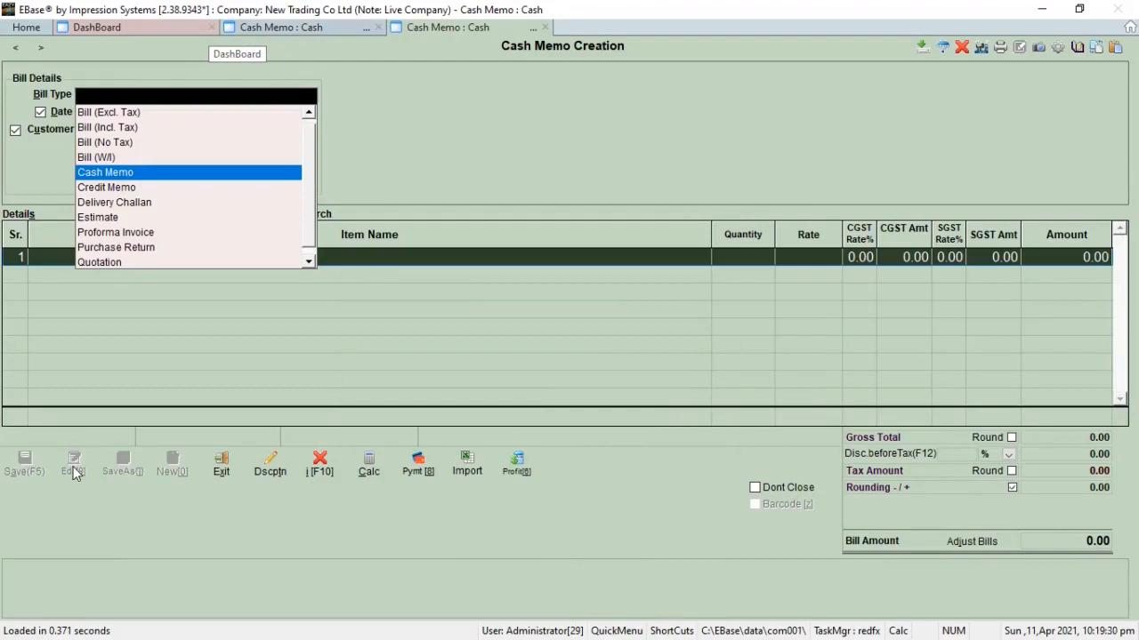
# Step: Start a Credit Memo bill with the default date and number for the customer Abc Cust
pyautogui.press('Down')
pyautogui.press('Return')
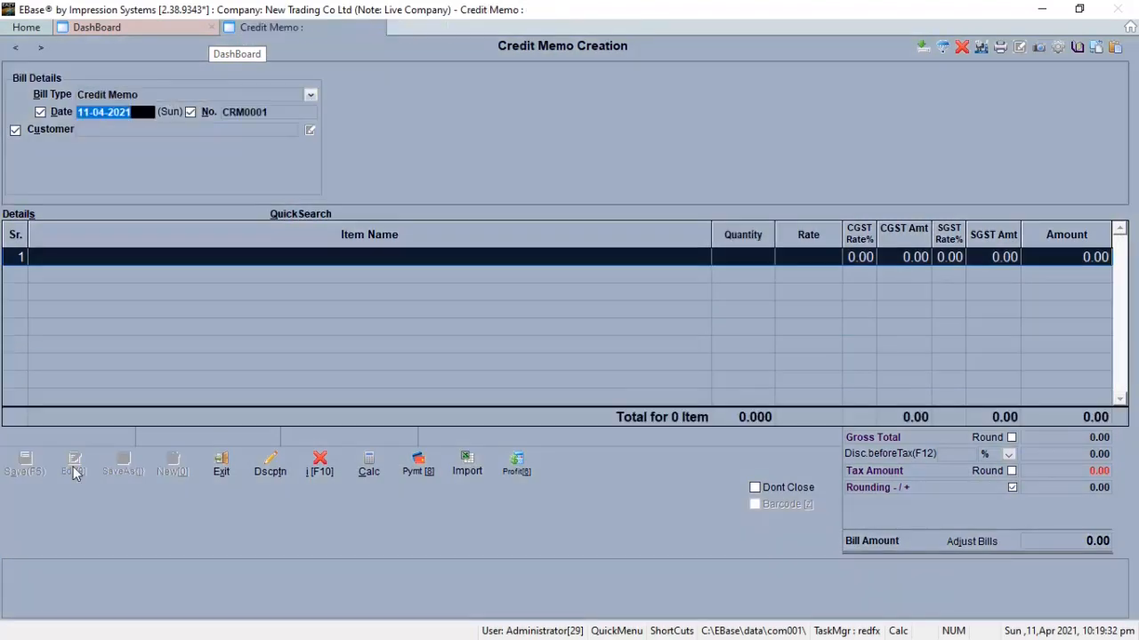
pyautogui.press('Return')
pyautogui.write('abc')
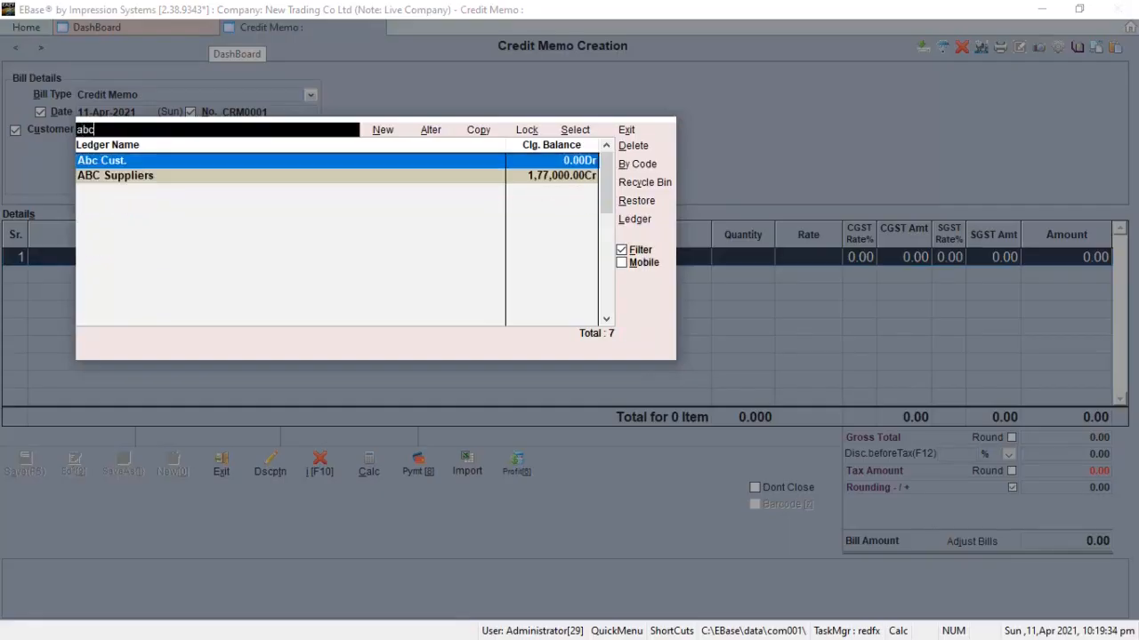
pyautogui.press('Return')
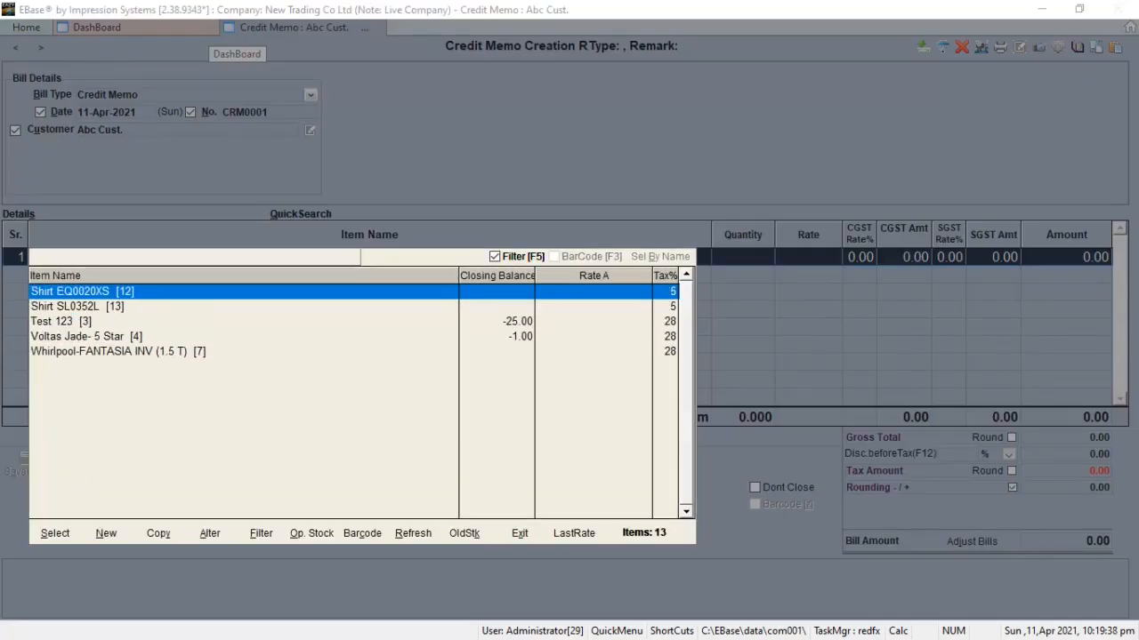
# Step: Add Shirt EQ0020XS as the first item with quantity 1 and rate 1500
pyautogui.press('Return')
pyautogui.write('1')
pyautogui.press('Return')
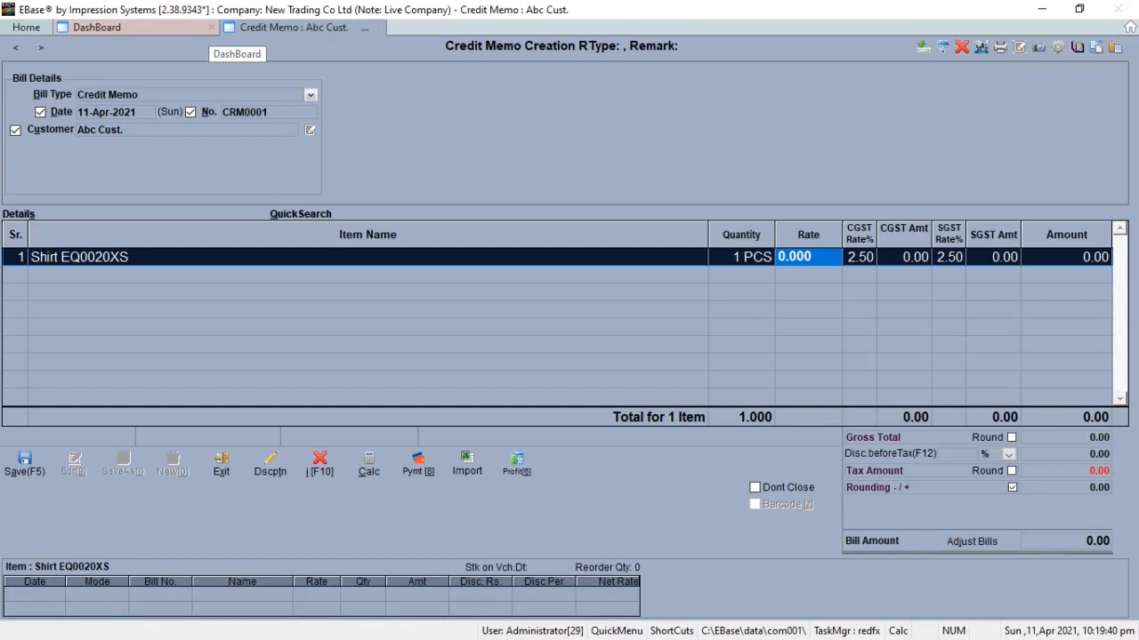
pyautogui.write('1500')
pyautogui.press('Return')
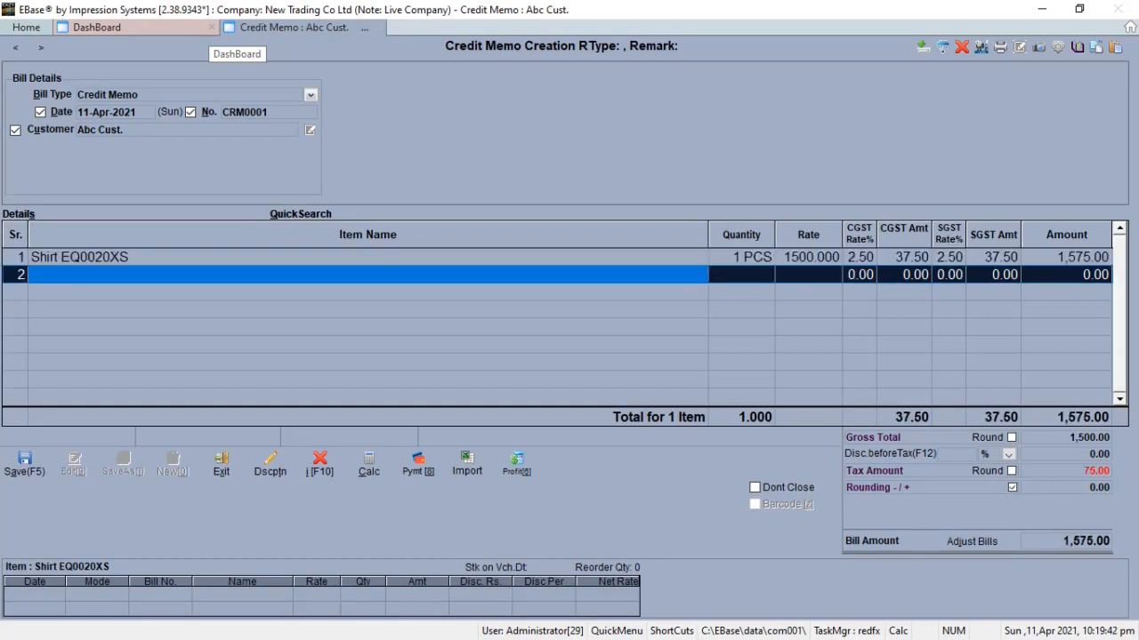
# Step: Add Pain Out - Sachet as the second item with quantity 1 and rate 450
pyautogui.press('Return')
pyautogui.press('Up')
pyautogui.press('Up')
pyautogui.press('Up')
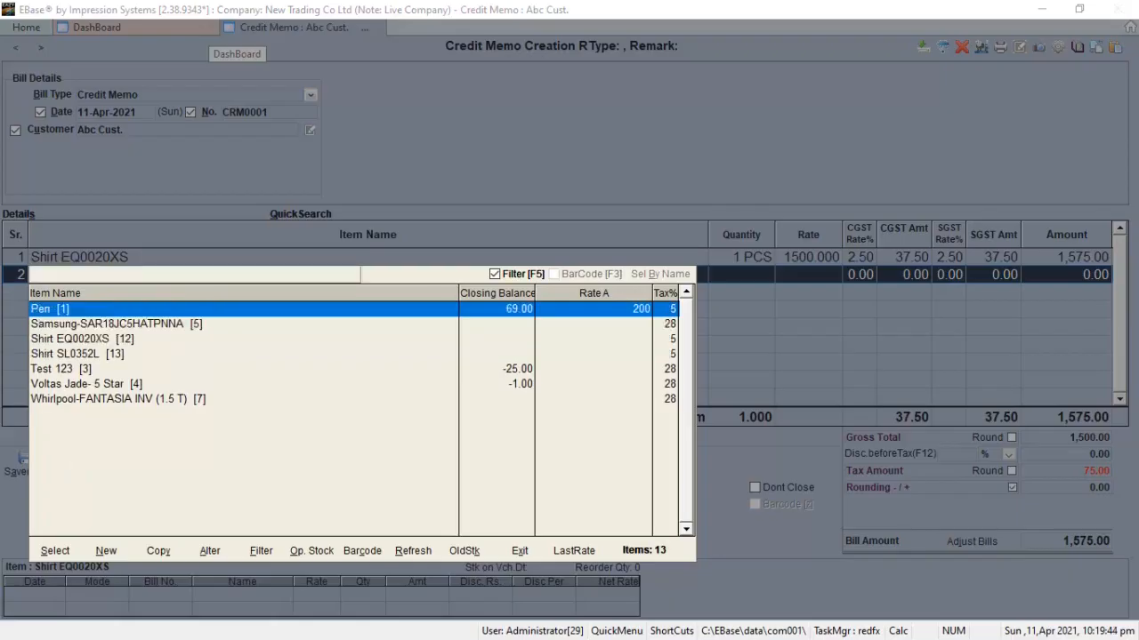
pyautogui.press('Return')
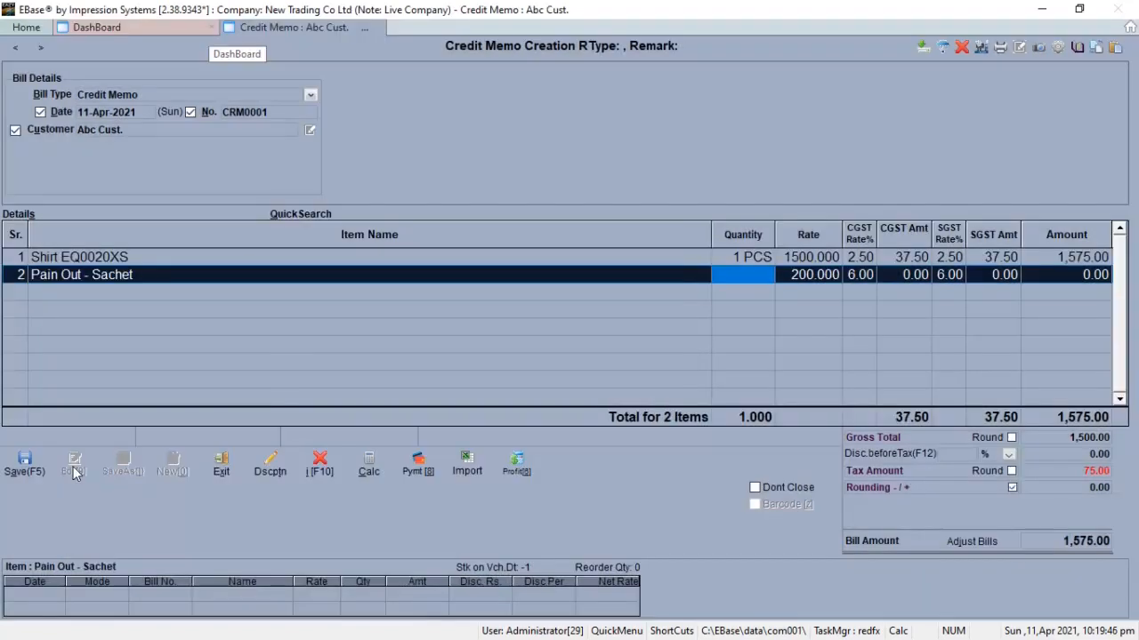
pyautogui.write('1')
pyautogui.press('Return')
pyautogui.write('450')
pyautogui.press('Return')
# Step: Add KeyBoard as the third item with quantity 2 and rate 2500
pyautogui.press('Return')
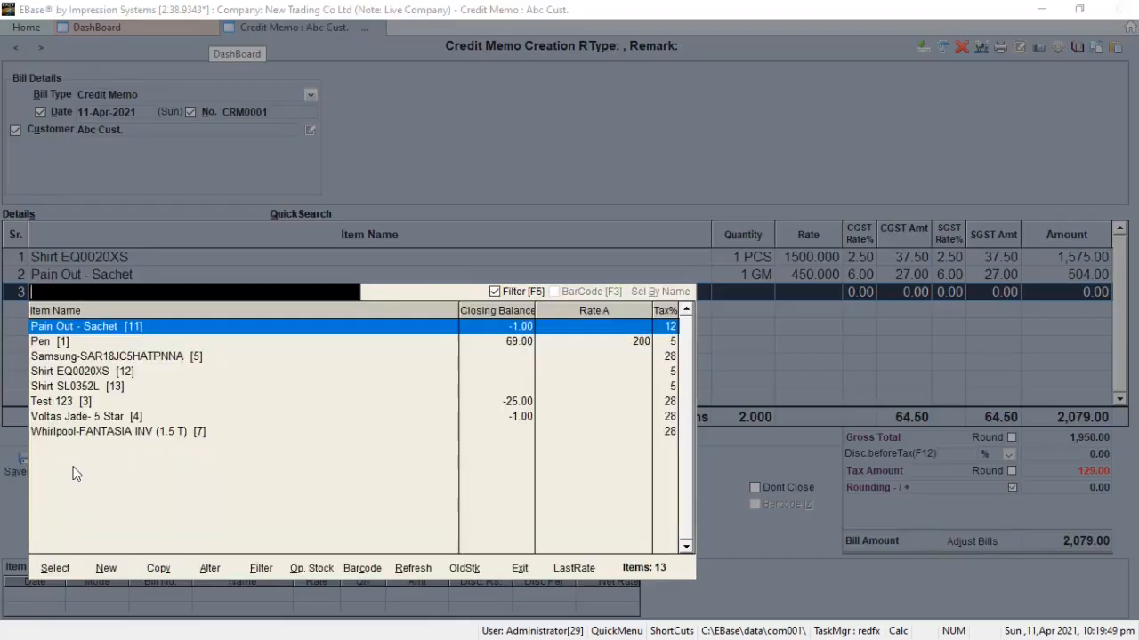
pyautogui.press('Return')
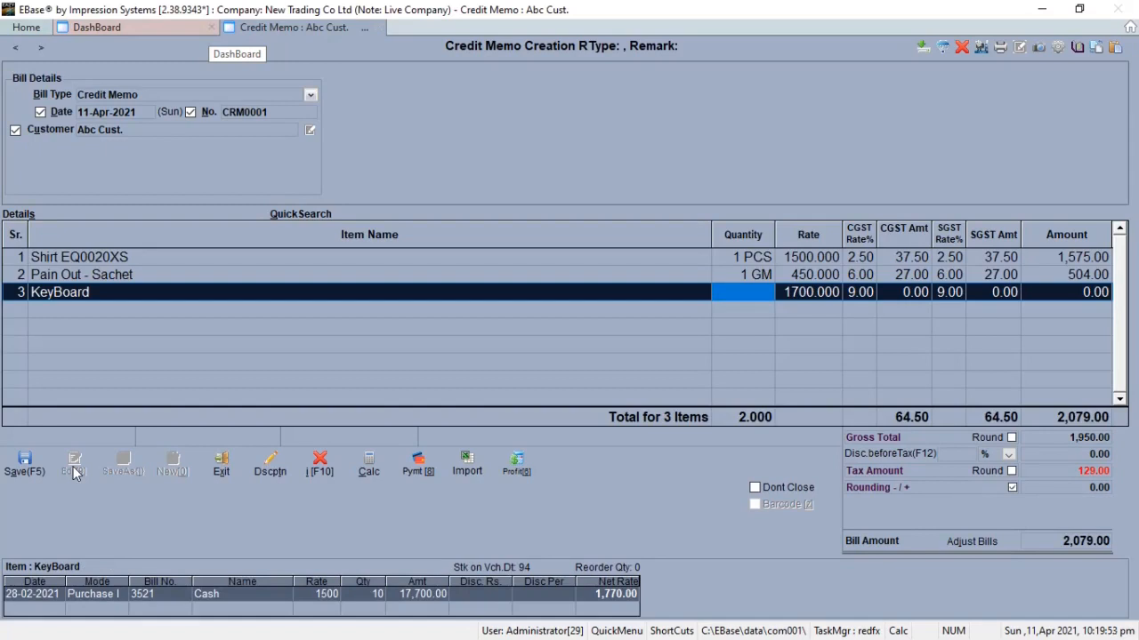
pyautogui.write('2')
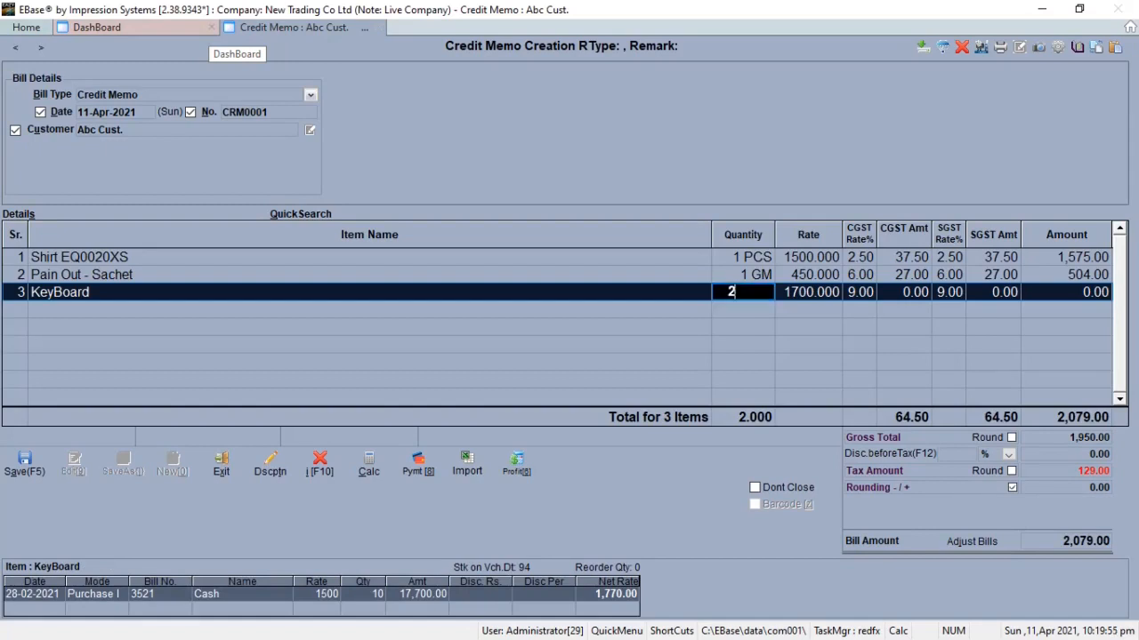
pyautogui.press('Return')
pyautogui.write('2500')
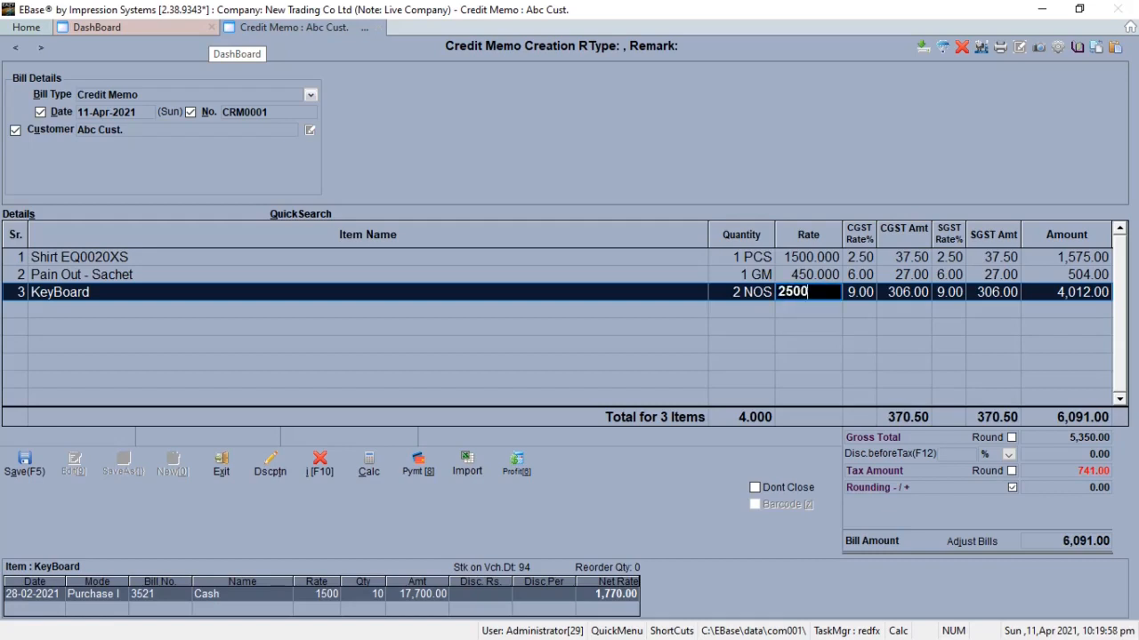
pyautogui.press('Return')
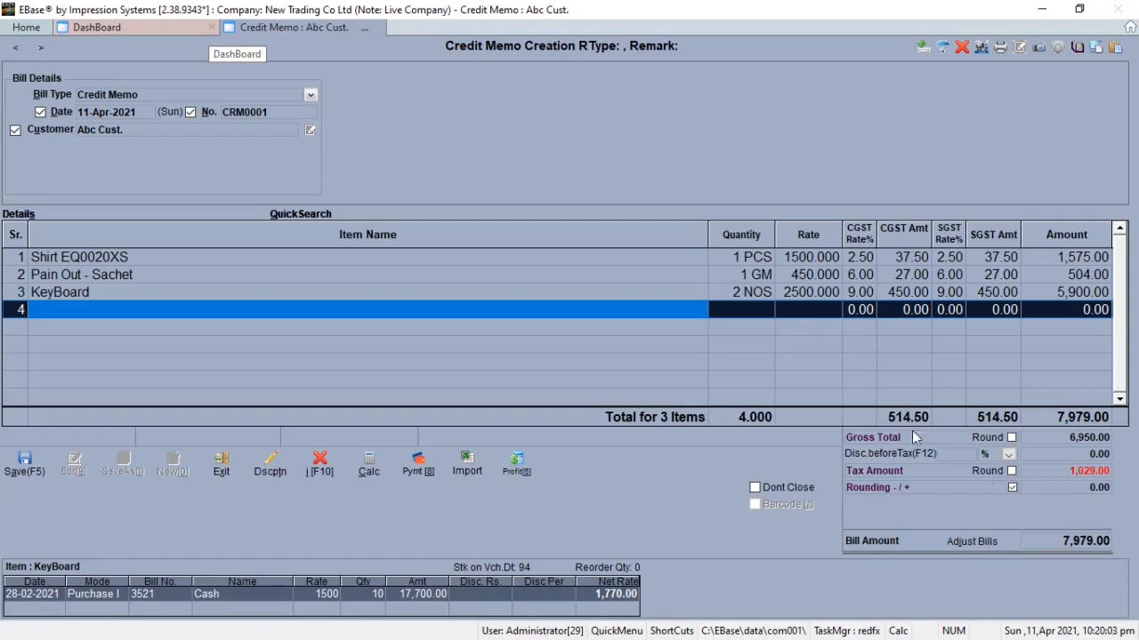
# Step: Save the credit memo without printing it
pyautogui.press('F5')
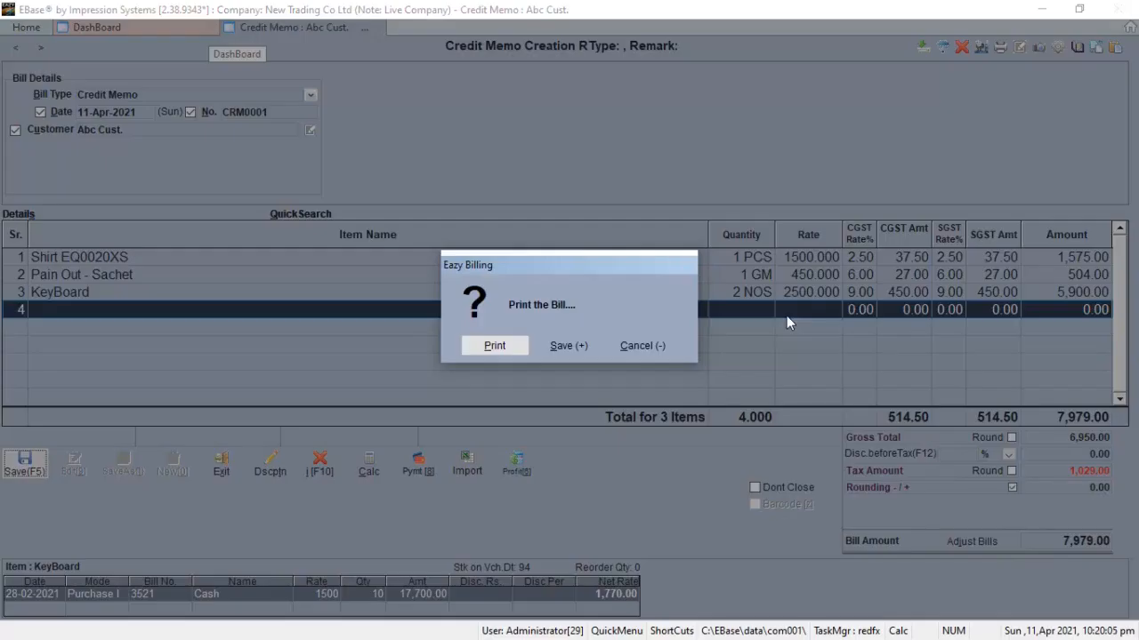
pyautogui.press('Right')
pyautogui.press('Return')
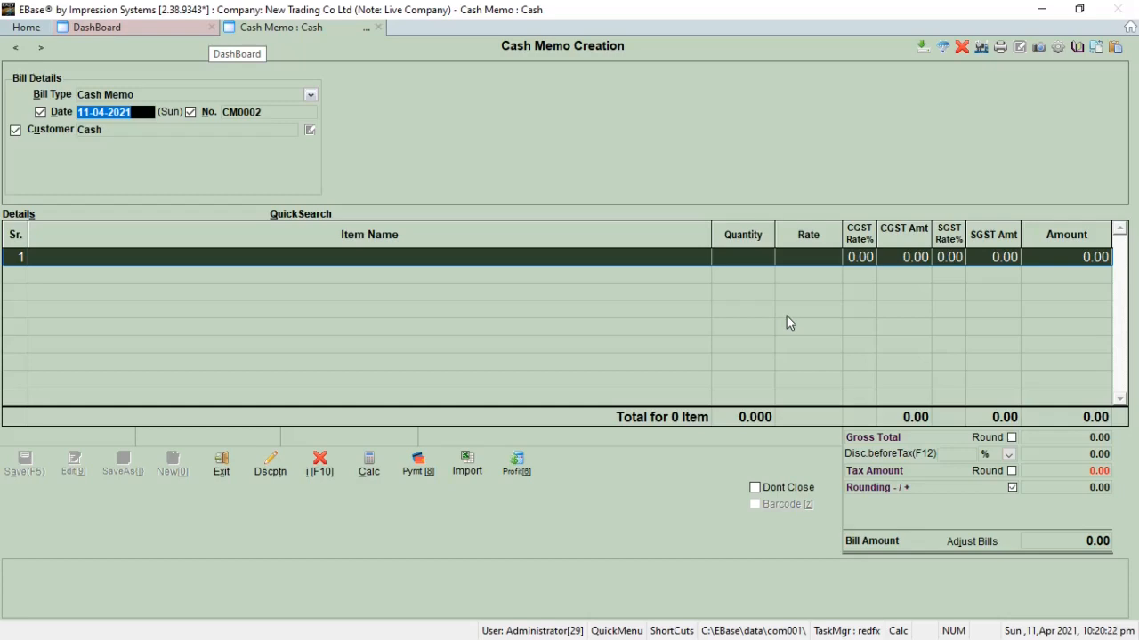
# Step: Search the shortcuts list for "rece" and open Receipt Entry
pyautogui.press('F1')
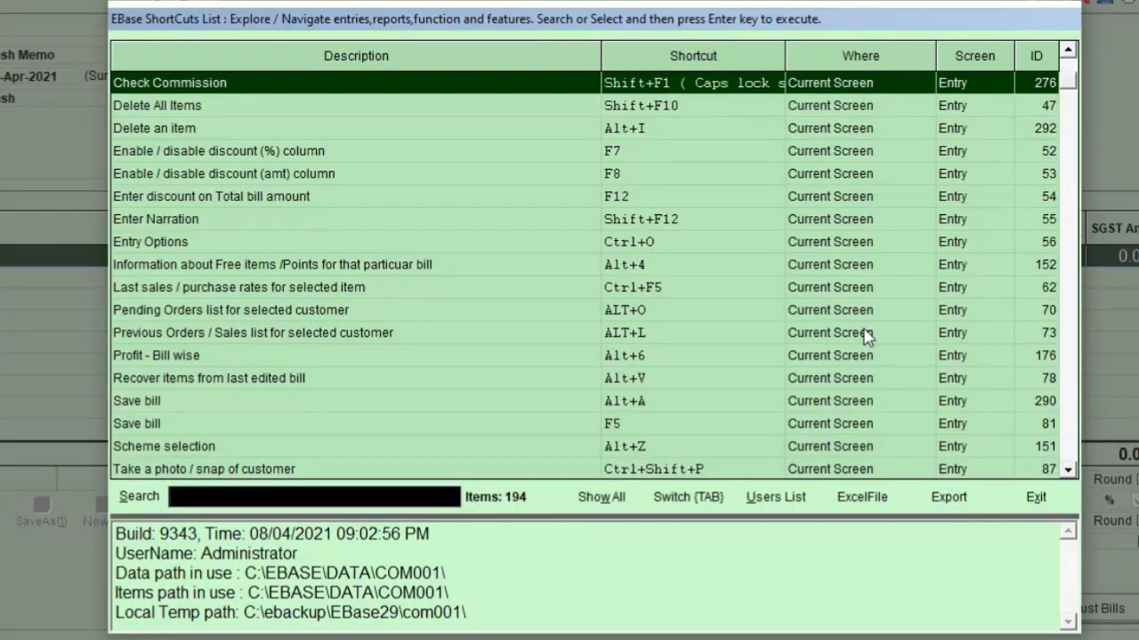
pyautogui.write('rece')
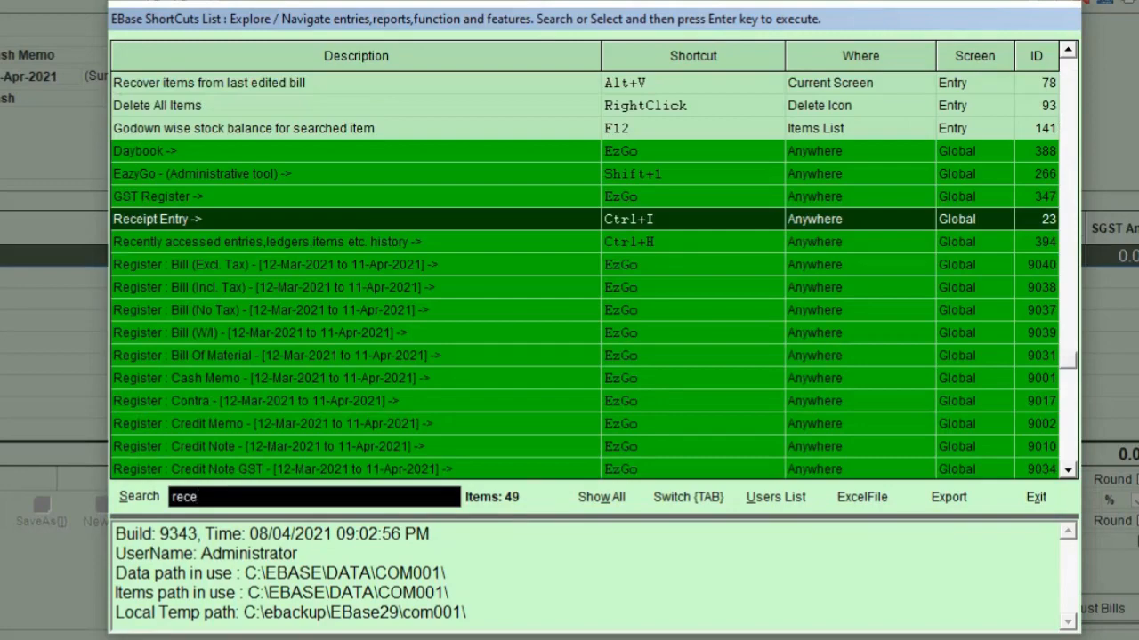
pyautogui.doubleClick(181, 217)
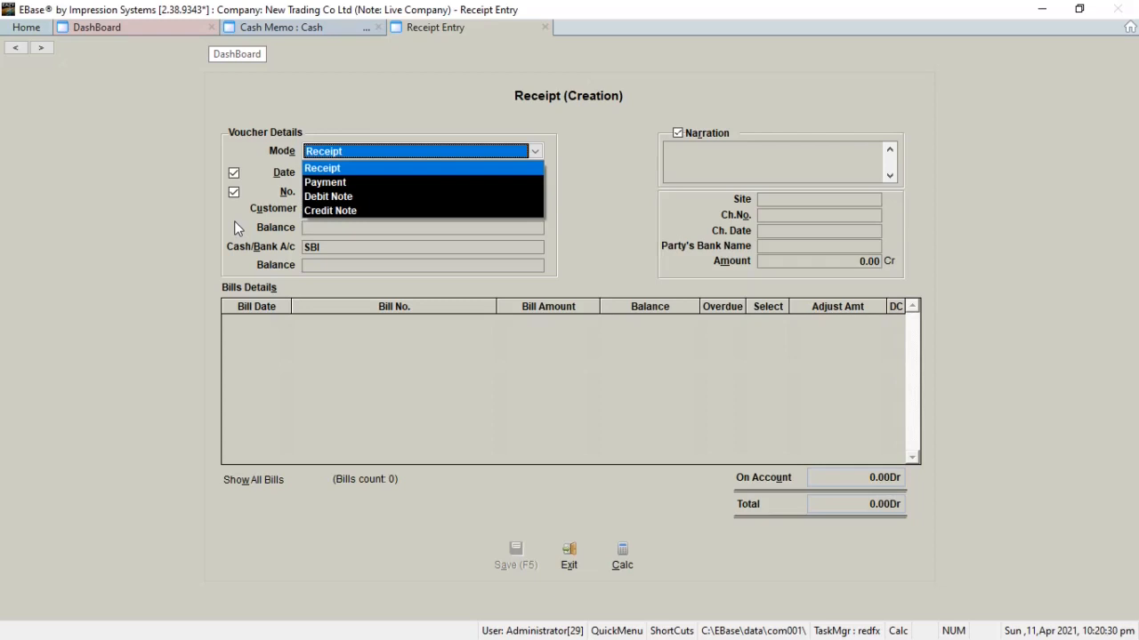
# Step: Set the voucher mode to Receipt, keep the default date and number, and choose Abc Cust. as the customer
pyautogui.press('Return')
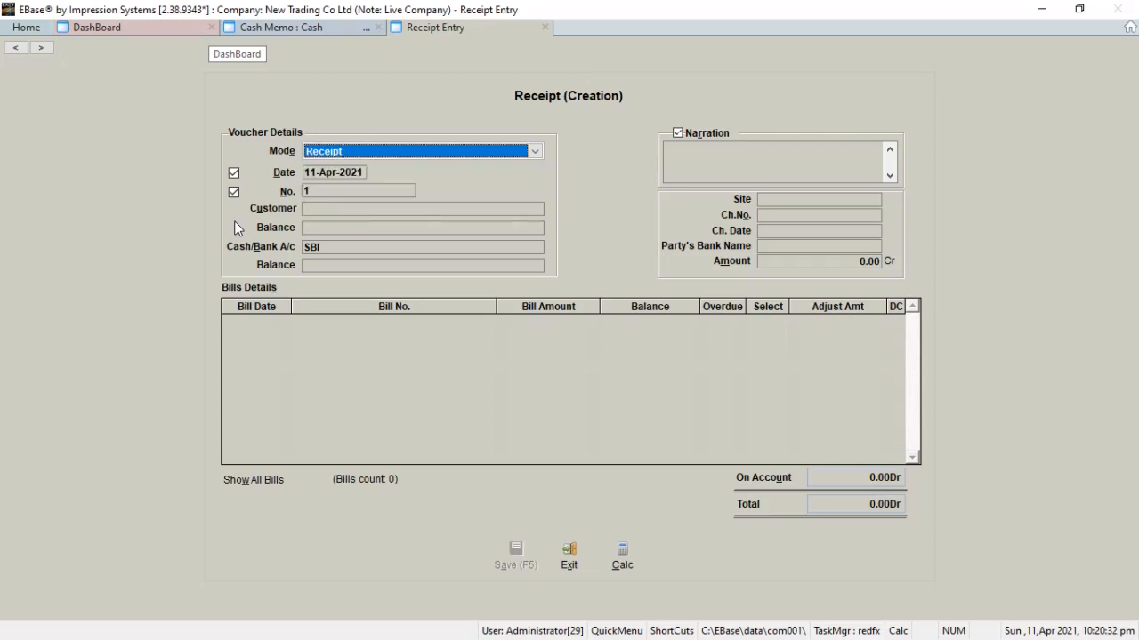
pyautogui.press('Return')
pyautogui.press('Return')
pyautogui.press('Return')
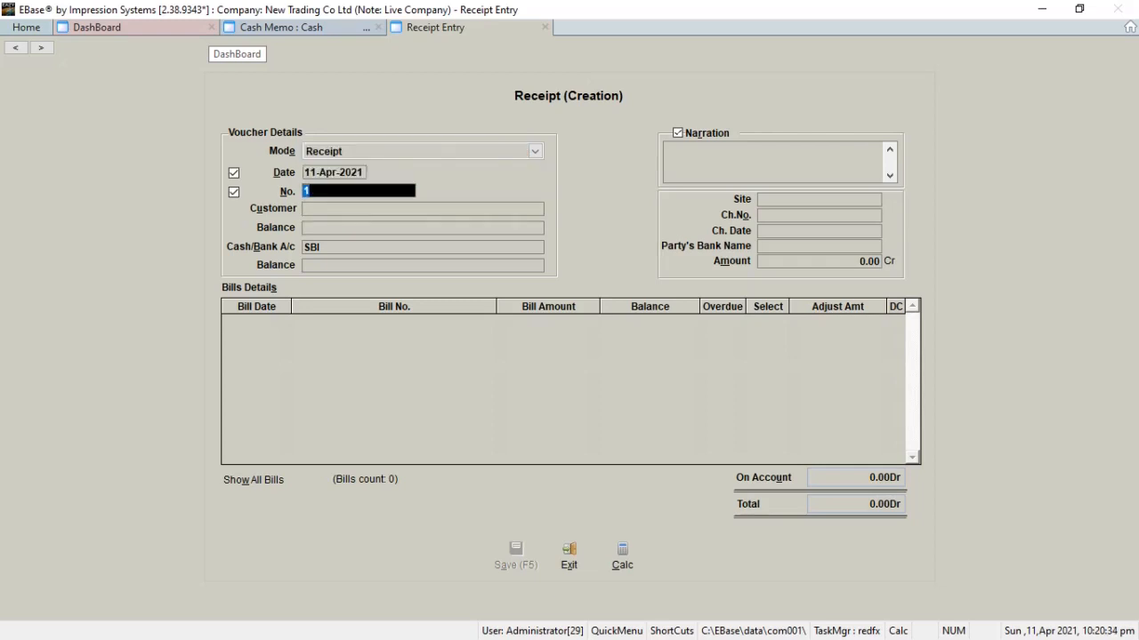
pyautogui.press('Return')
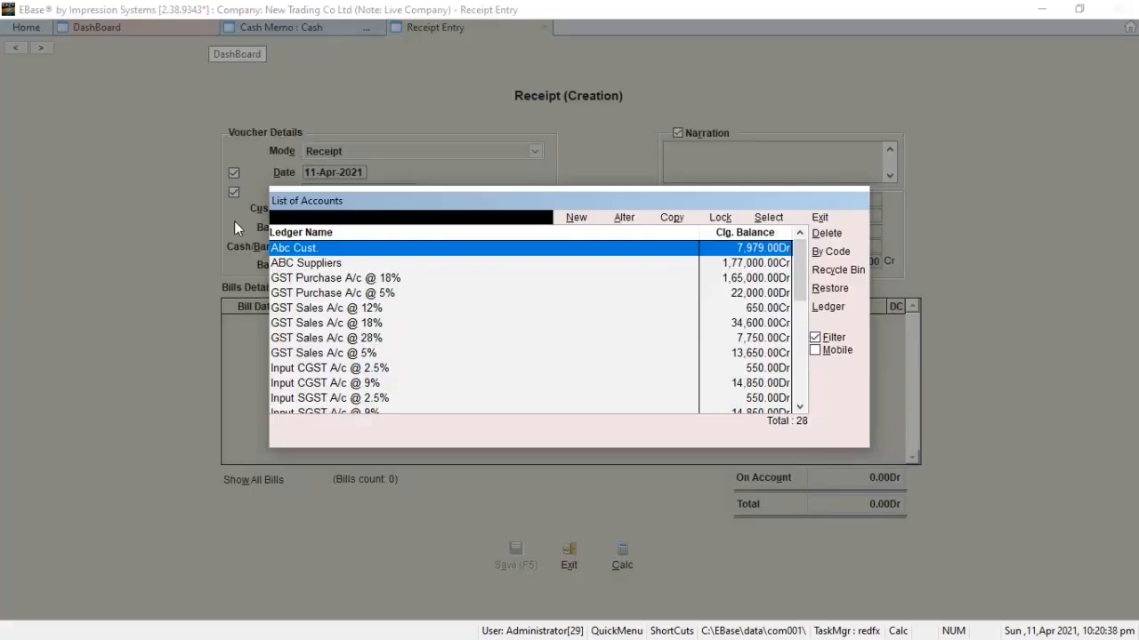
pyautogui.press('Return')
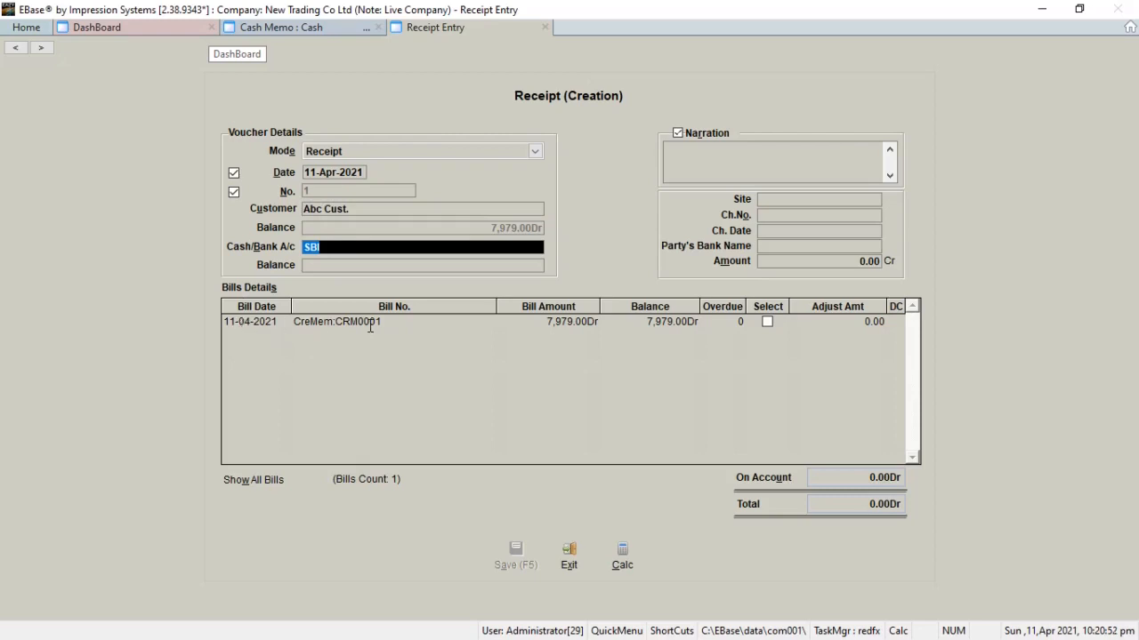
# Step: View the monthly summary of Abc Cust. and open its April-2021 ledger to examine the credit memo entry
pyautogui.click(539, 326)
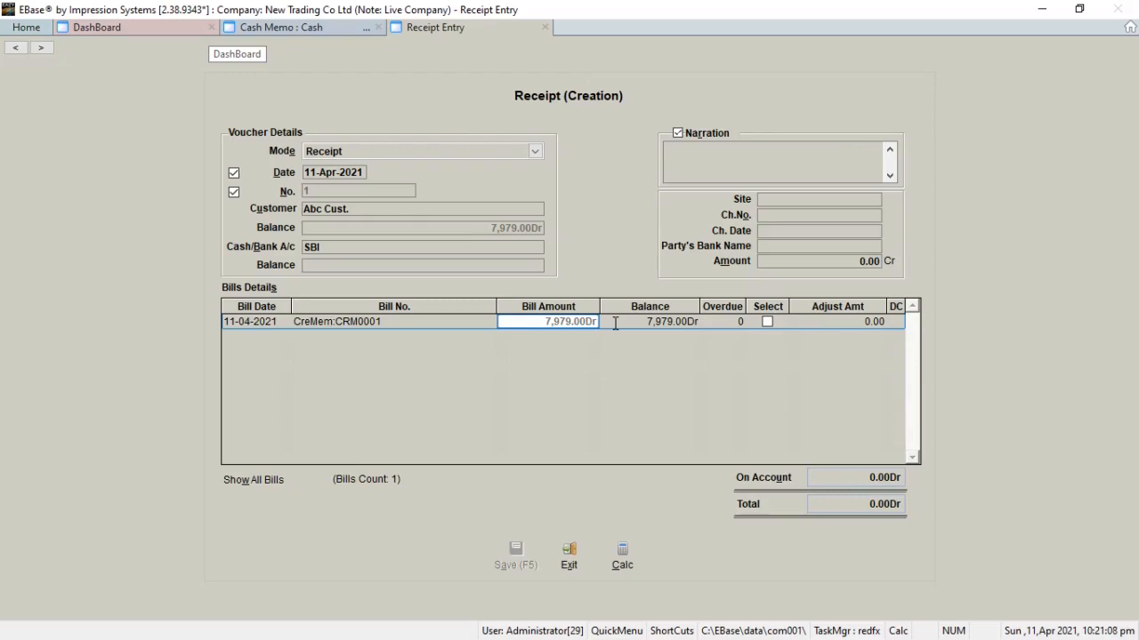
pyautogui.press('F2')
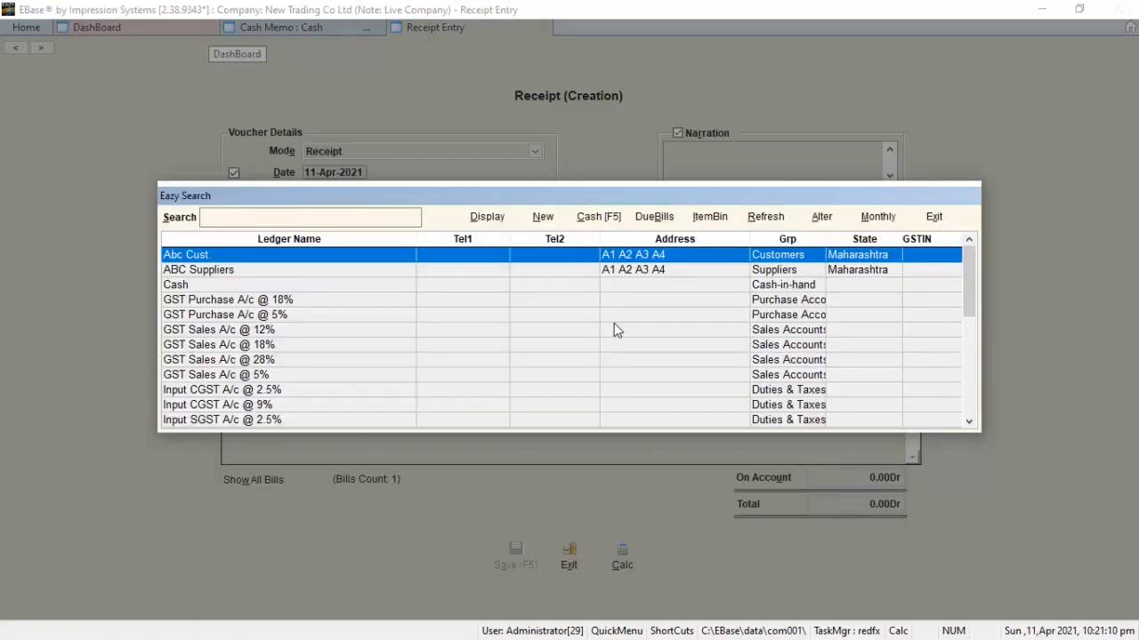
pyautogui.hotkey('alt', 'm')
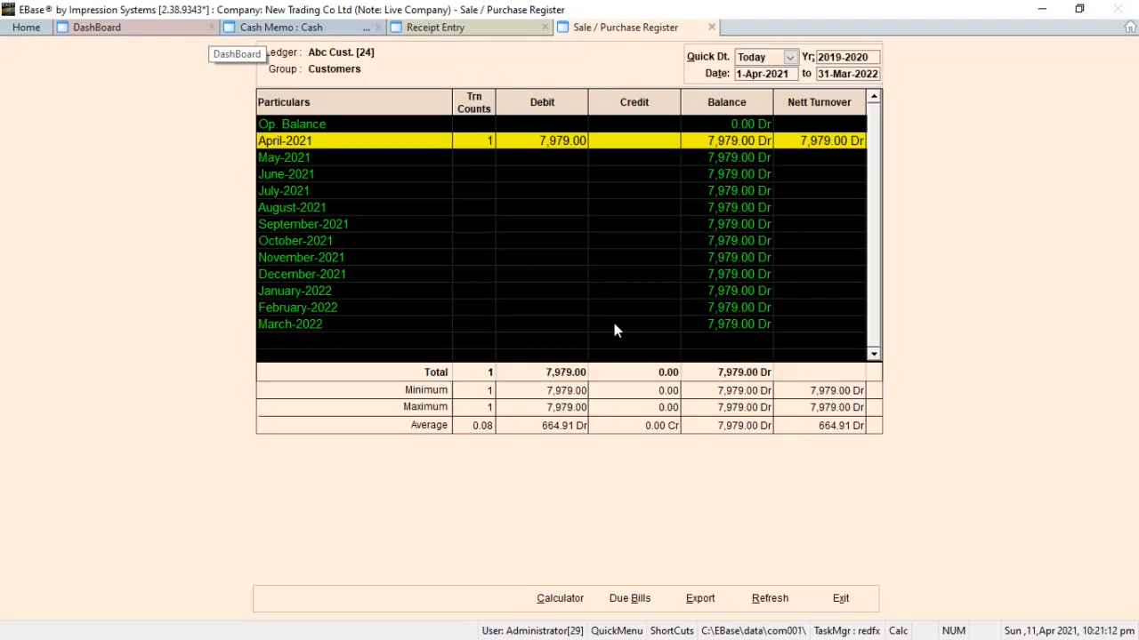
pyautogui.press('Return')
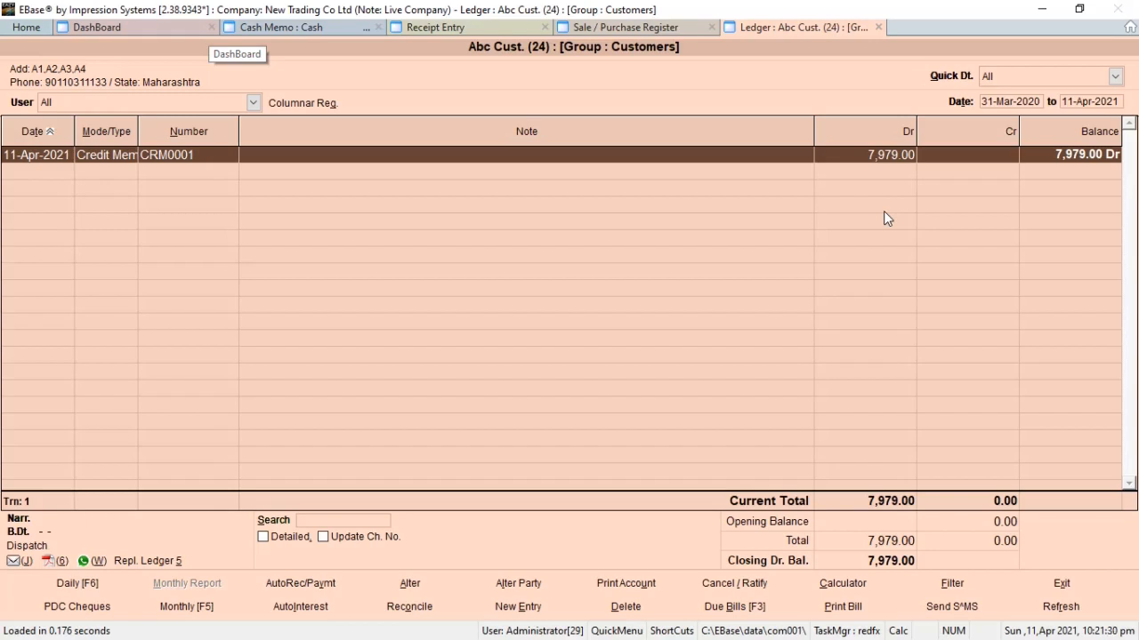
# Step: Look through the list of open windows, and close the ledger and monthly register to return to the receipt entry
pyautogui.hotkey('ctrl', 'Tab')
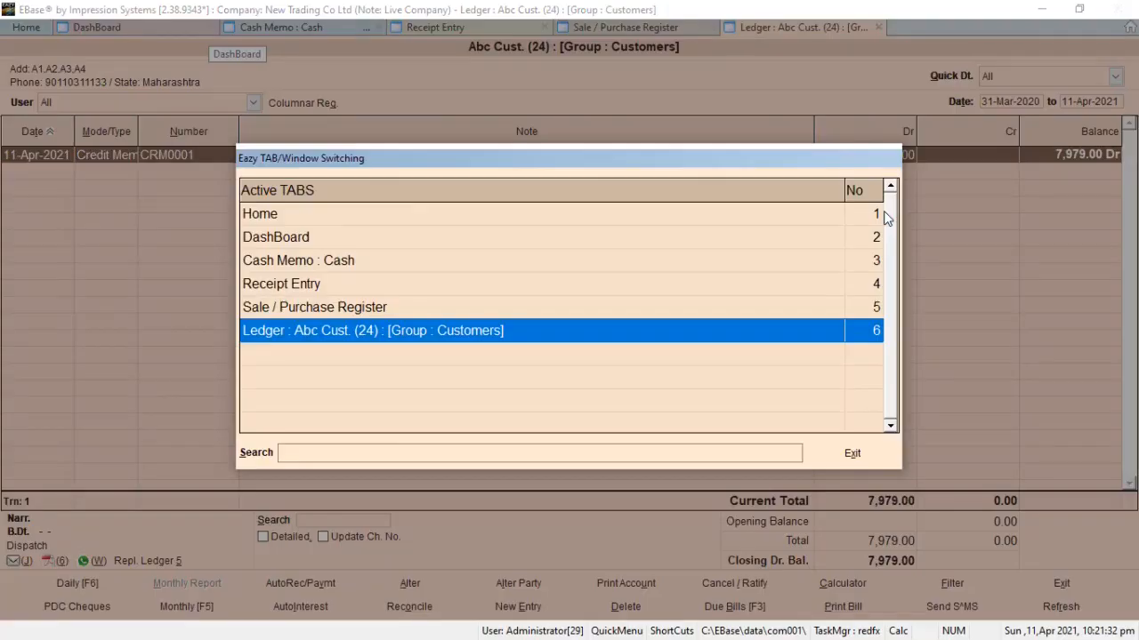
pyautogui.click(267, 216)
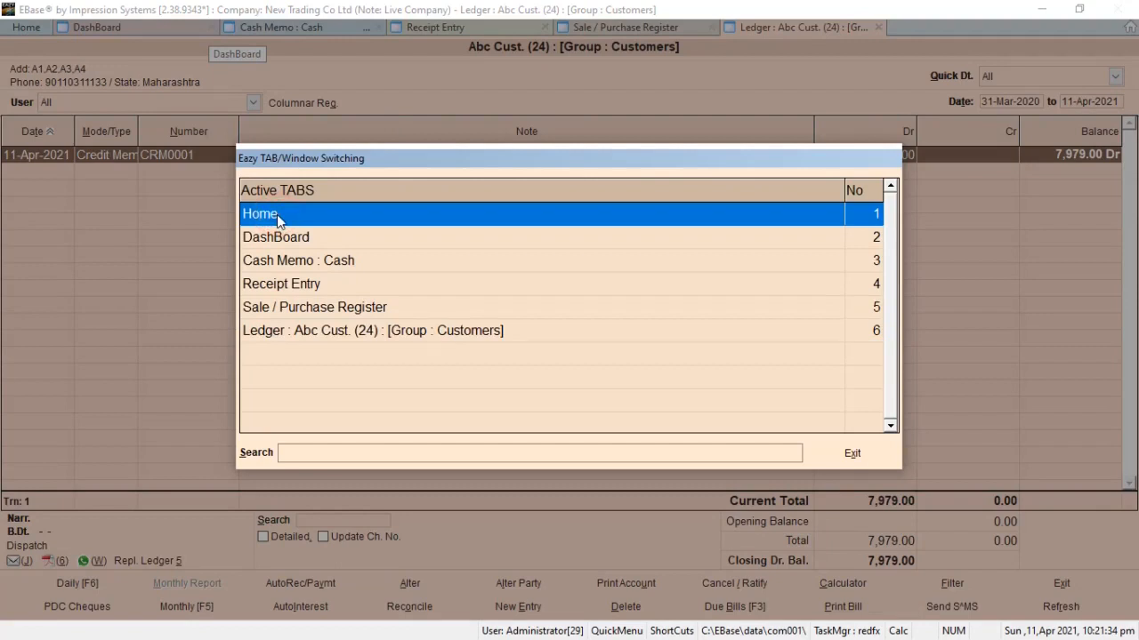
pyautogui.click(293, 264)
pyautogui.click(304, 286)
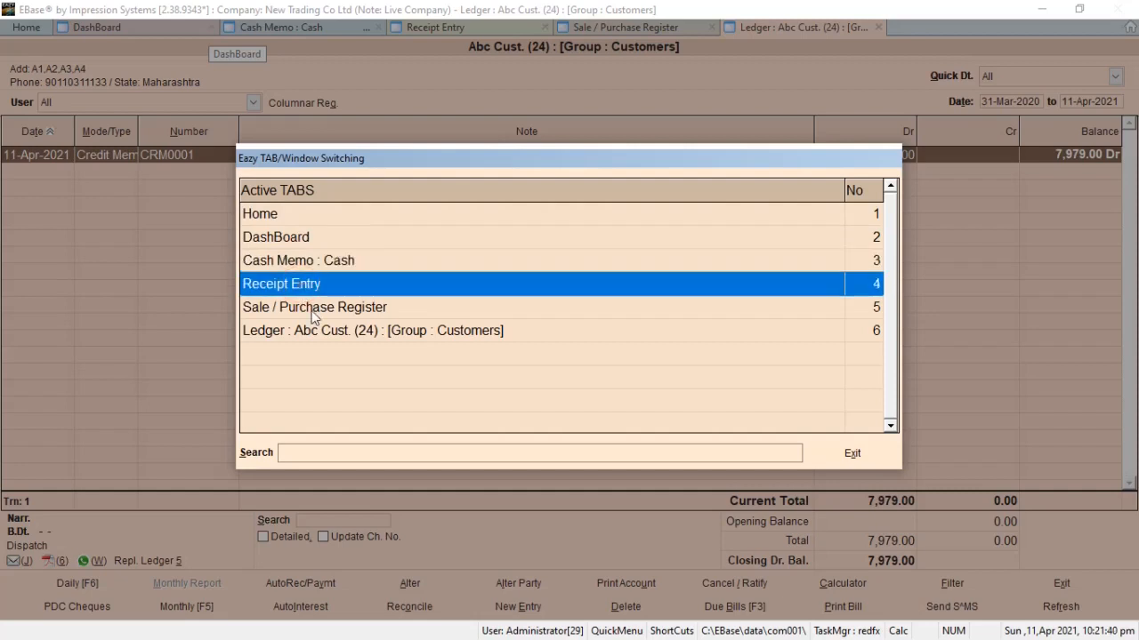
pyautogui.click(312, 311)
pyautogui.click(315, 336)
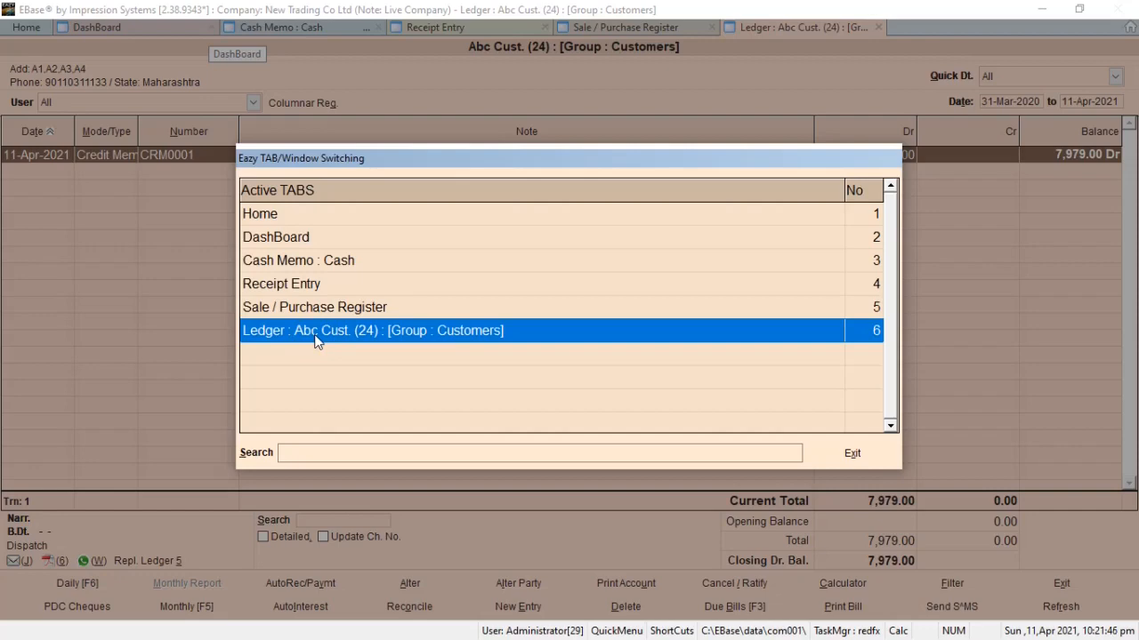
pyautogui.press('Escape')
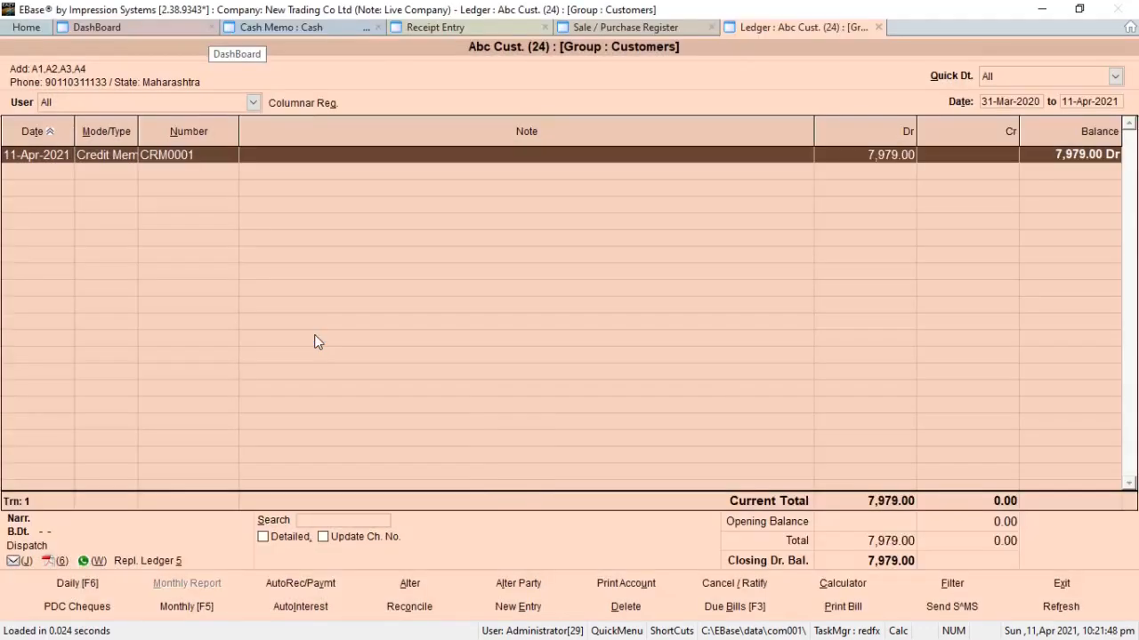
pyautogui.press('Escape')
pyautogui.press('Escape')
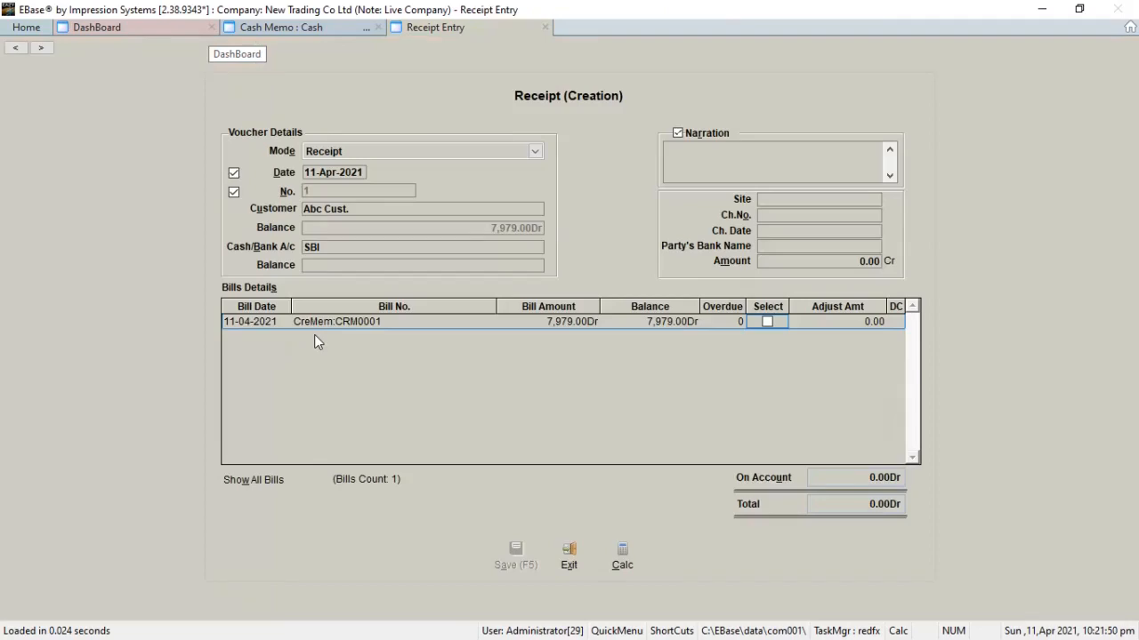
# Step: Choose Cash as the cash/bank account, select bill CRM0001 for adjustment, and set its adjusted amount to 979.00
pyautogui.click(365, 247)
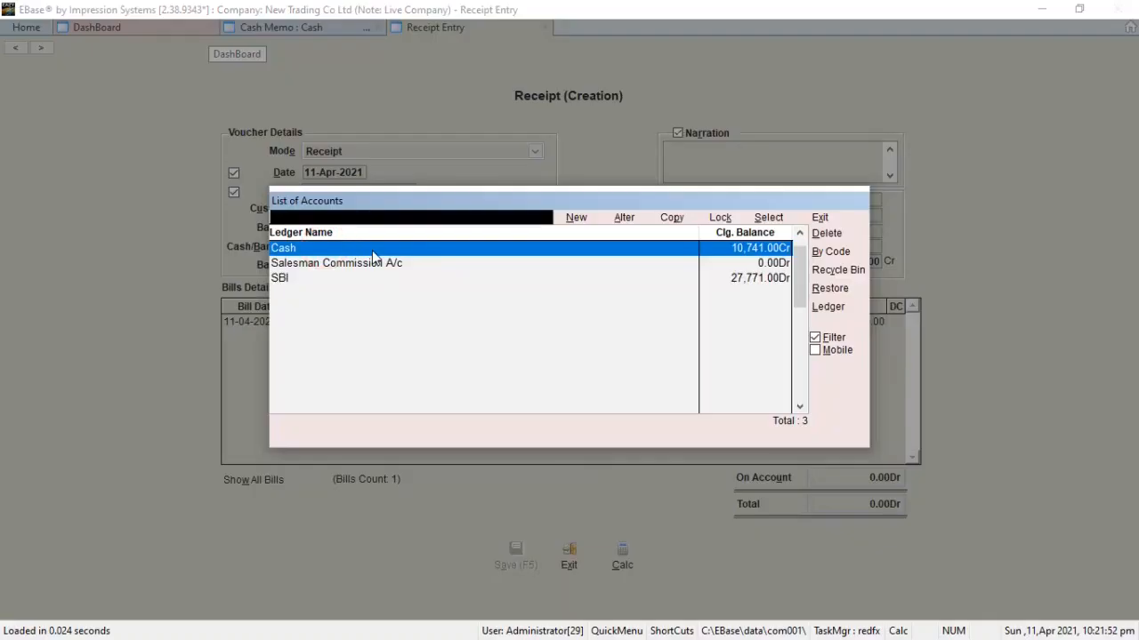
pyautogui.press('Return')
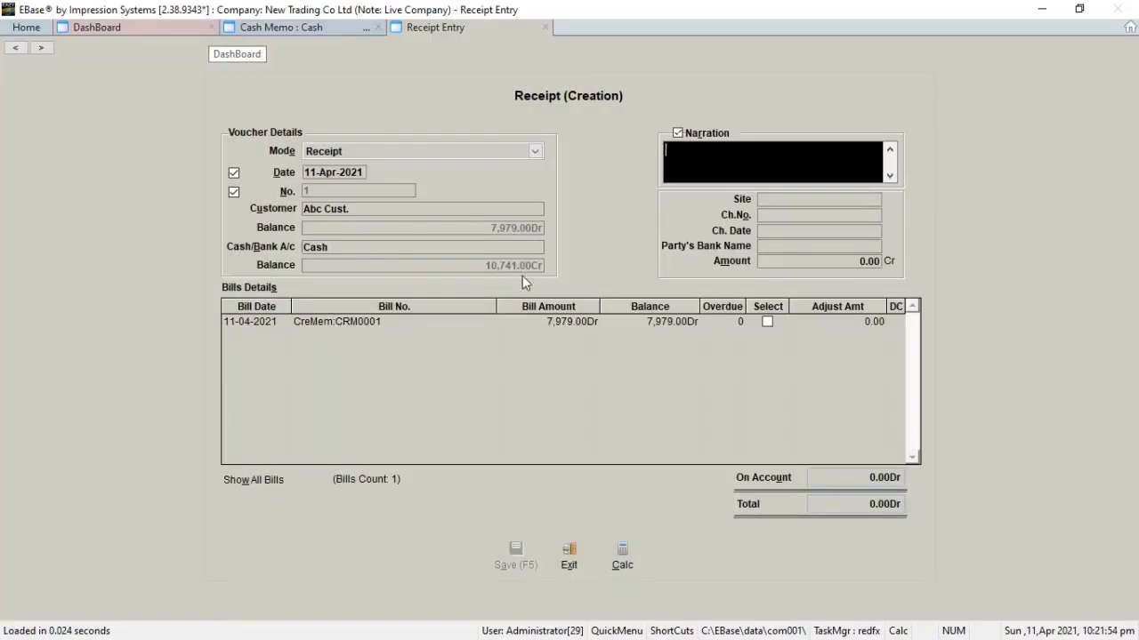
pyautogui.click(767, 322)
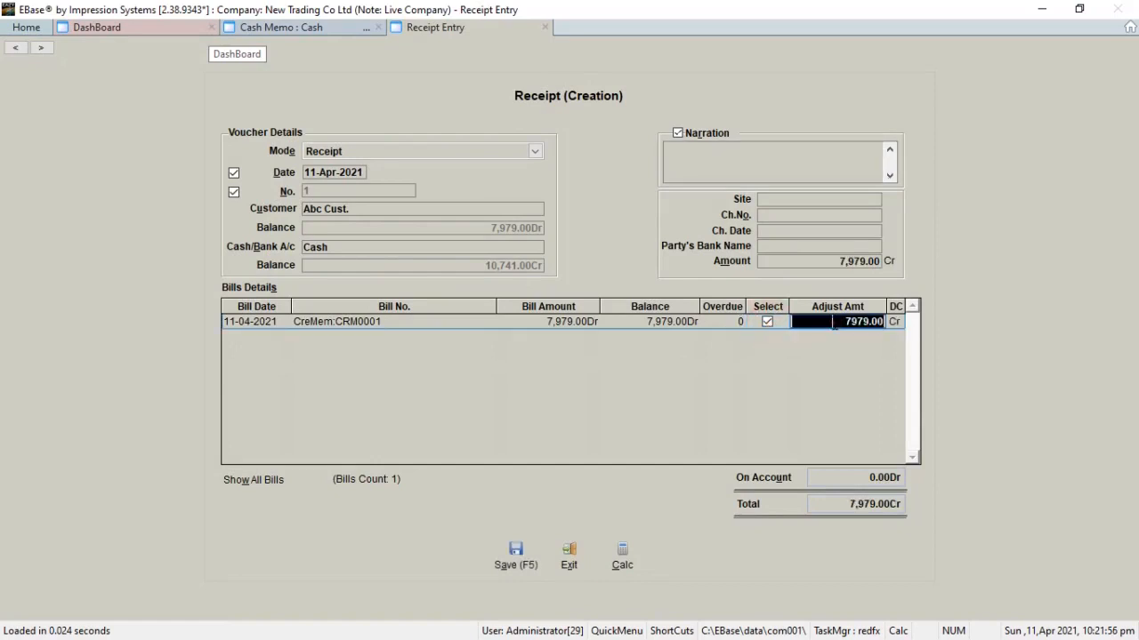
pyautogui.write('7')
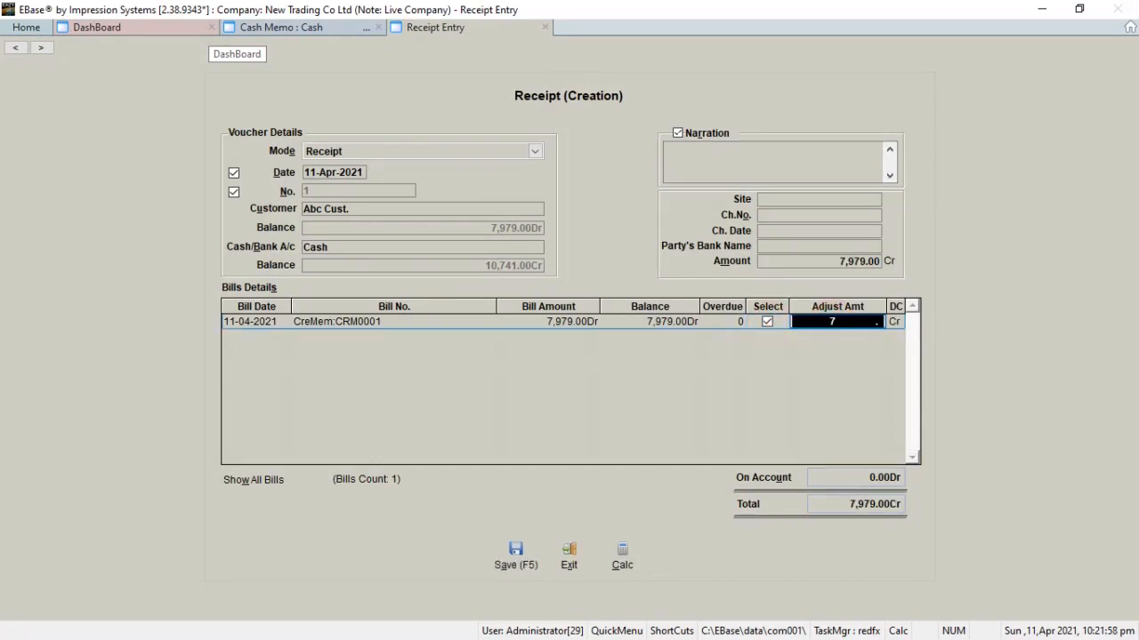
pyautogui.write('9')
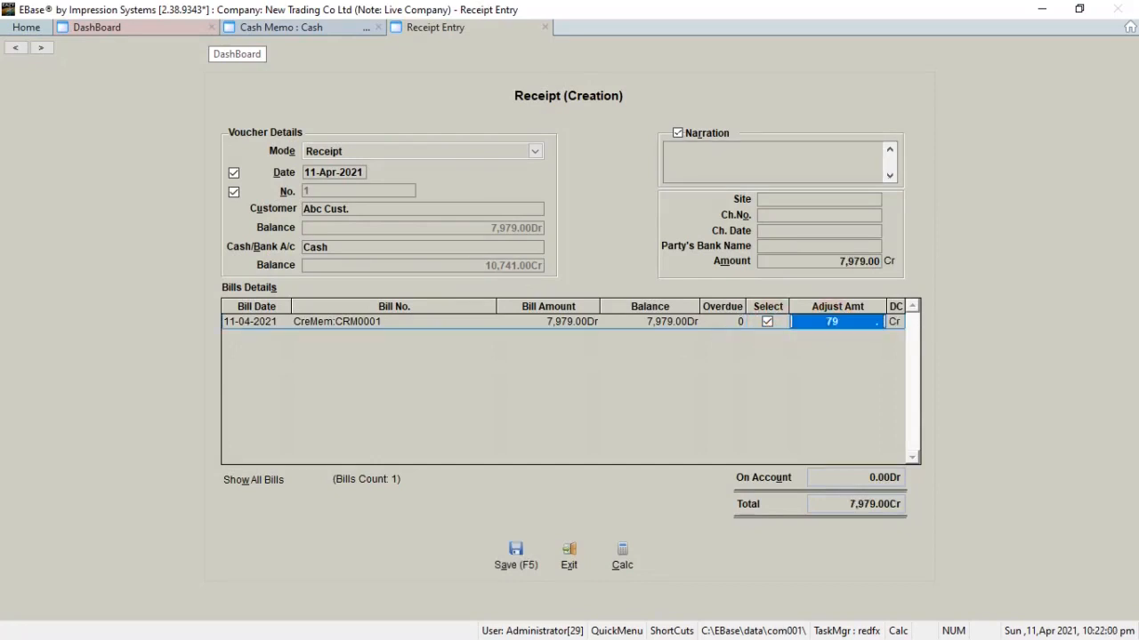
pyautogui.write('7')
pyautogui.press('Return')
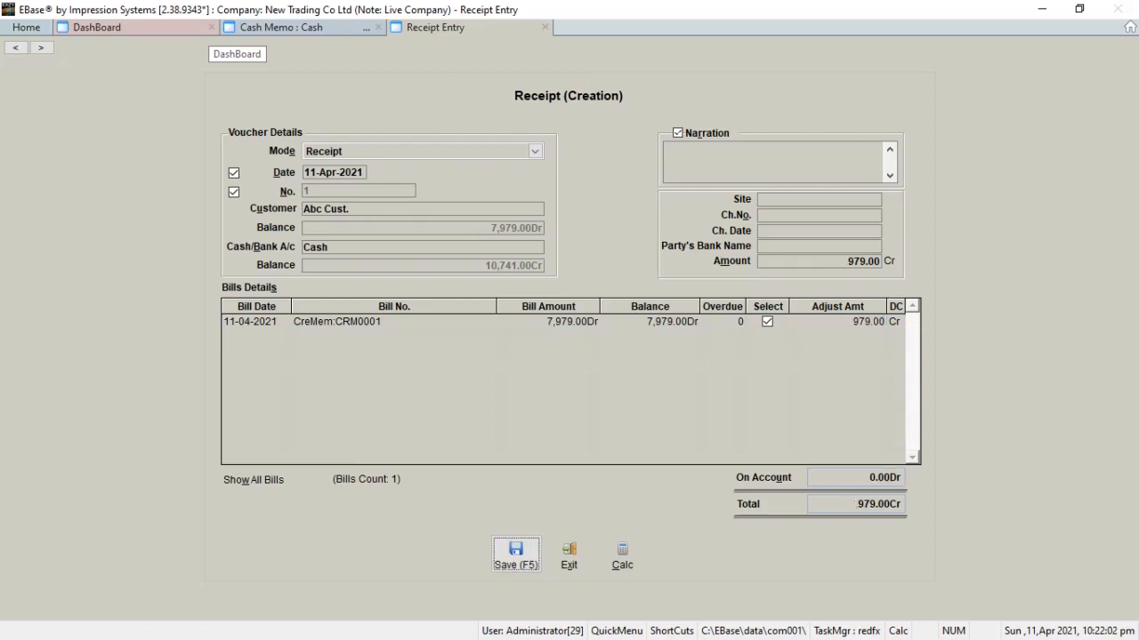
# Step: Add the narration "Cash Rcvd" to the receipt and save the voucher
pyautogui.click(770, 156)
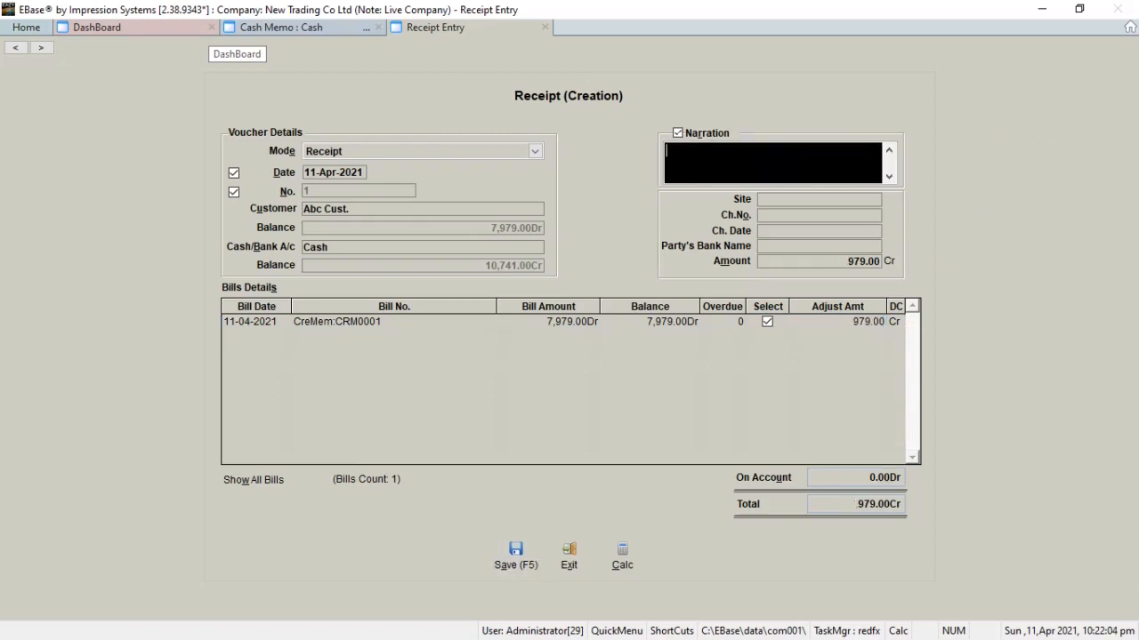
pyautogui.write('Cash Rcvd')
pyautogui.press('F5')
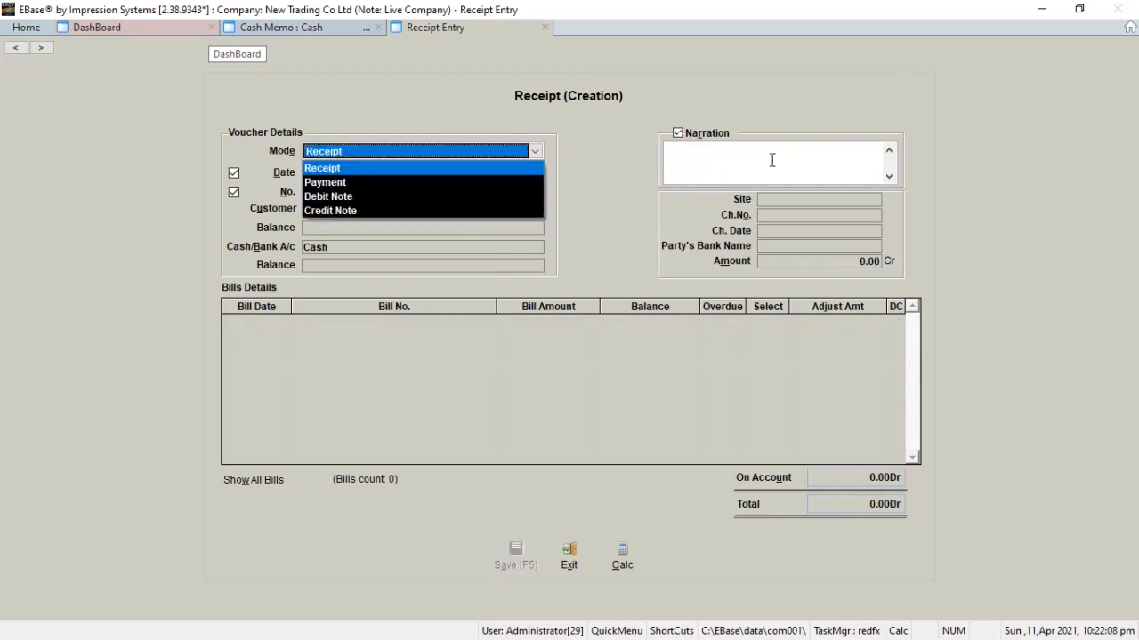
# Step: Find Abc Cust. in the ledger search and open its ledger to examine the receipt entry and balance
pyautogui.press('Escape')
pyautogui.hotkey('ctrl', 'l')
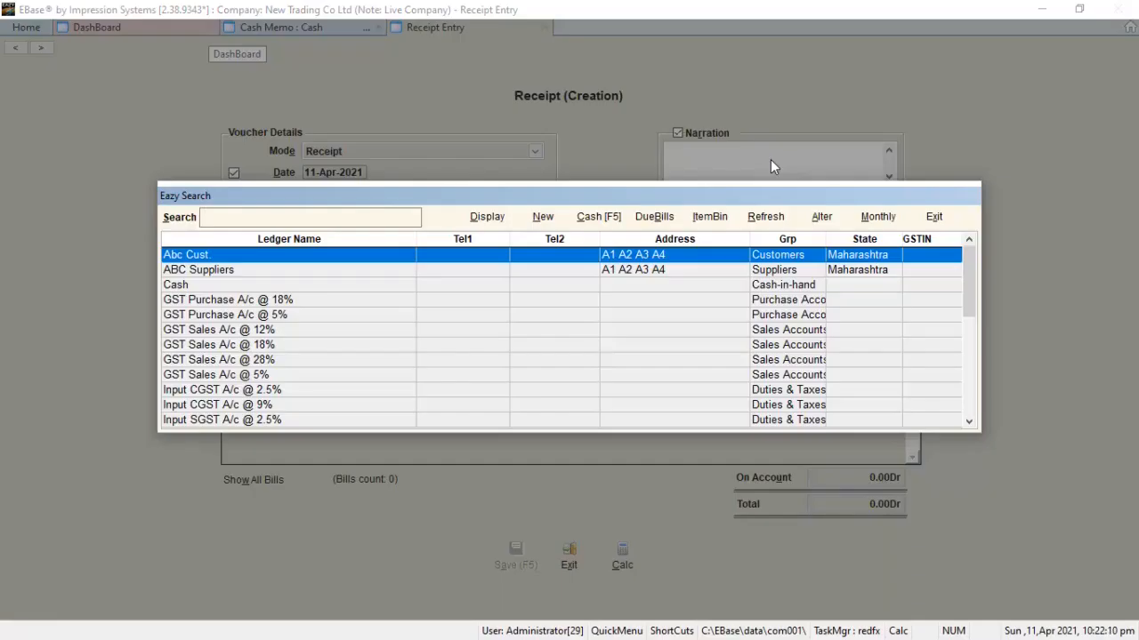
pyautogui.press('Return')
pyautogui.press('Return')
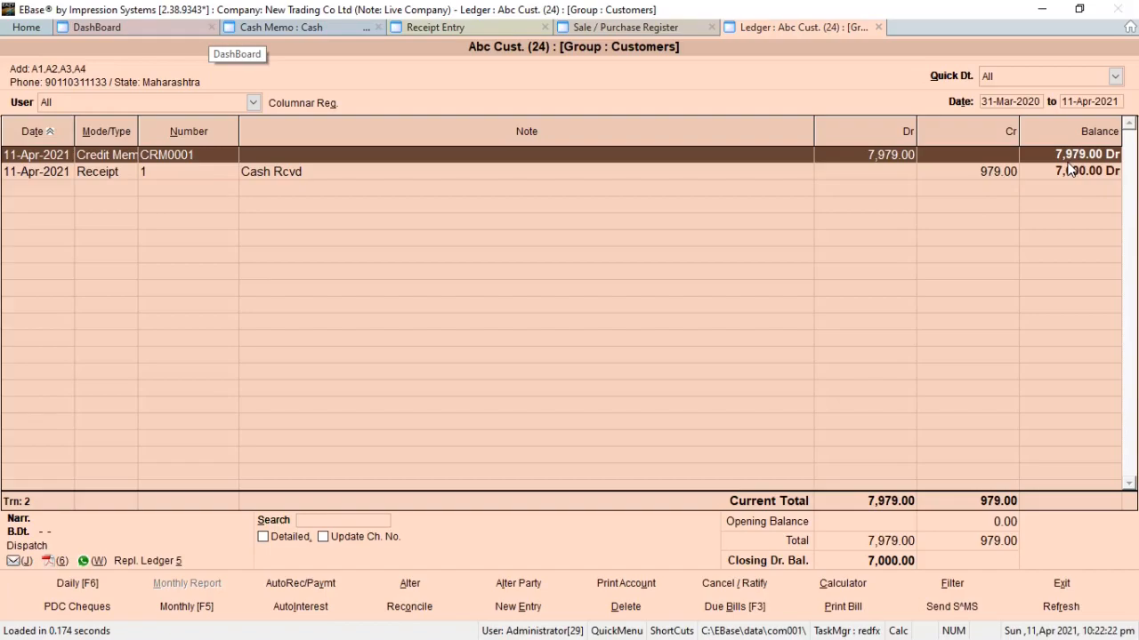
# Step: Close the customer ledger, exit Receipt Entry, and close the remaining windows to return to the main menu
pyautogui.press('Escape')
pyautogui.press('Escape')
pyautogui.press('Escape')
pyautogui.press('Escape')
pyautogui.press('Escape')
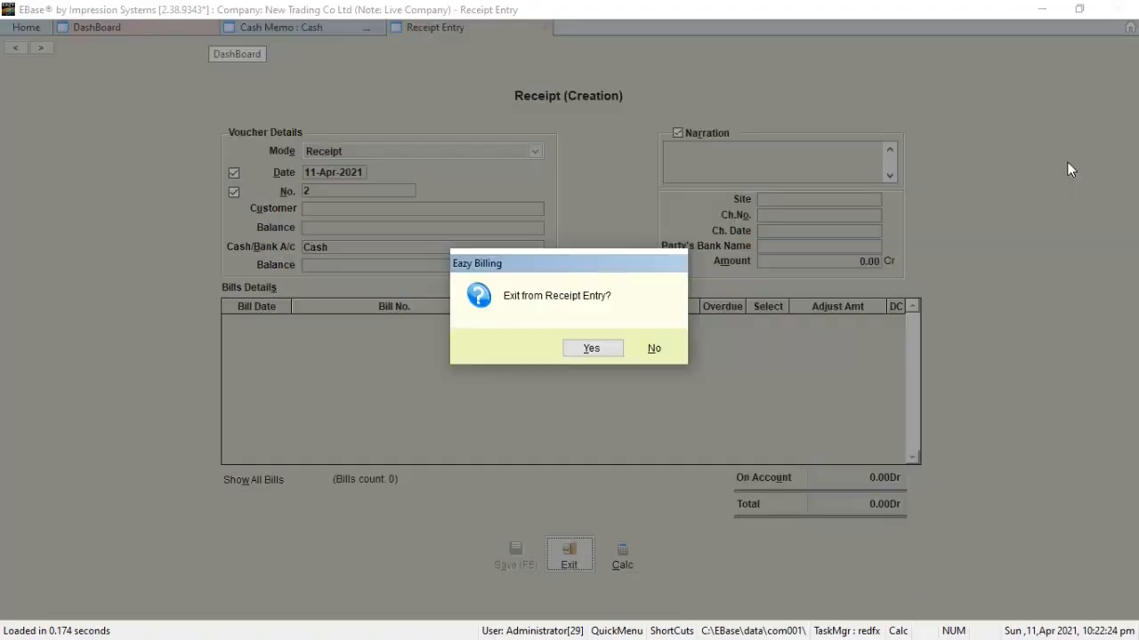
pyautogui.press('Return')
pyautogui.press('Escape')
pyautogui.press('Escape')
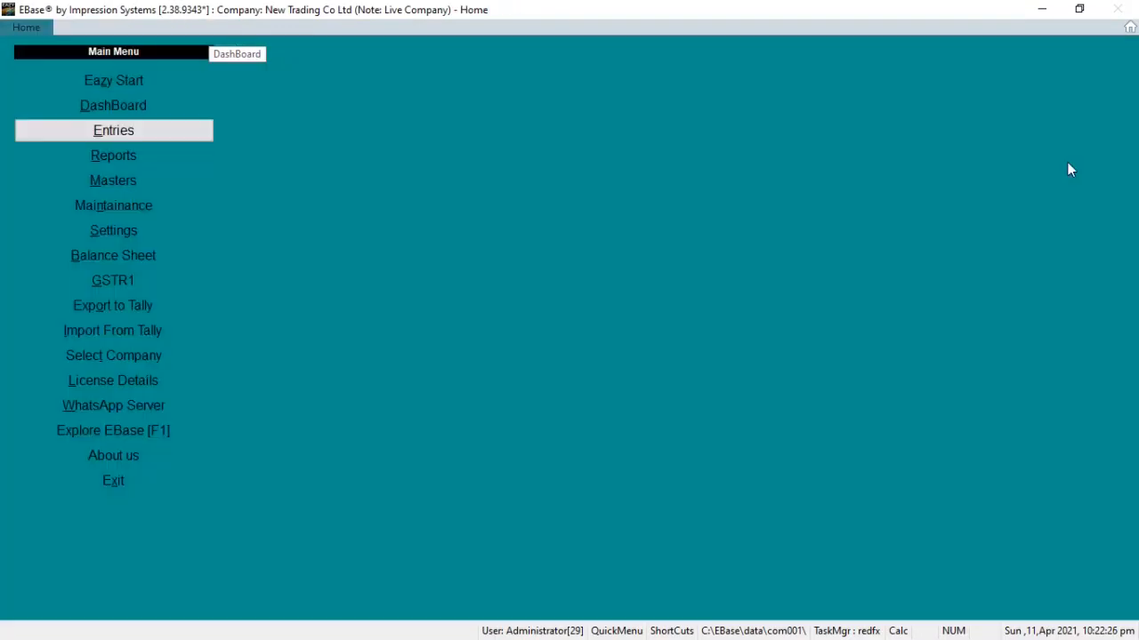
# Step: Open the dashboard and drill down from its total sales figure to the sales register
pyautogui.press('Up')
pyautogui.press('Return')
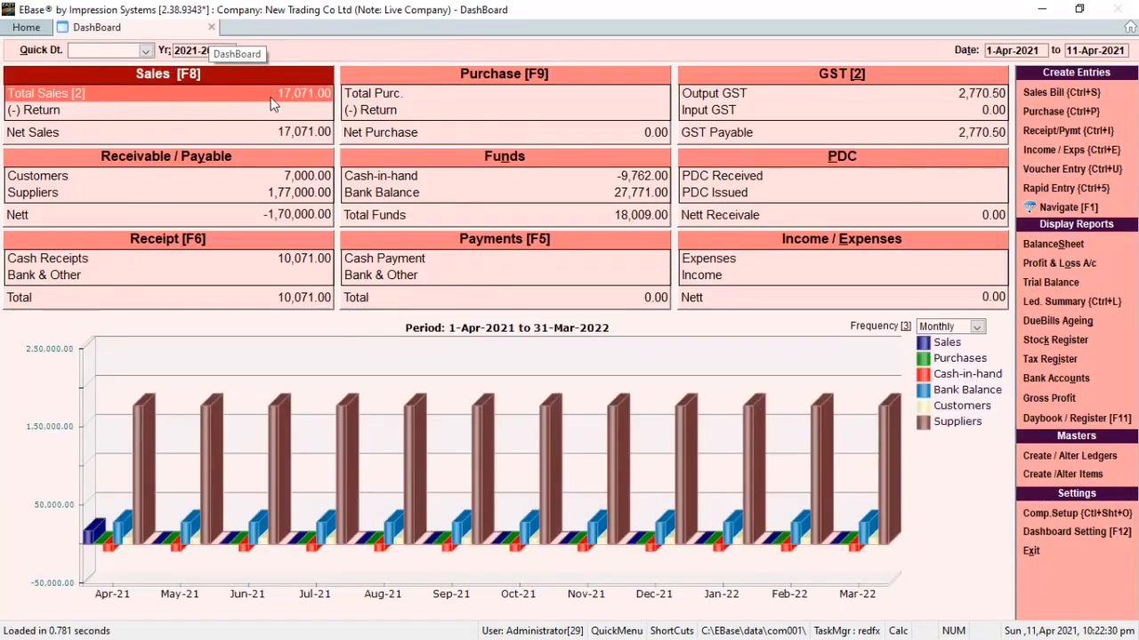
pyautogui.click(270, 104)
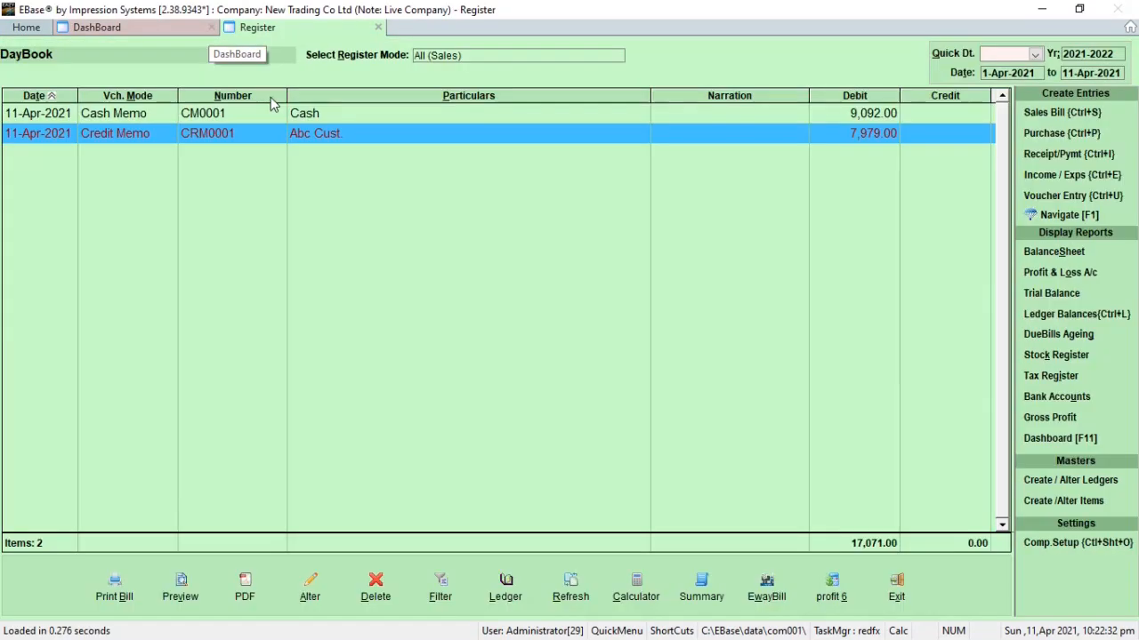
# Step: Open cash memo CM0001 from the sales register, review its items and tax amounts, and close it
pyautogui.press('Up')
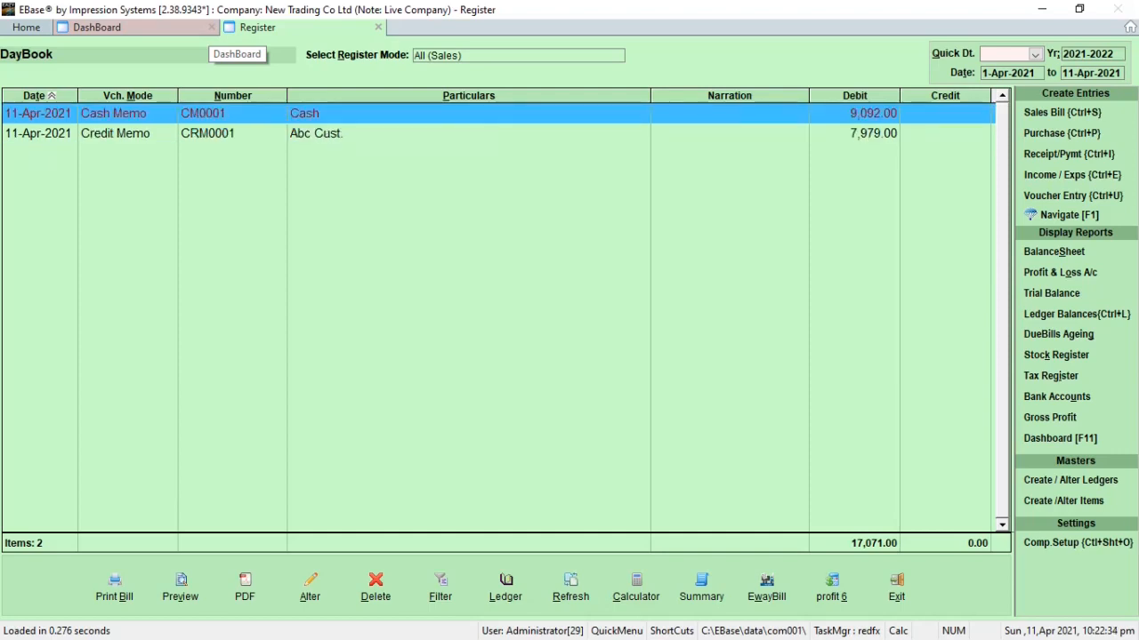
pyautogui.press('Down')
pyautogui.press('Up')
pyautogui.press('Down')
pyautogui.press('Up')
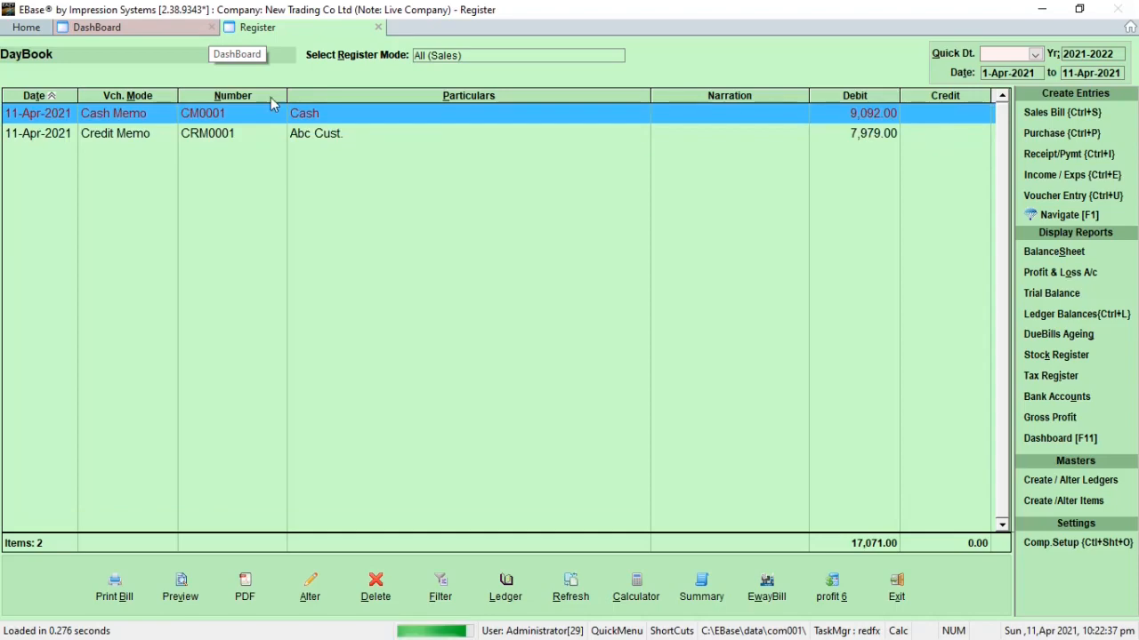
pyautogui.press('Return')
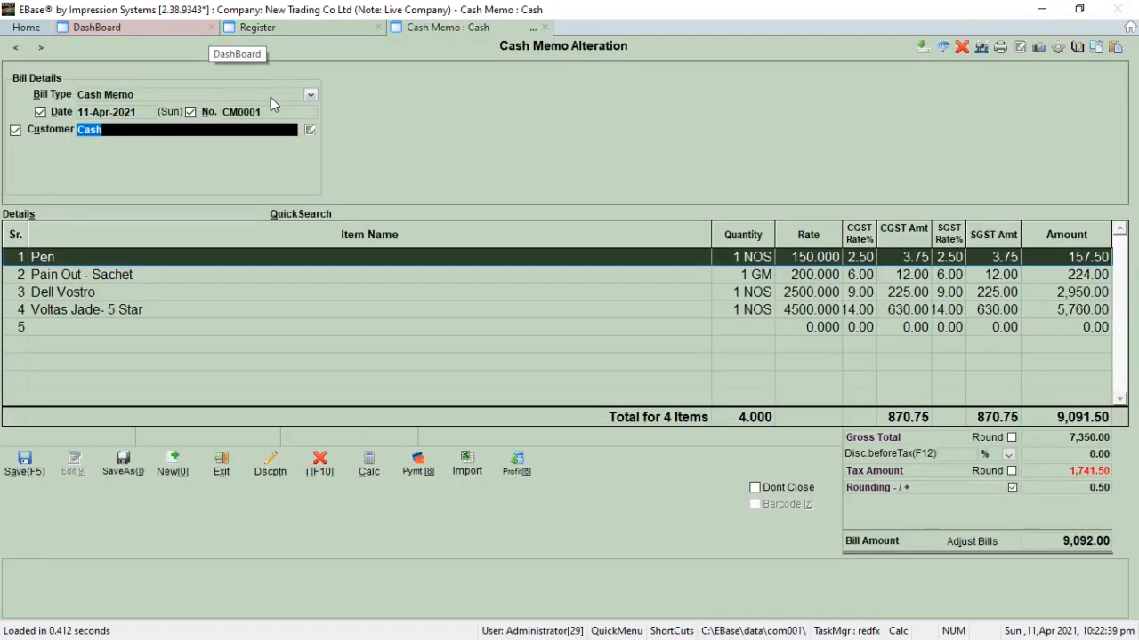
pyautogui.press('Escape')
# Step: Examine the ledger postings in the voucher details of credit memo CRM0001, and close the details
pyautogui.press('Down')
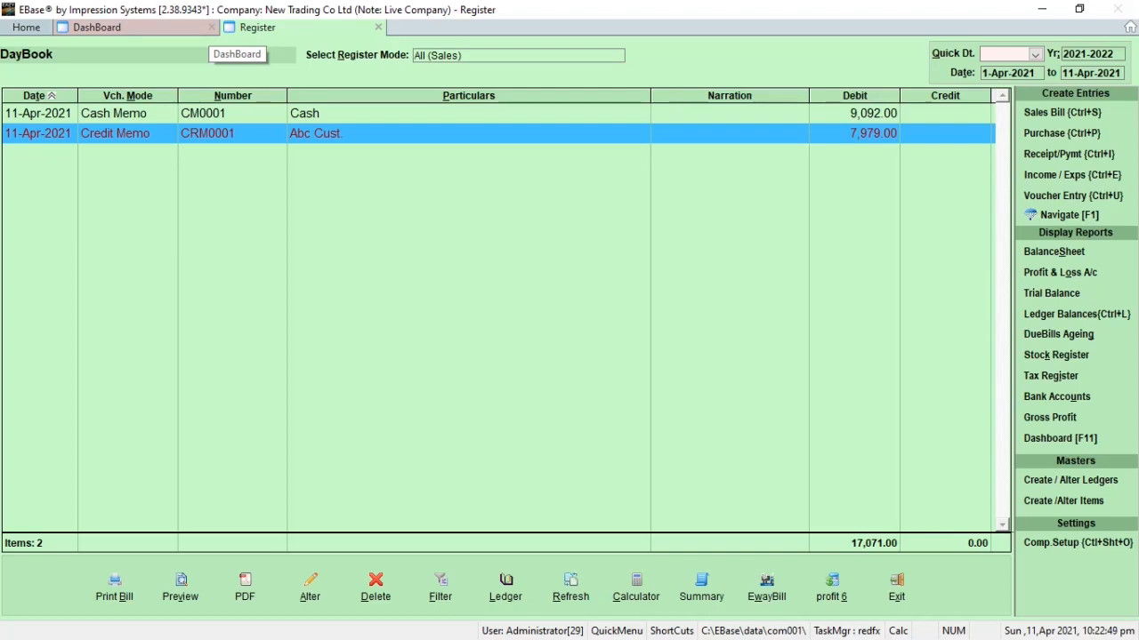
pyautogui.press('Return')
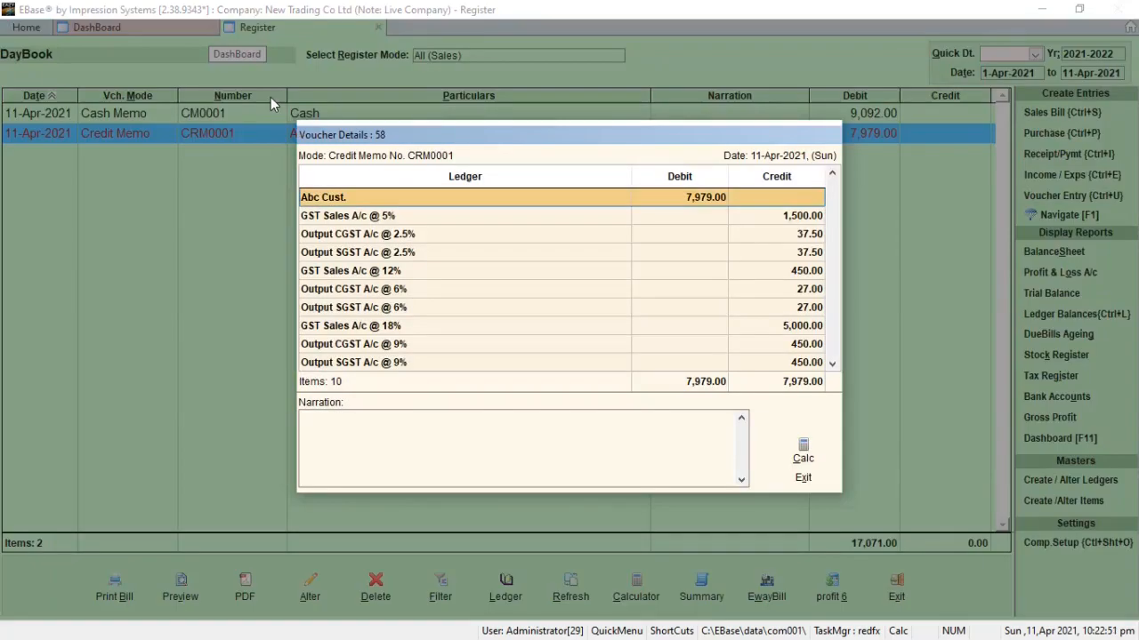
pyautogui.press('Down')
pyautogui.press('Down')
pyautogui.press('Down')
pyautogui.press('Down')
pyautogui.press('Down')
pyautogui.press('Down')
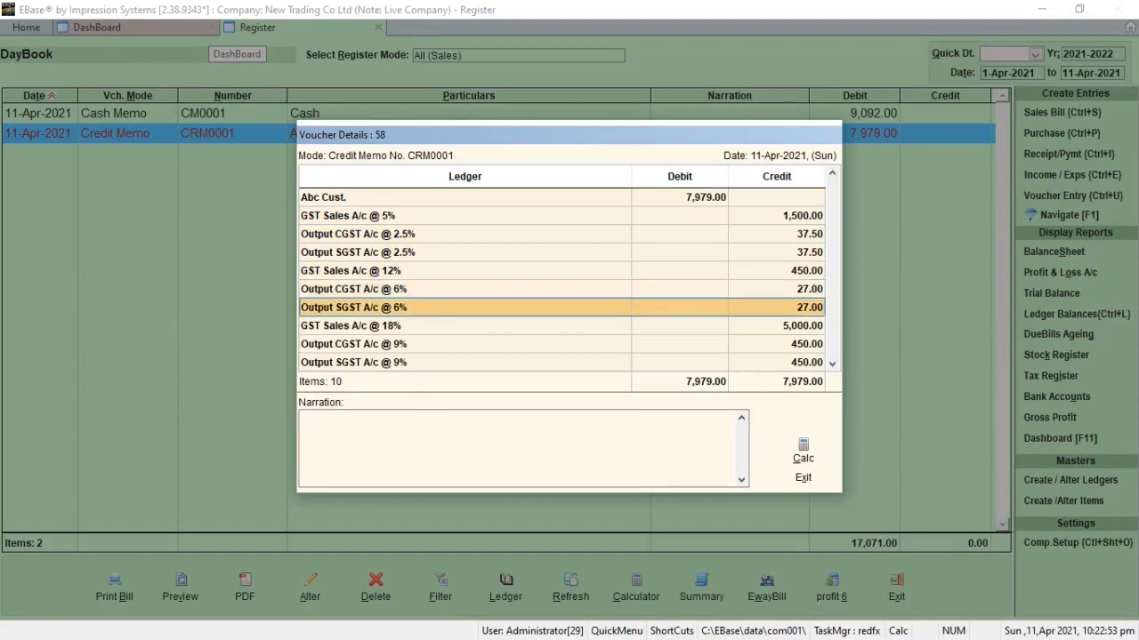
pyautogui.press('Down')
pyautogui.press('Down')
pyautogui.press('Down')
pyautogui.press('Up')
pyautogui.press('Up')
pyautogui.press('Up')
pyautogui.press('Up')
pyautogui.press('Up')
pyautogui.press('Up')
pyautogui.press('Up')
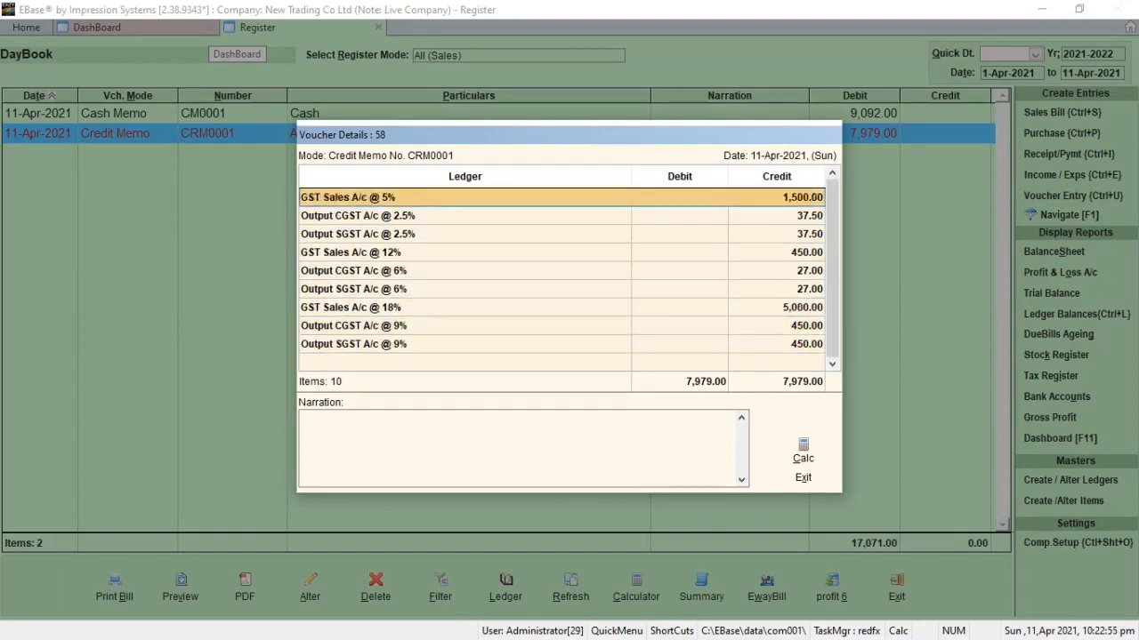
pyautogui.press('Up')
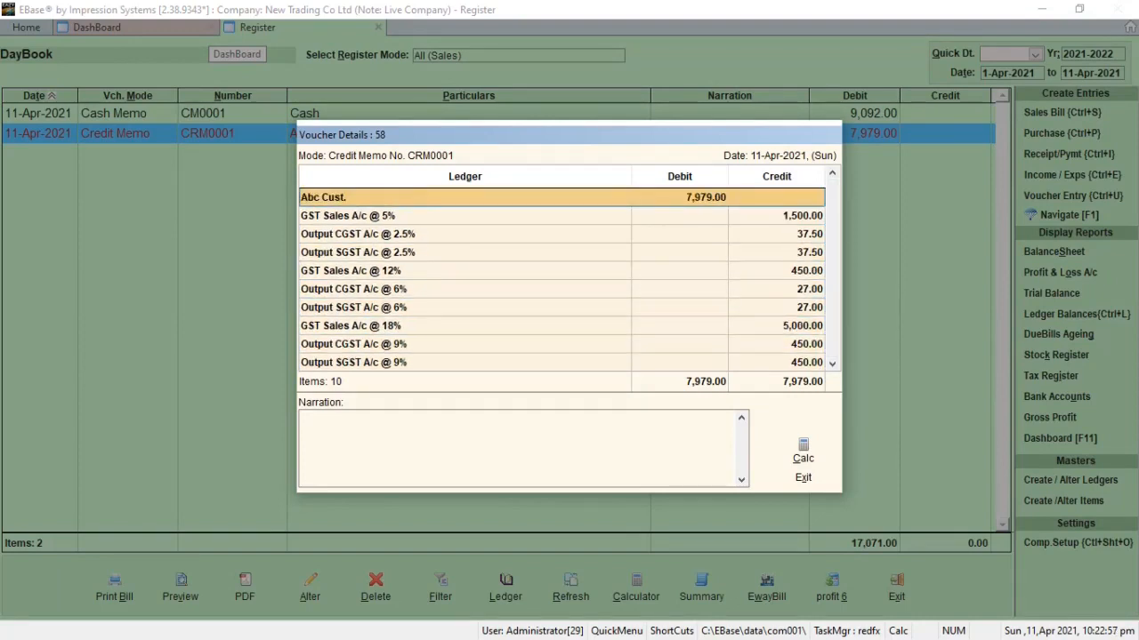
pyautogui.press('Escape')
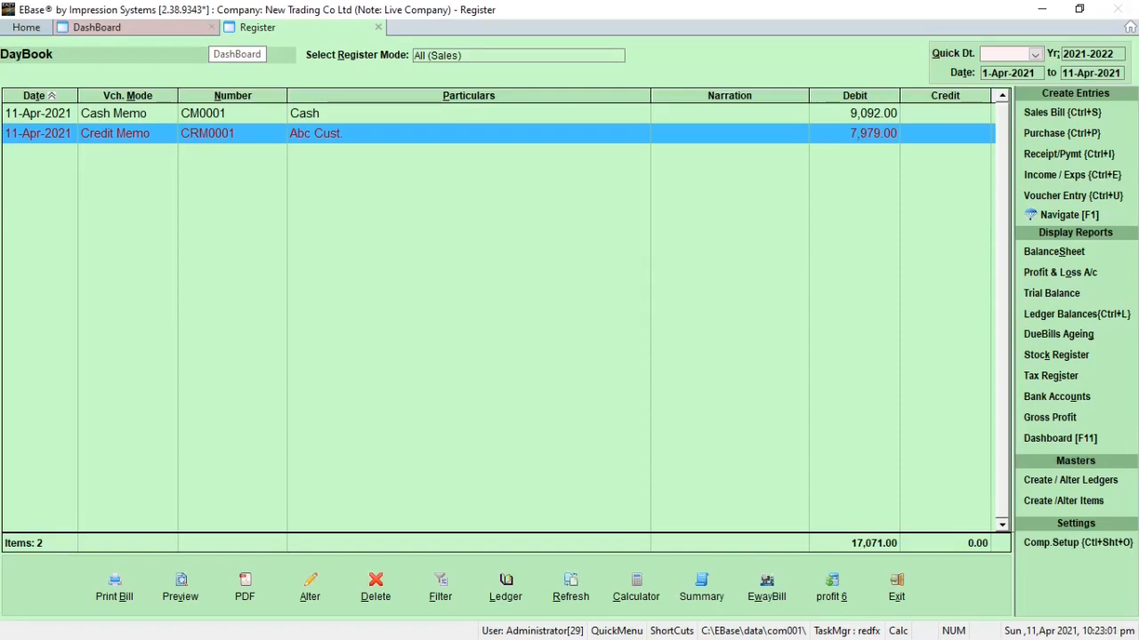
# Step: Search the shortcuts list for "Tally" and open Export to Tally
pyautogui.press('F1')
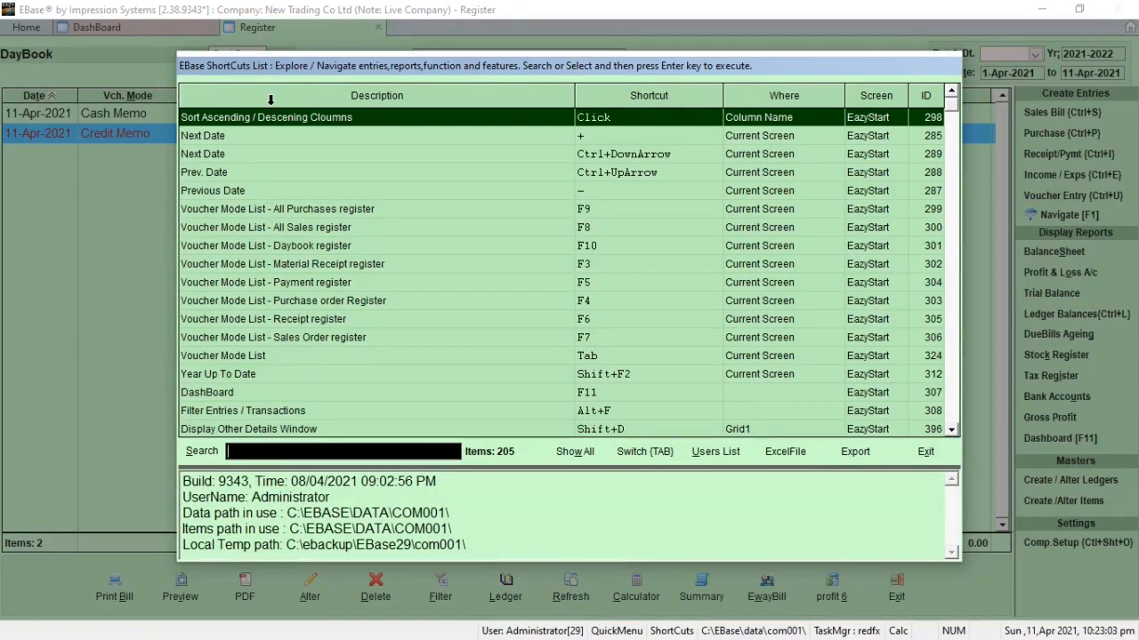
pyautogui.write('ta')
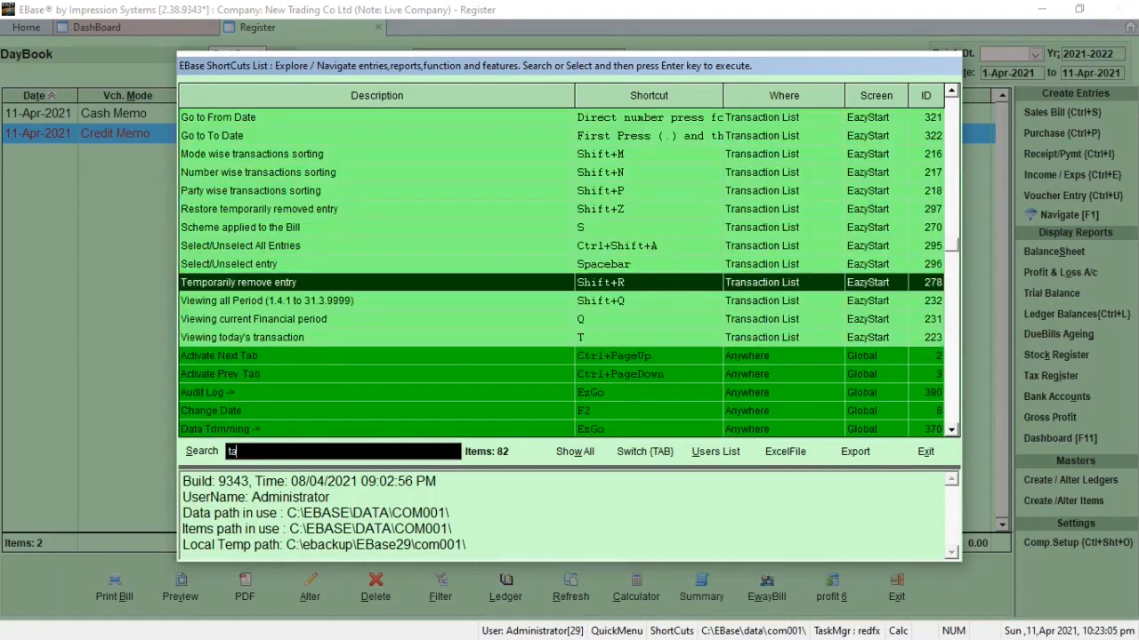
pyautogui.write('lly')
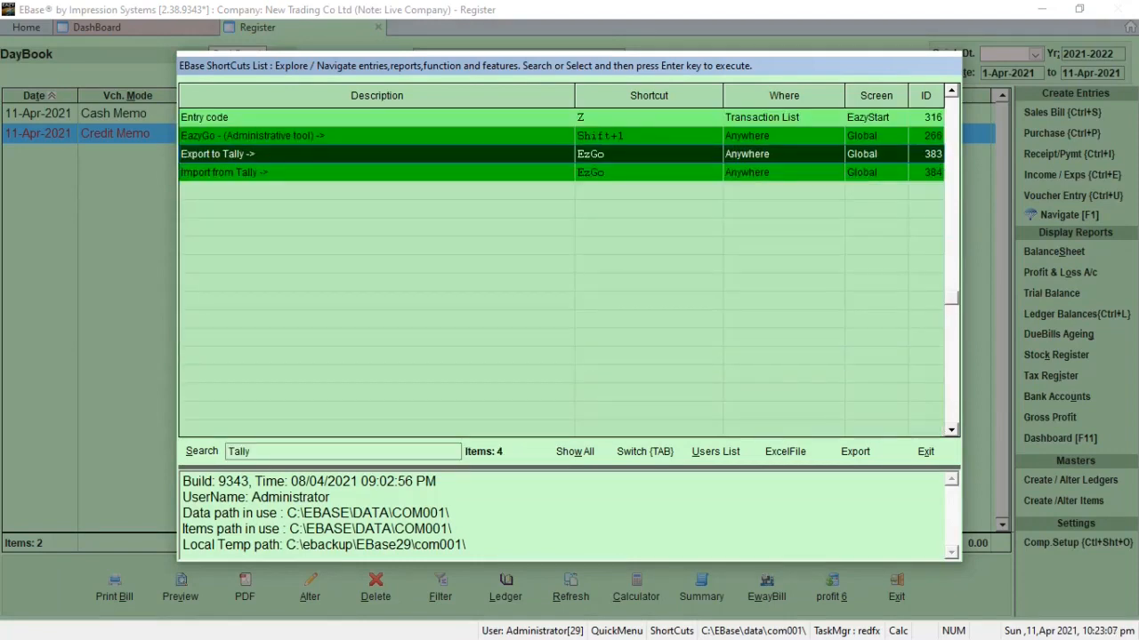
pyautogui.doubleClick(237, 162)
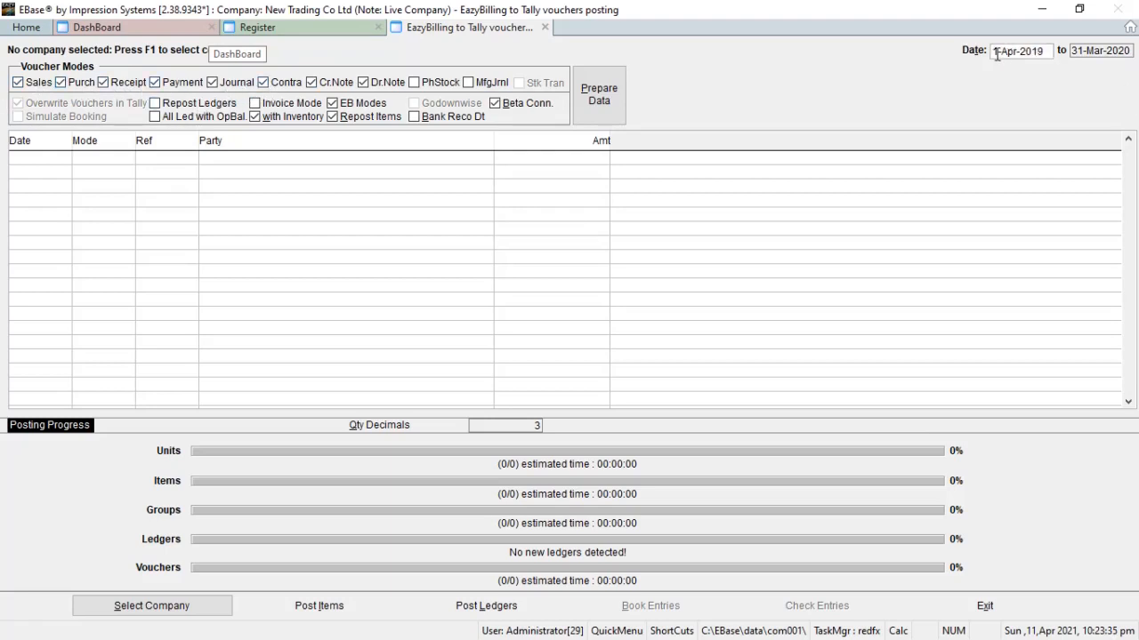
# Step: Set the export period from 11-Apr-2021 to 11-Apr-2021 and enable Invoice Mode
pyautogui.click(1025, 53)
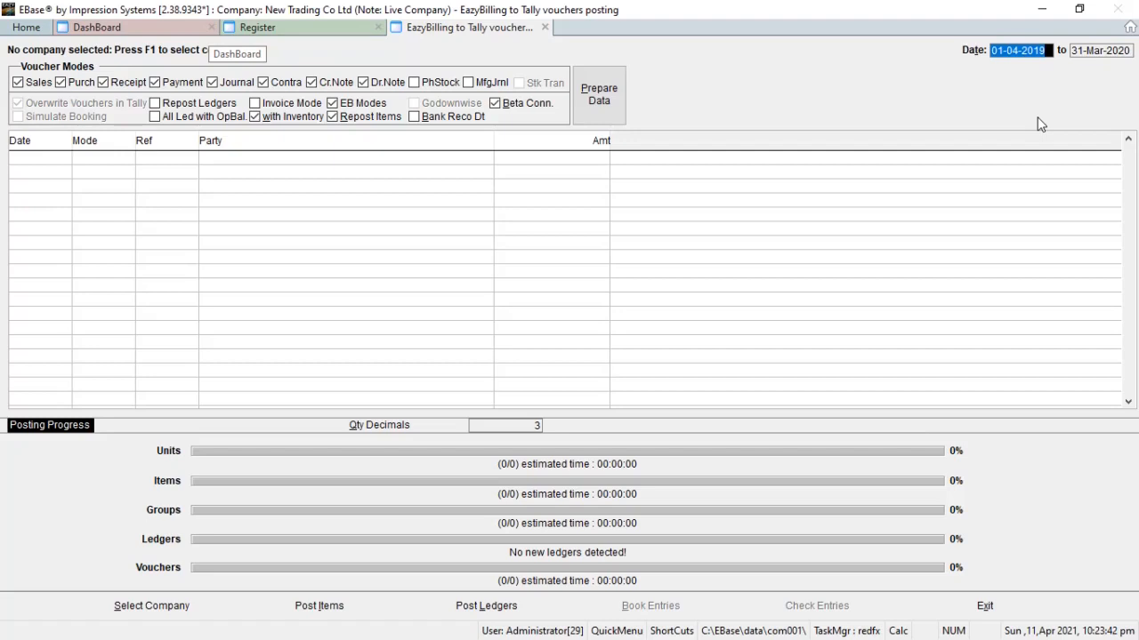
pyautogui.press('BackSpace')
pyautogui.press('Return')
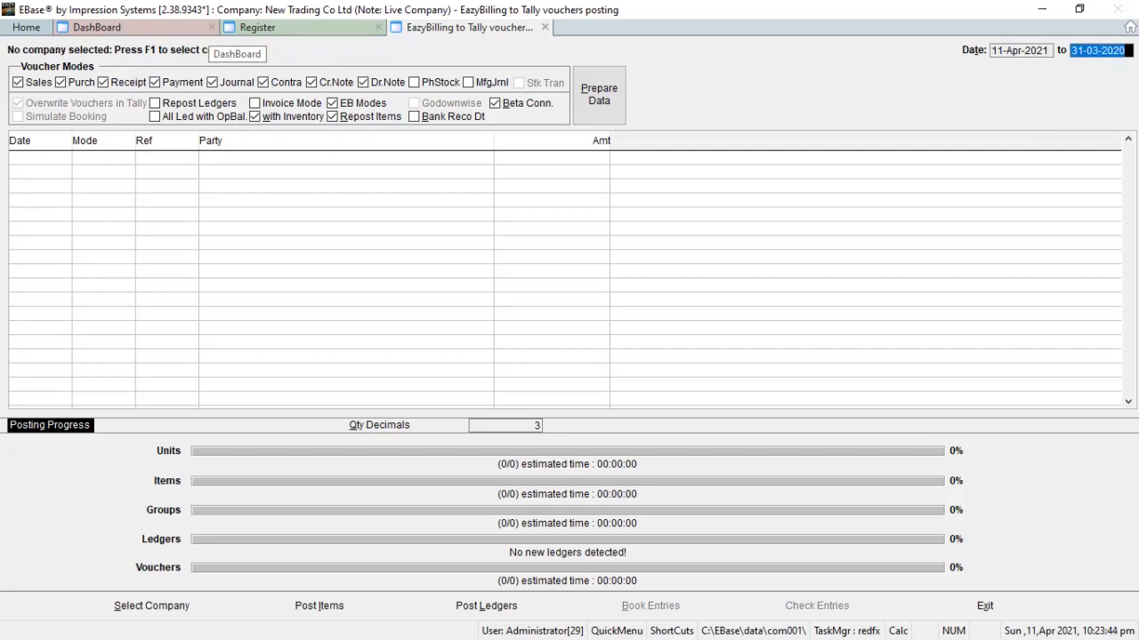
pyautogui.write('t')
pyautogui.press('Return')
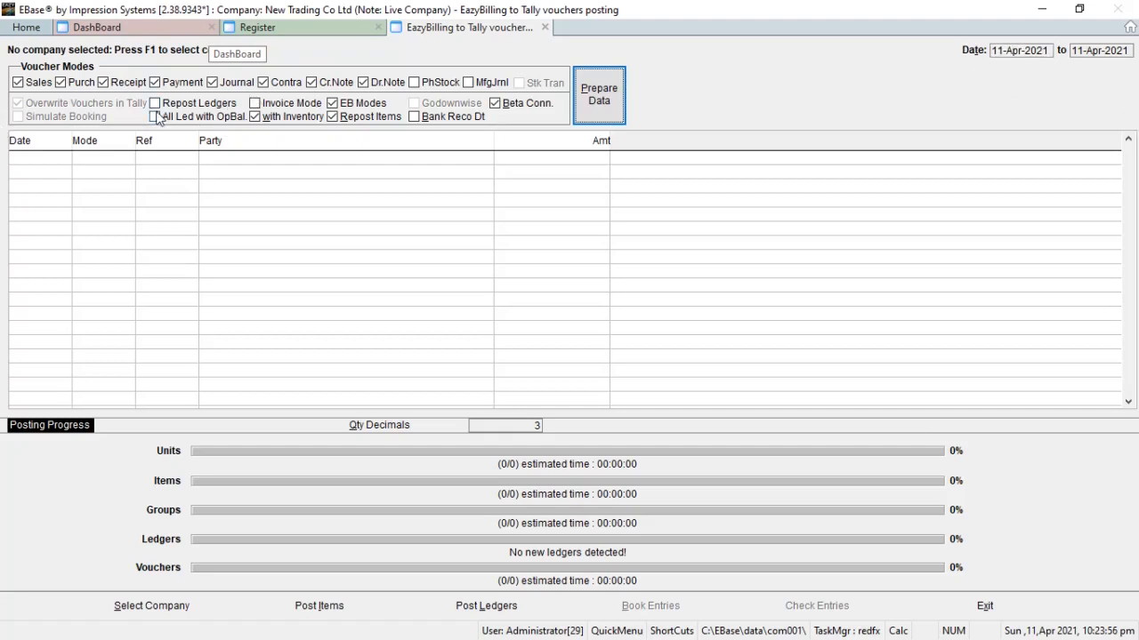
pyautogui.click(255, 104)
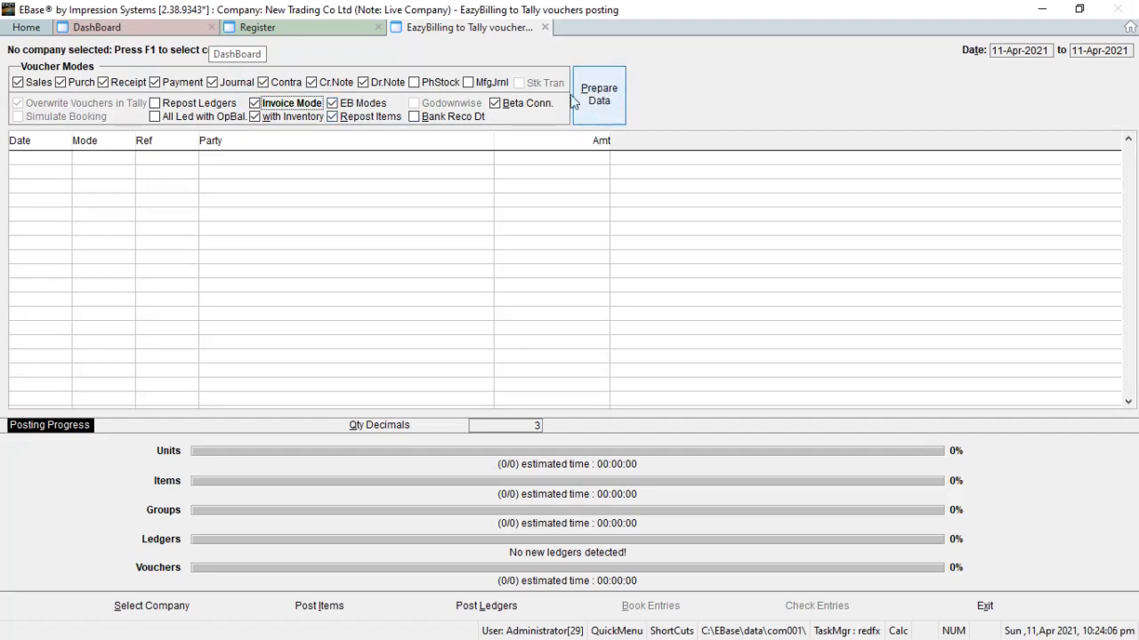
# Step: Prepare the voucher data for posting with overwrite mode accepted, and switch to TallyPrime
pyautogui.click(597, 88)
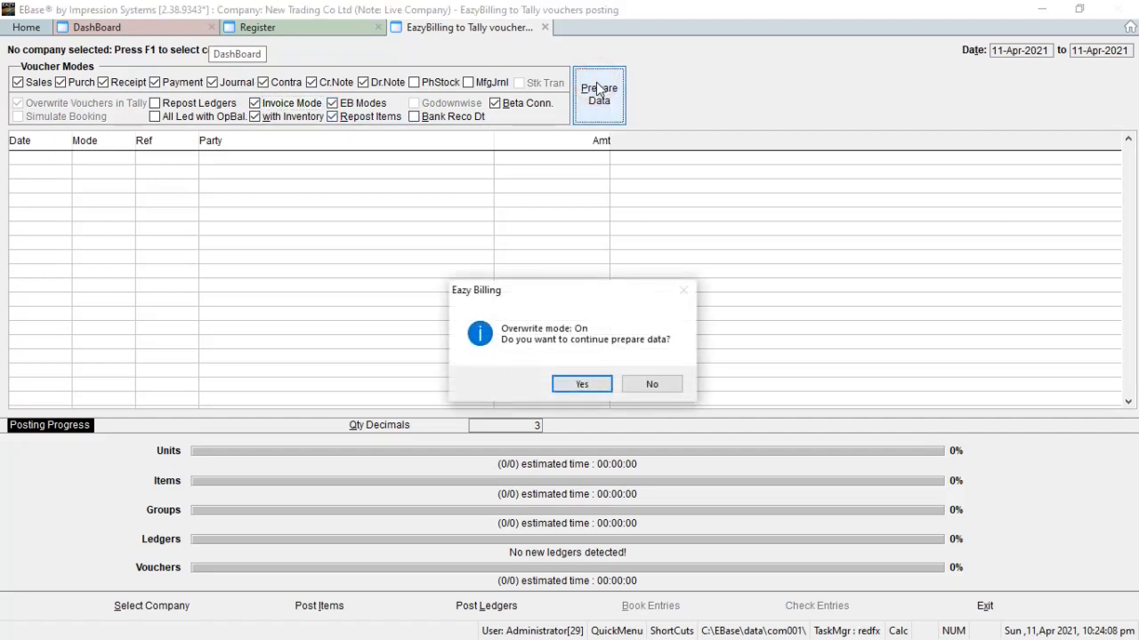
pyautogui.press('Return')
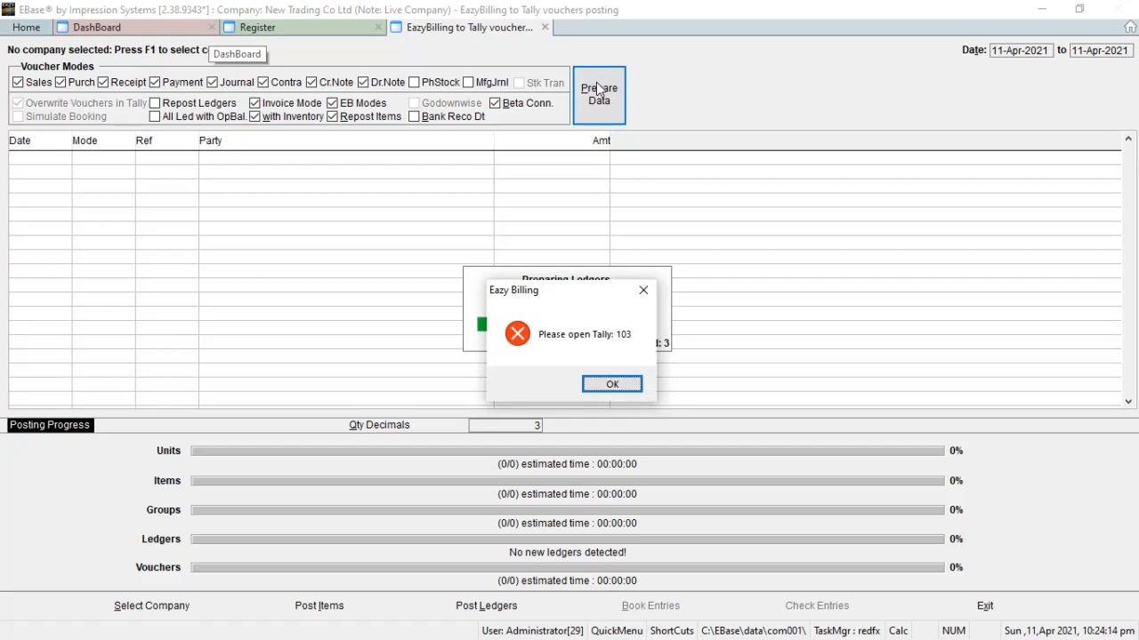
pyautogui.click(623, 386)
pyautogui.click(624, 388)
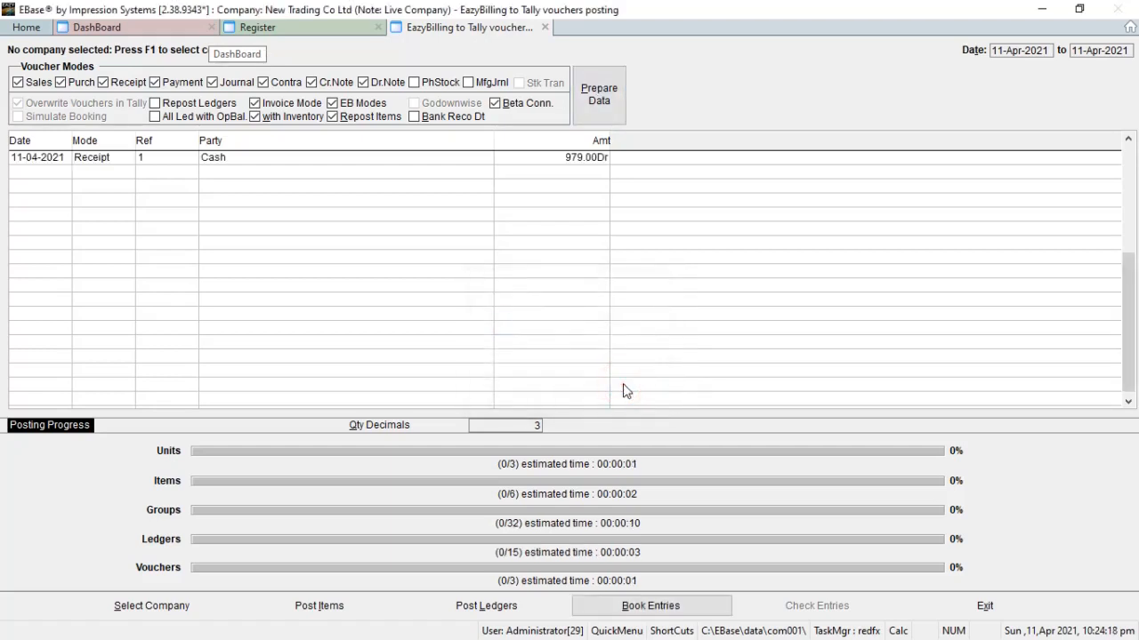
pyautogui.click(622, 383)
pyautogui.hotkey('alt', 'Tab')
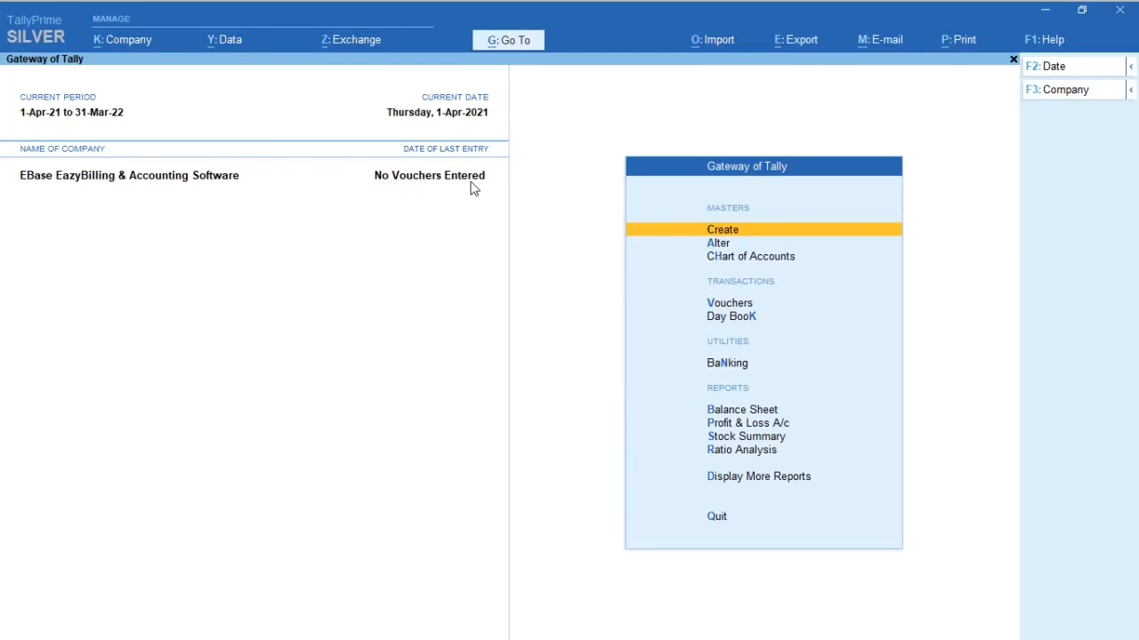
# Step: Switch to EBase, select EBase EazyBilling & Accounting Software as the Tally company, and prepare the voucher data for posting again
pyautogui.hotkey('alt', 'Tab')
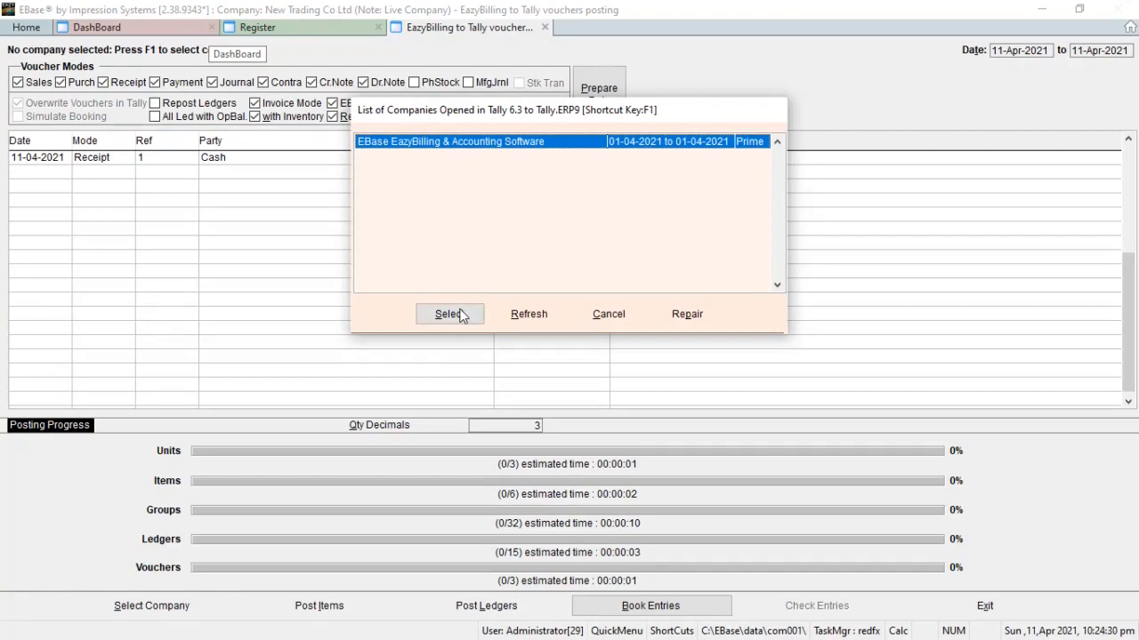
pyautogui.click(457, 314)
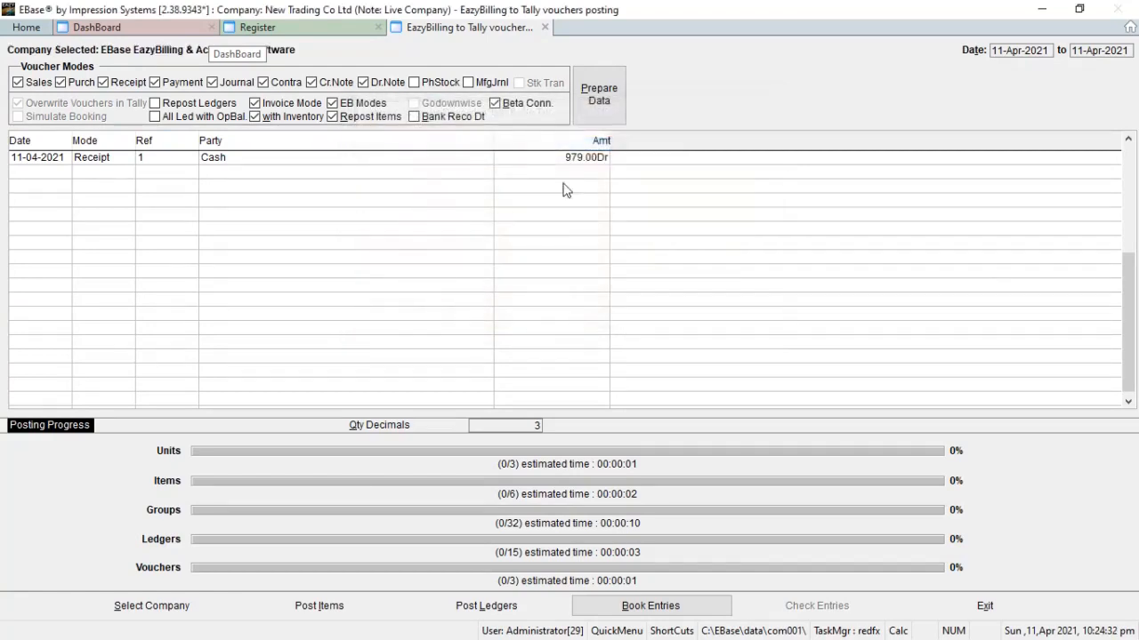
pyautogui.click(596, 100)
pyautogui.press('Return')
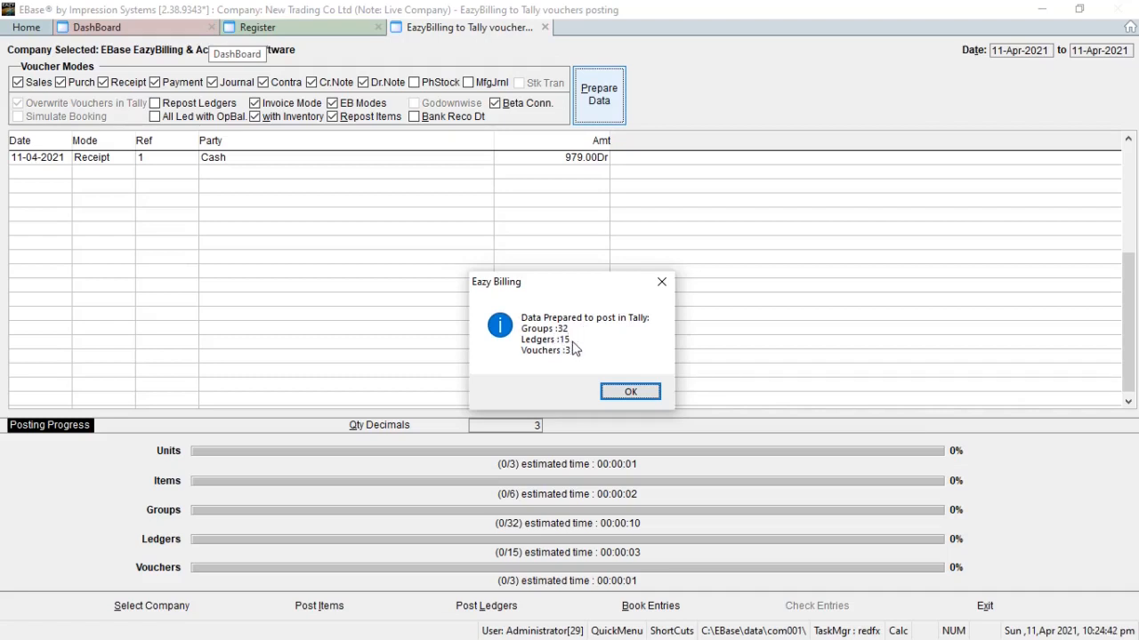
pyautogui.click(627, 392)
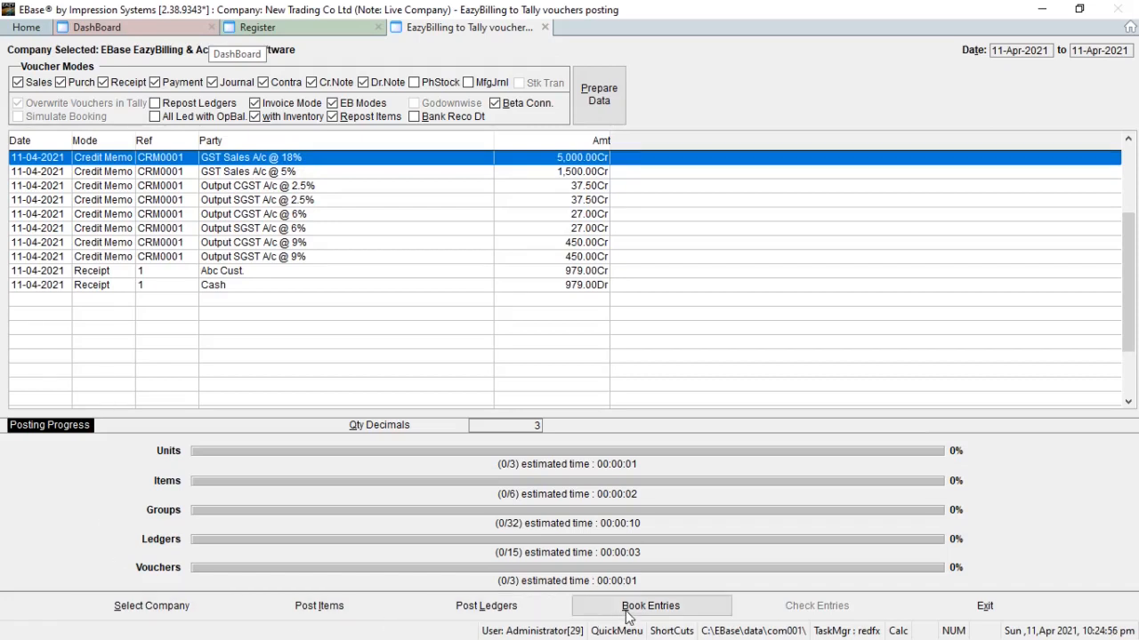
# Step: Book the prepared entries into the selected Tally company, accepting the backup and GST reminders and the start of the process
pyautogui.hotkey('alt', 'Tab')
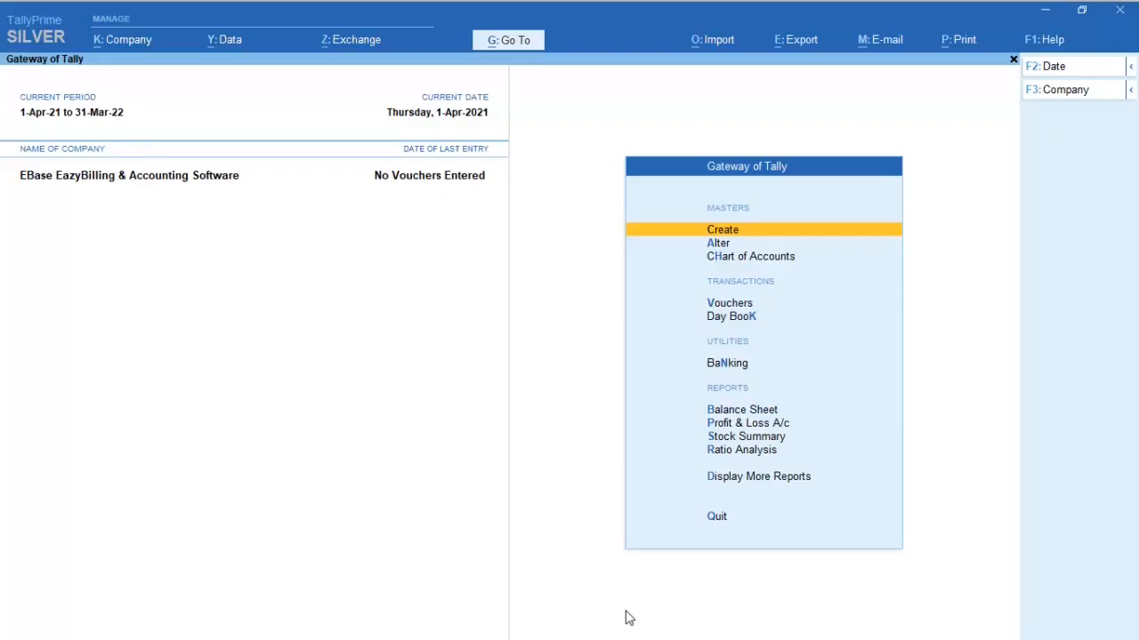
pyautogui.hotkey('alt', 'Tab')
pyautogui.click(627, 614)
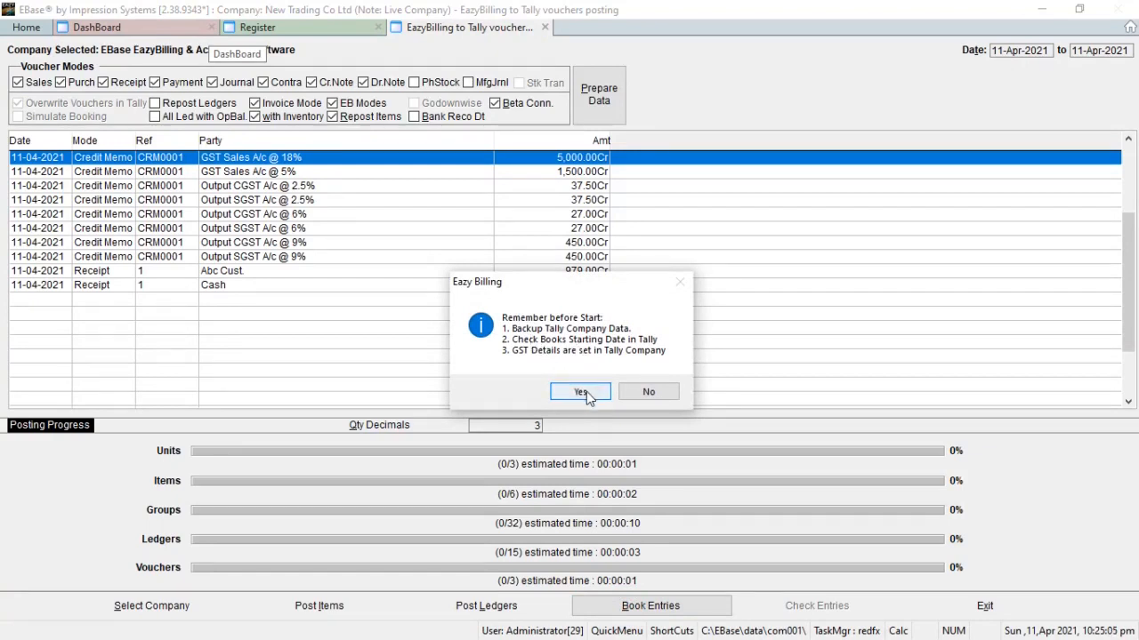
pyautogui.click(583, 392)
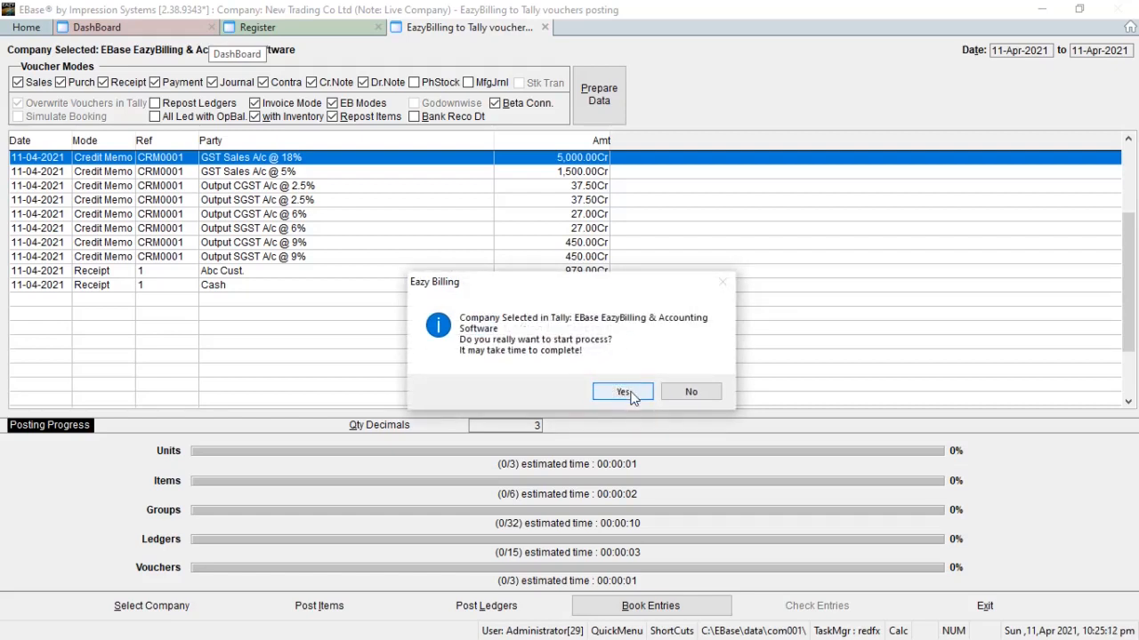
pyautogui.click(625, 392)
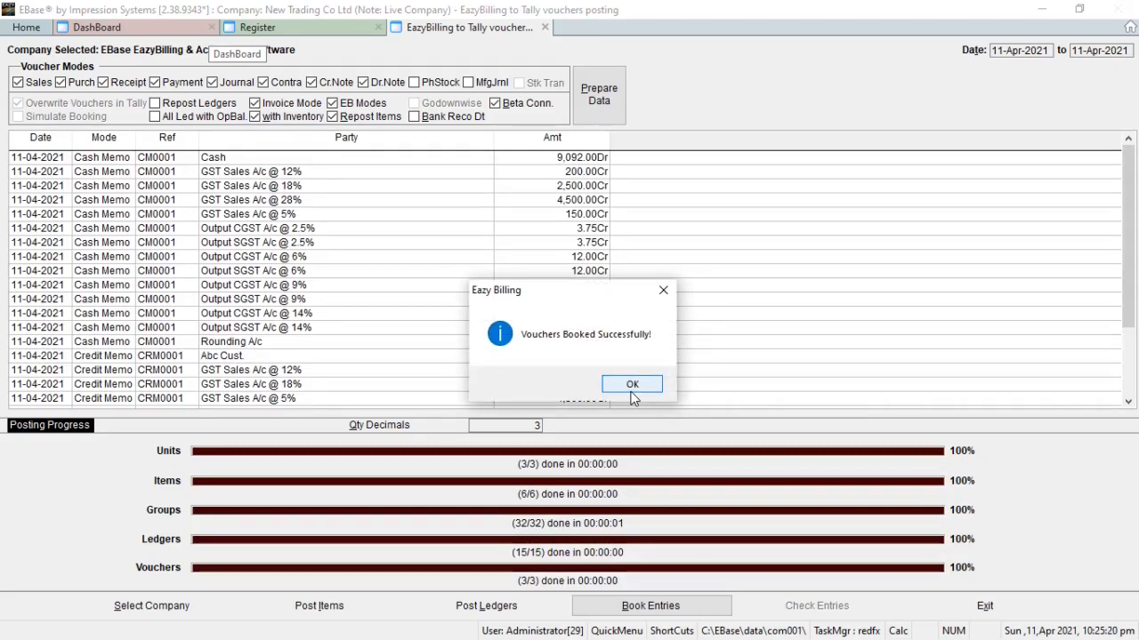
pyautogui.click(631, 391)
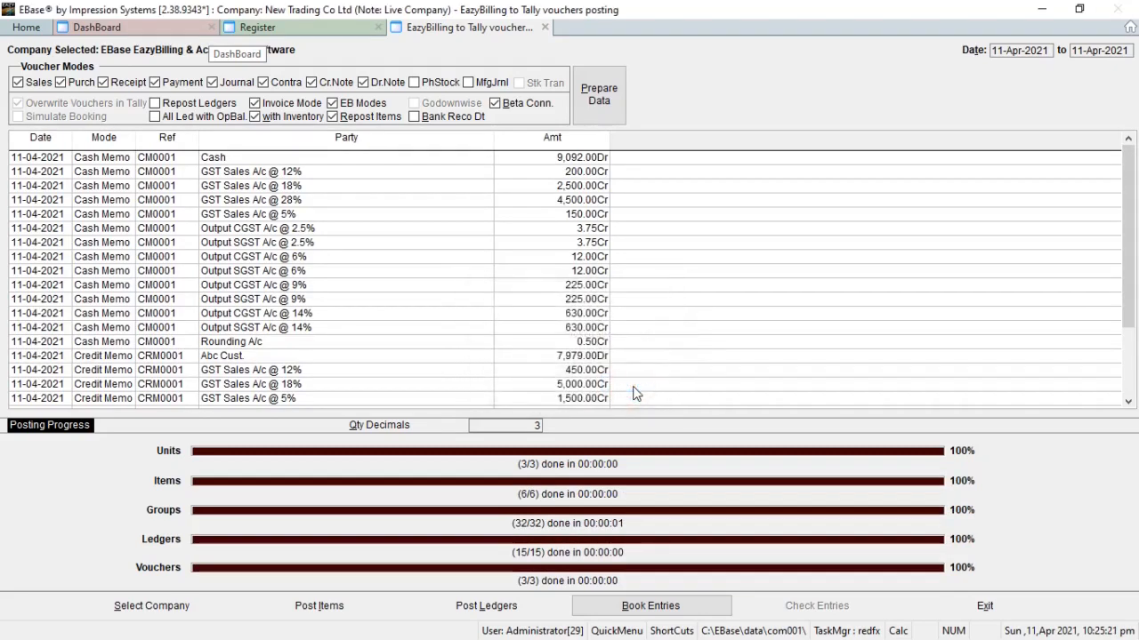
# Step: Switch to TallyPrime and open the April voucher list of the Sales Register
pyautogui.hotkey('alt', 'Tab')
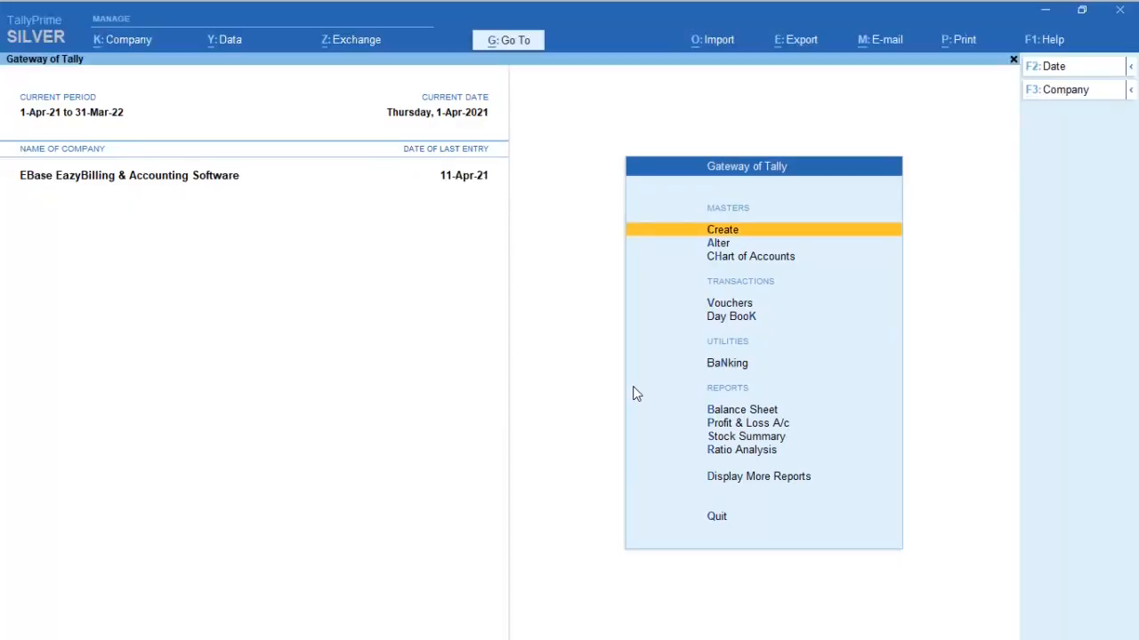
pyautogui.press('d')
pyautogui.press('a')
pyautogui.press('s')
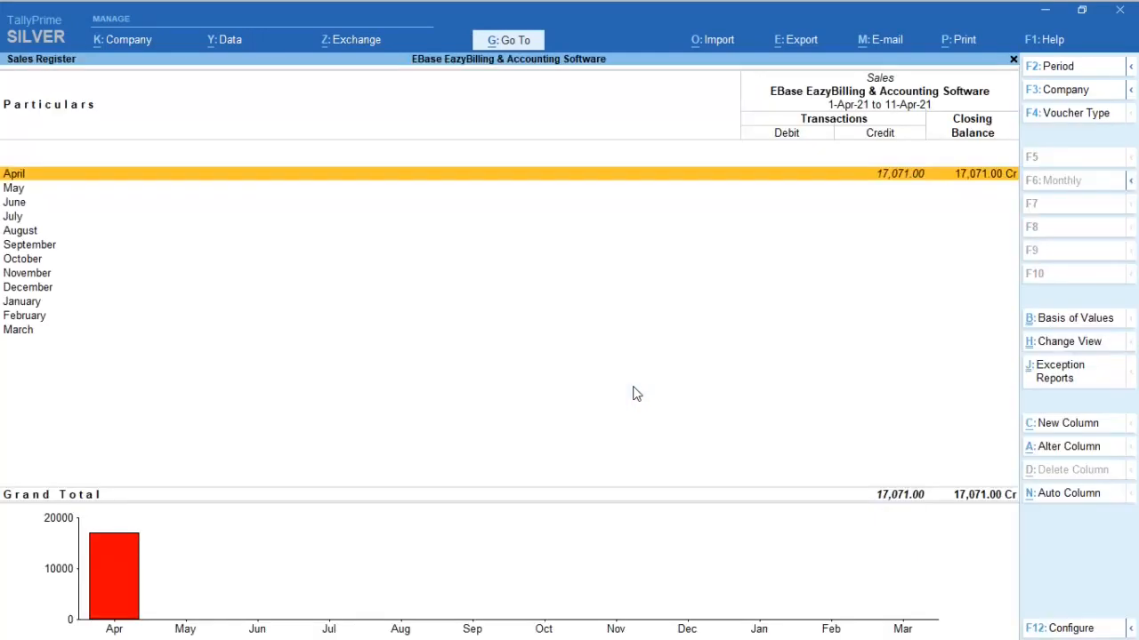
pyautogui.press('Return')
pyautogui.press('Down')
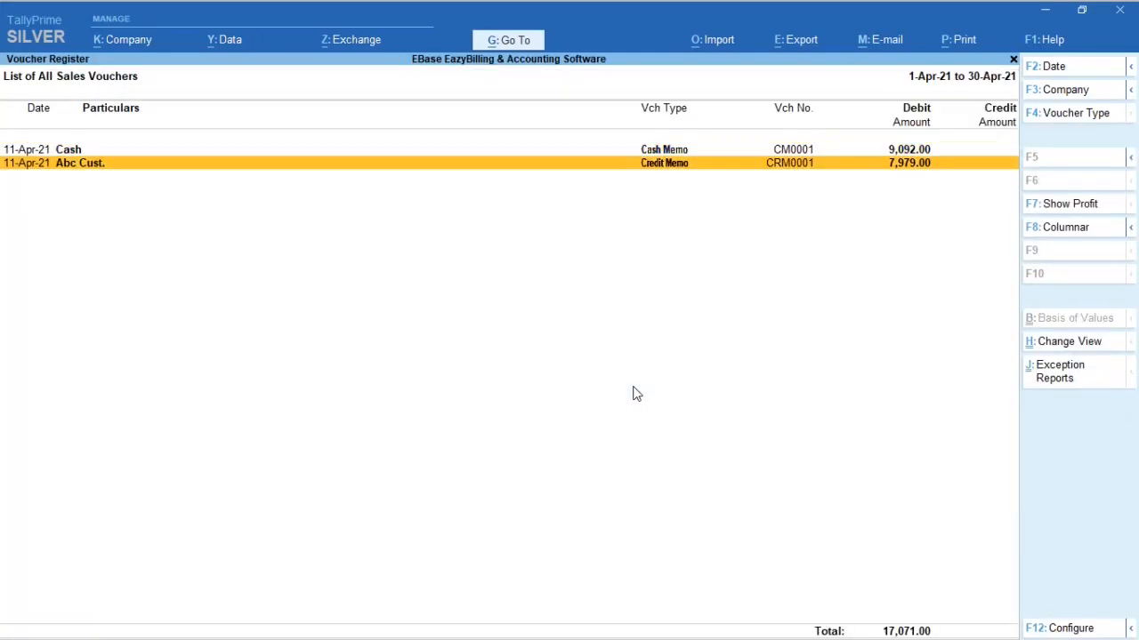
pyautogui.press('Up')
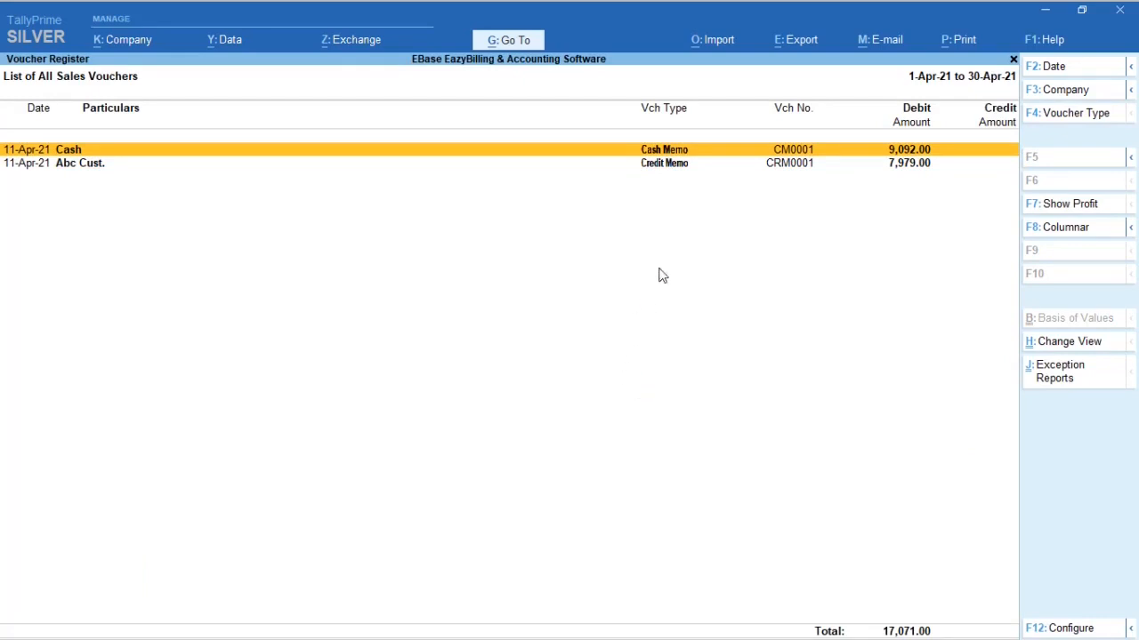
# Step: Open cash memo CM0001 from the voucher list, examine its items and tax ledgers, and leave it without changes
pyautogui.click(76, 169)
pyautogui.press('Up')
pyautogui.press('Return')
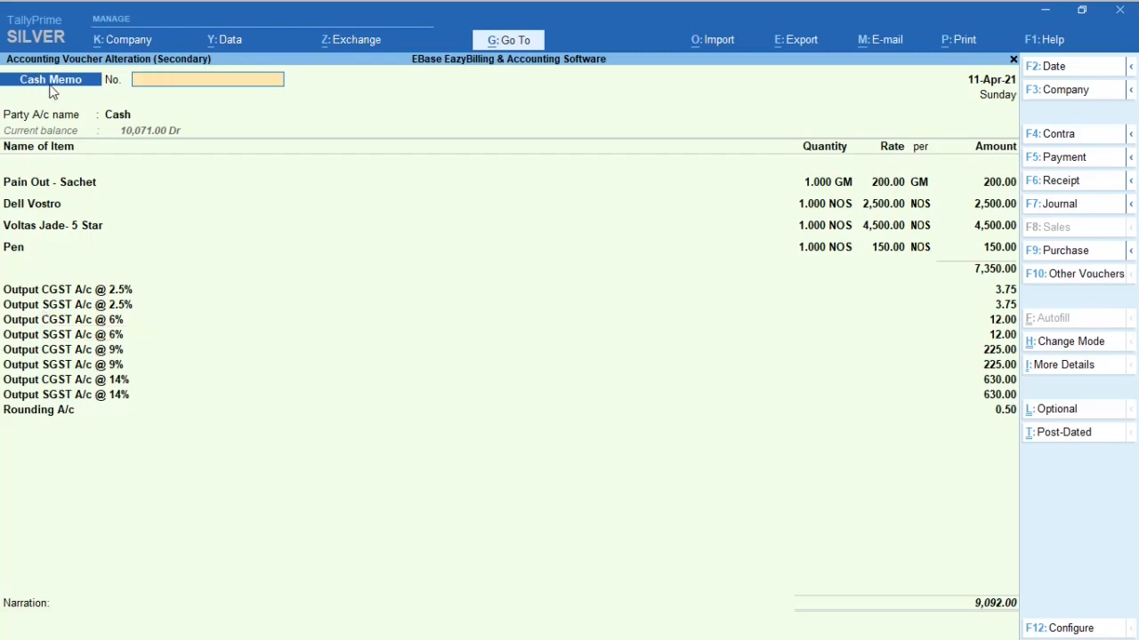
pyautogui.press('Escape')
pyautogui.press('Return')
# Step: Open credit memo CRM0001, examine its items and tax ledgers, and return to the Gateway of Tally
pyautogui.press('Down')
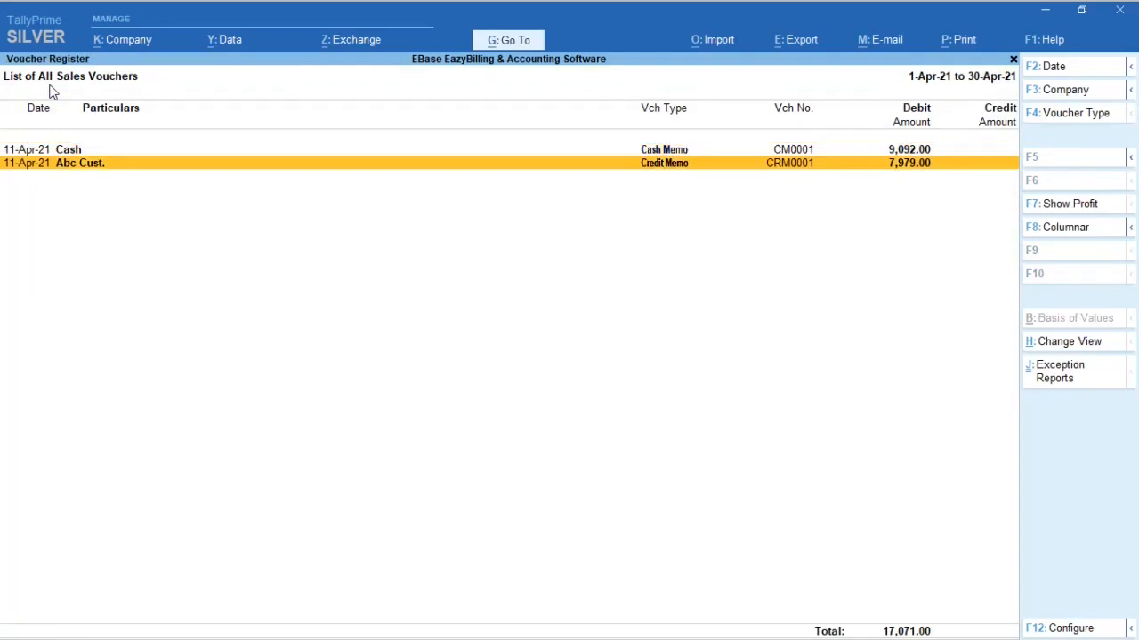
pyautogui.press('Return')
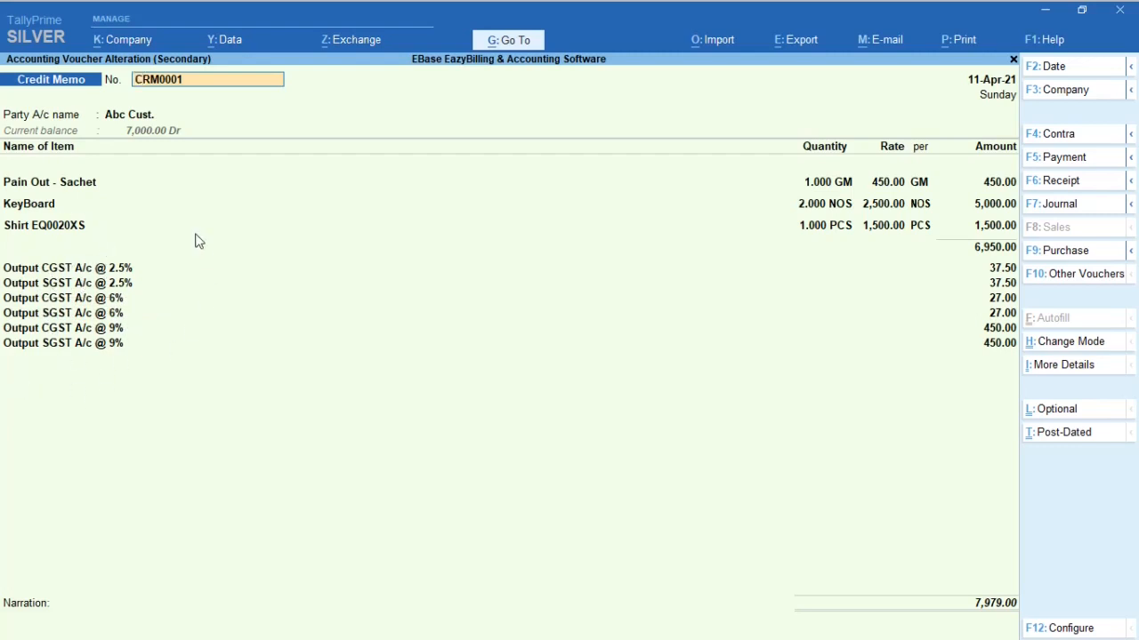
pyautogui.press('Escape')
pyautogui.press('Escape')
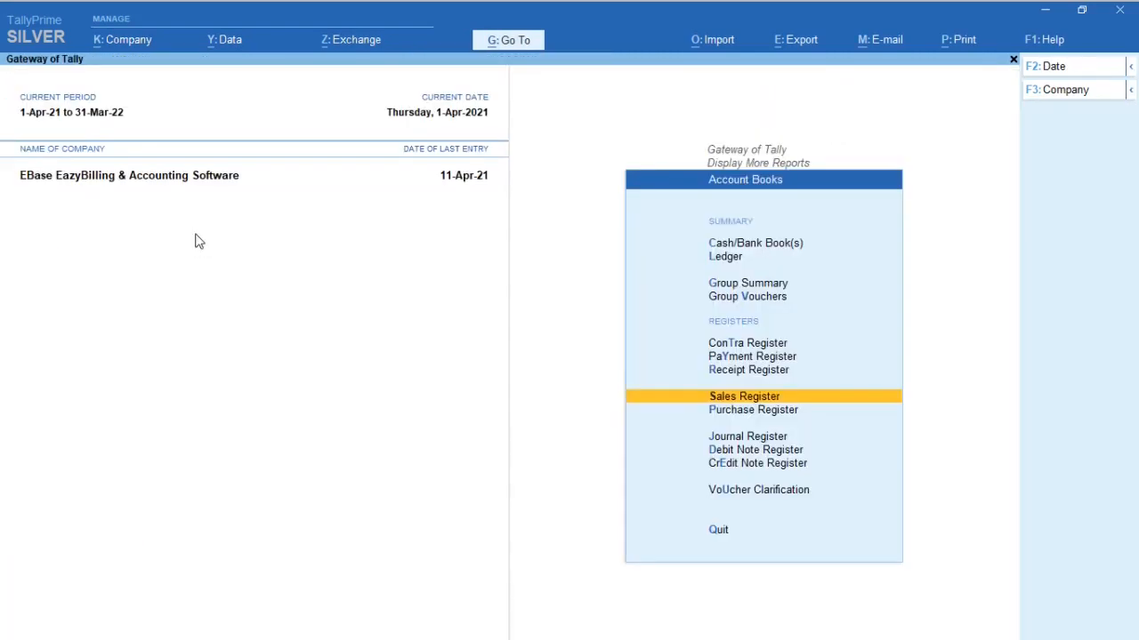
pyautogui.press('Escape')
pyautogui.press('Escape')
pyautogui.press('Escape')
pyautogui.press('Escape')
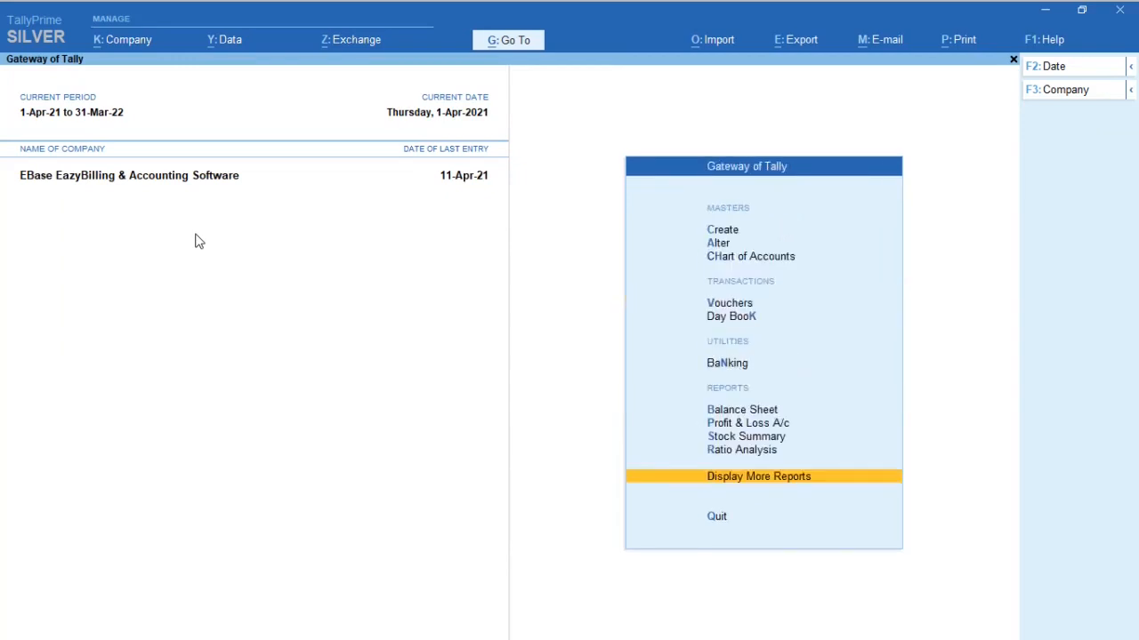
# Step: Open the Day Book and set its date to 11-4-2021
pyautogui.press('d')
pyautogui.press('d')
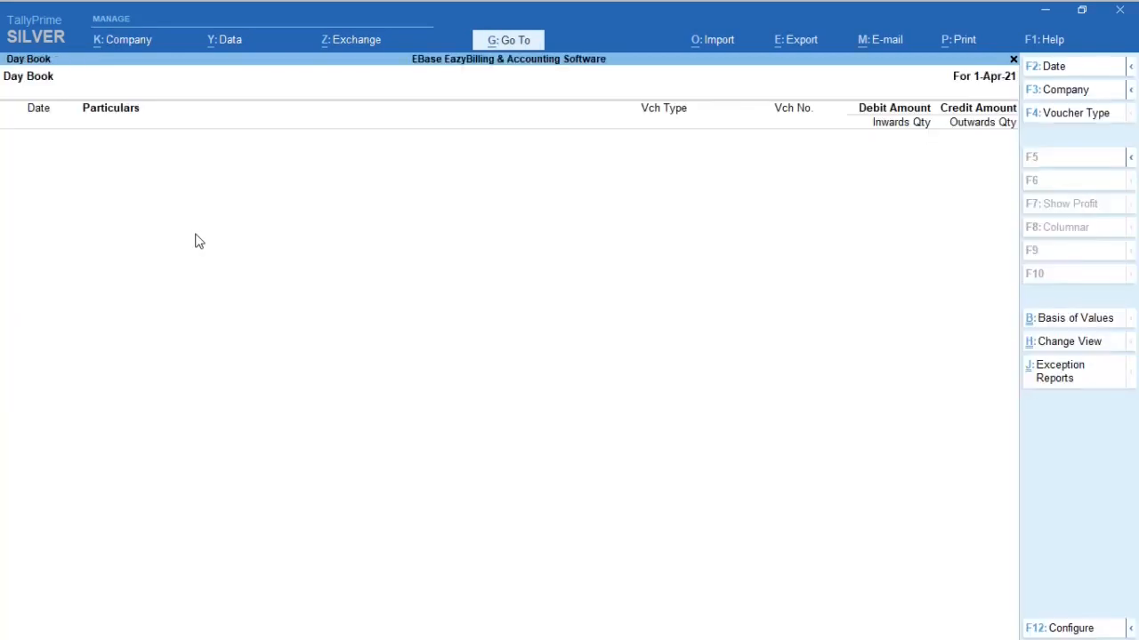
pyautogui.press('F2')
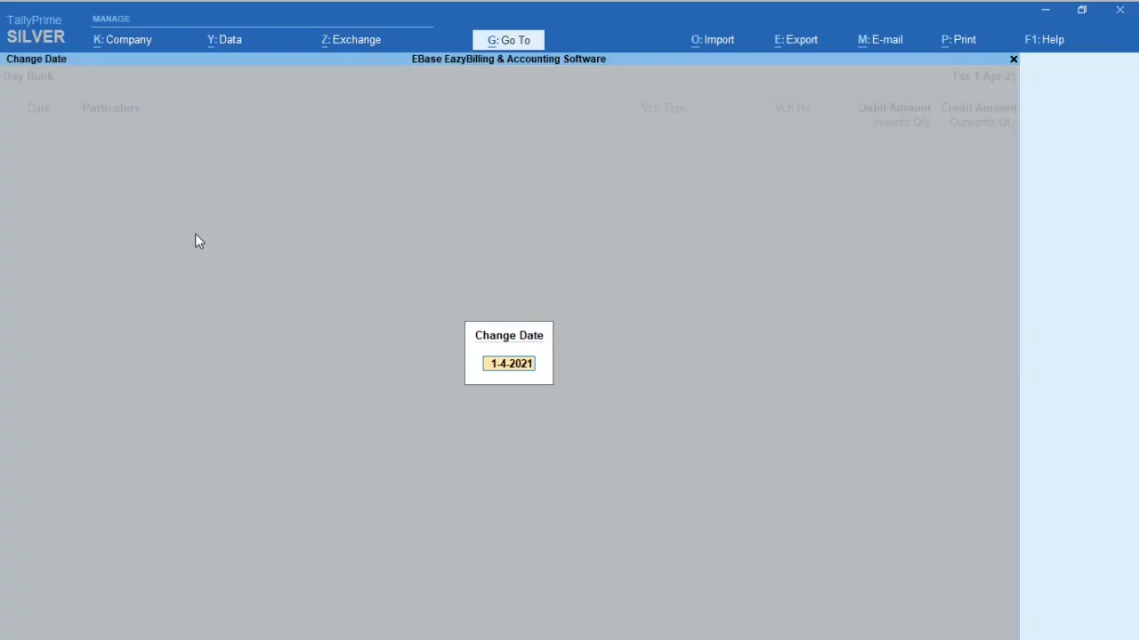
pyautogui.write('11.4.2021')
pyautogui.press('Return')
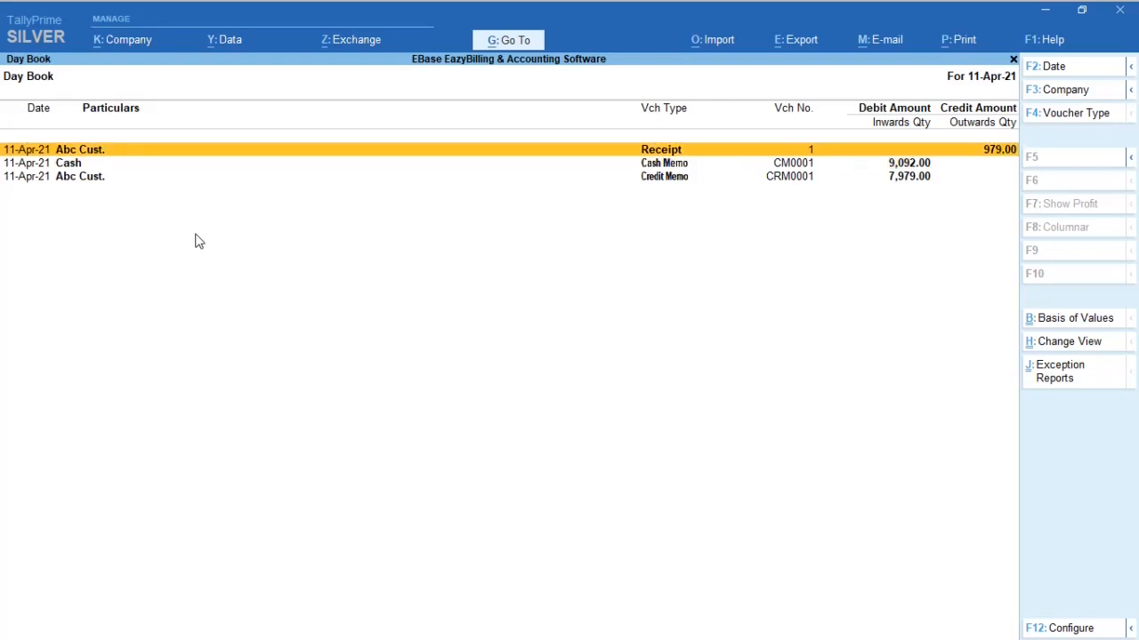
# Step: Open receipt voucher 1 from the Day Book, examine its debit and credit entries, and return to the Gateway of Tally
pyautogui.press('Return')
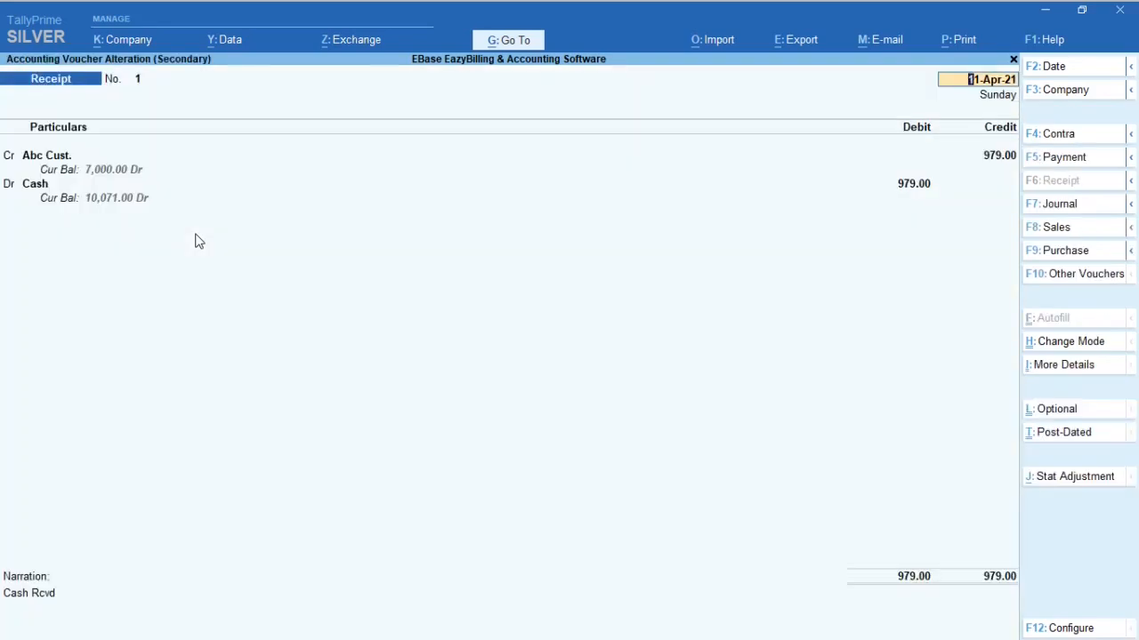
pyautogui.press('Escape')
pyautogui.press('Return')
pyautogui.press('Escape')
pyautogui.press('Escape')
pyautogui.press('Escape')
pyautogui.press('Escape')
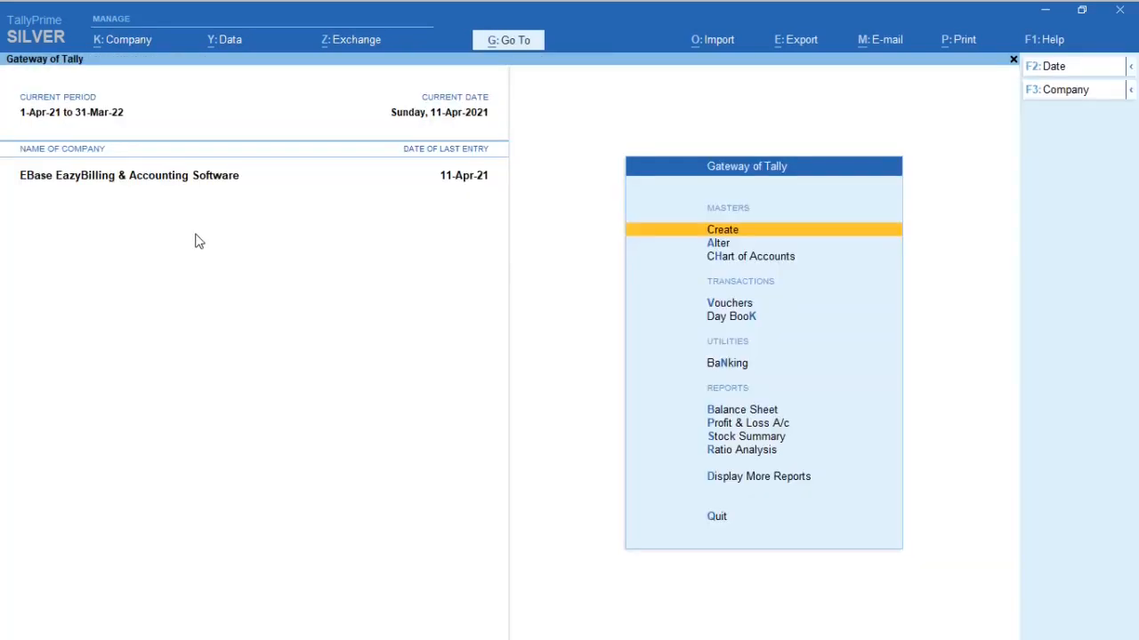
# Step: Display the ledger vouchers of the Abc Cust. account
pyautogui.write('dal')
pyautogui.write('A')
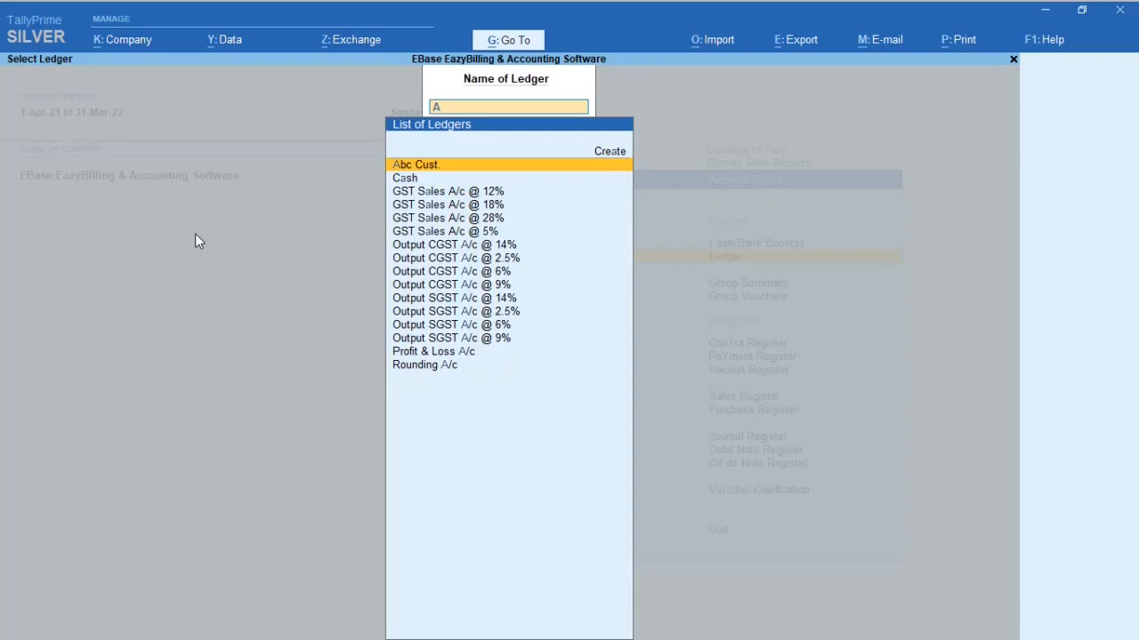
pyautogui.press('Return')
pyautogui.press('Down')
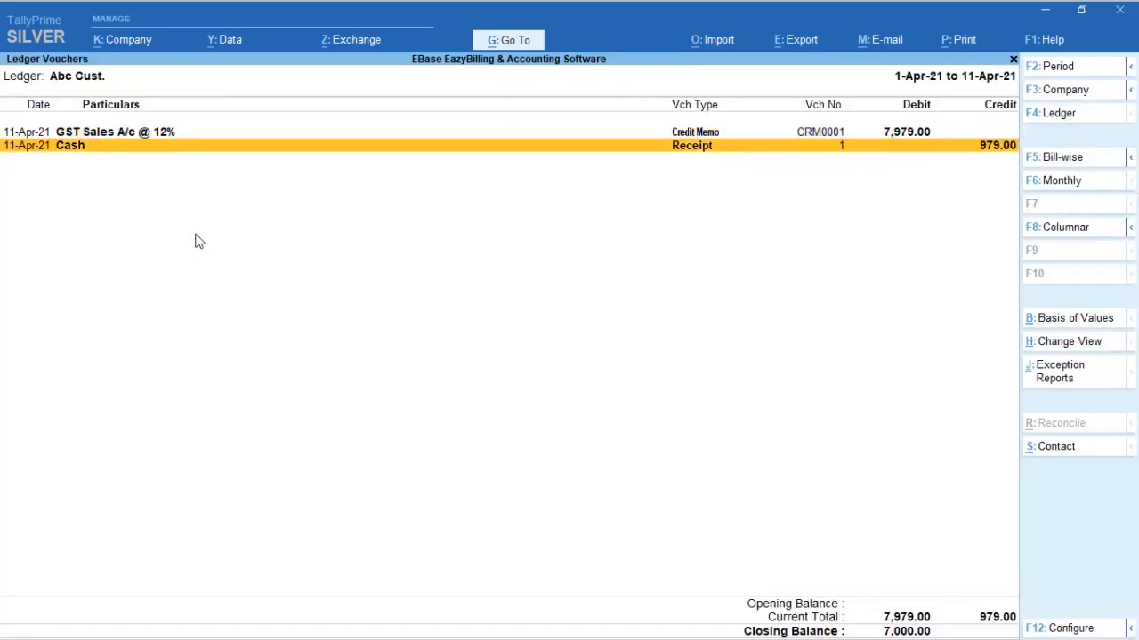
# Step: Examine the credit memo and receipt entries in the customer's ledger, and return to the Gateway of Tally
pyautogui.press('Up')
pyautogui.press('Down')
pyautogui.press('Up')
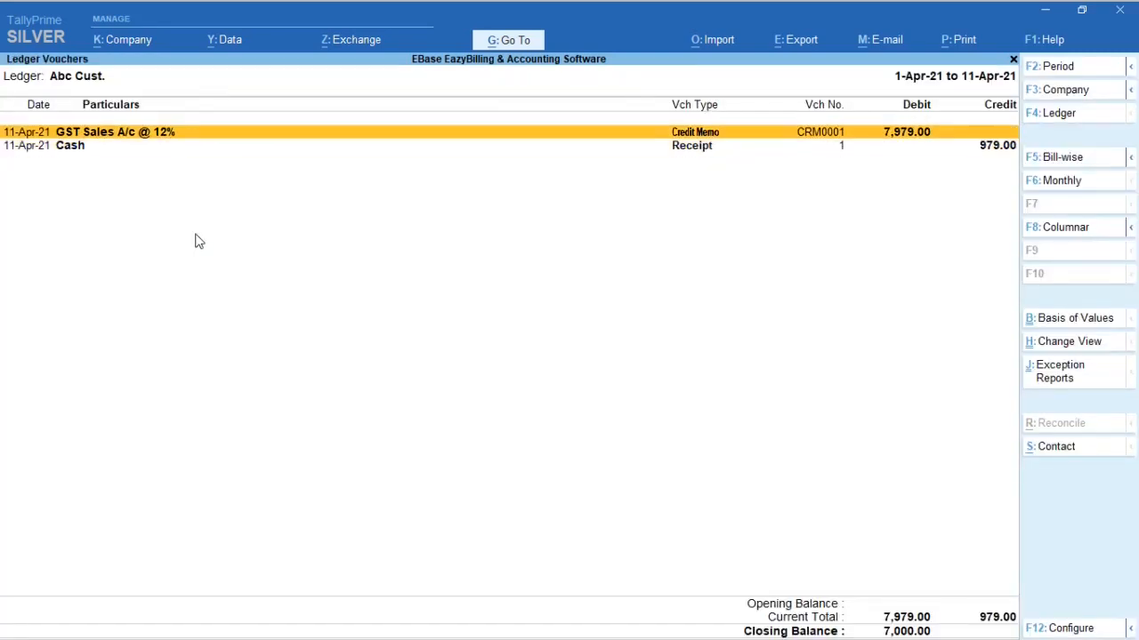
pyautogui.press('Down')
pyautogui.press('Up')
pyautogui.press('Down')
pyautogui.press('Up')
pyautogui.press('Down')
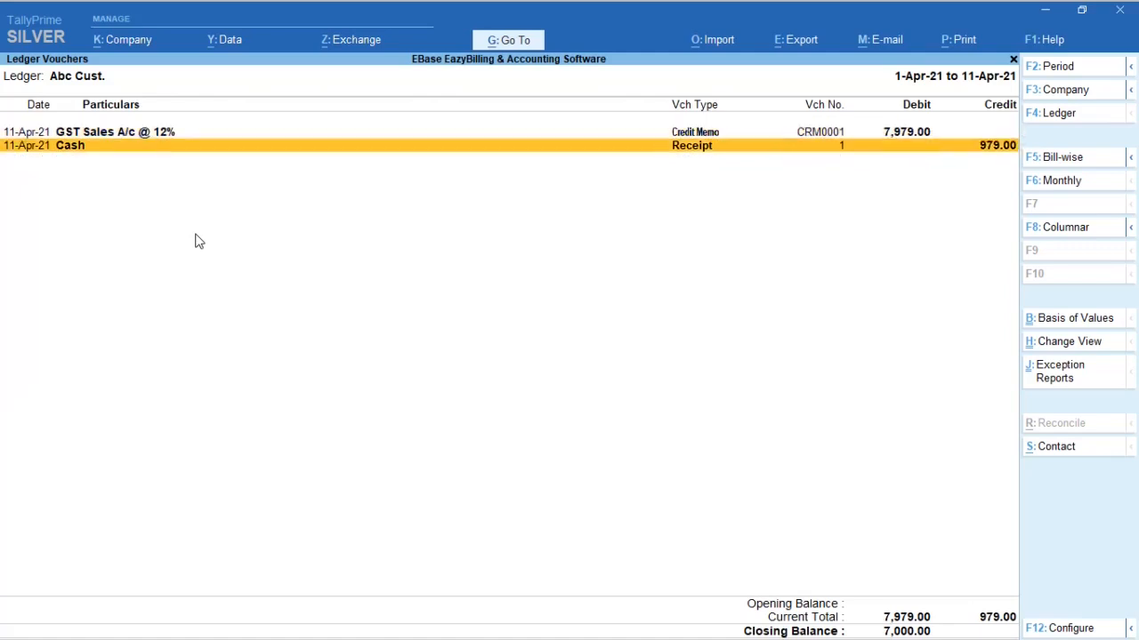
pyautogui.press('Up')
pyautogui.press('Down')
pyautogui.press('Up')
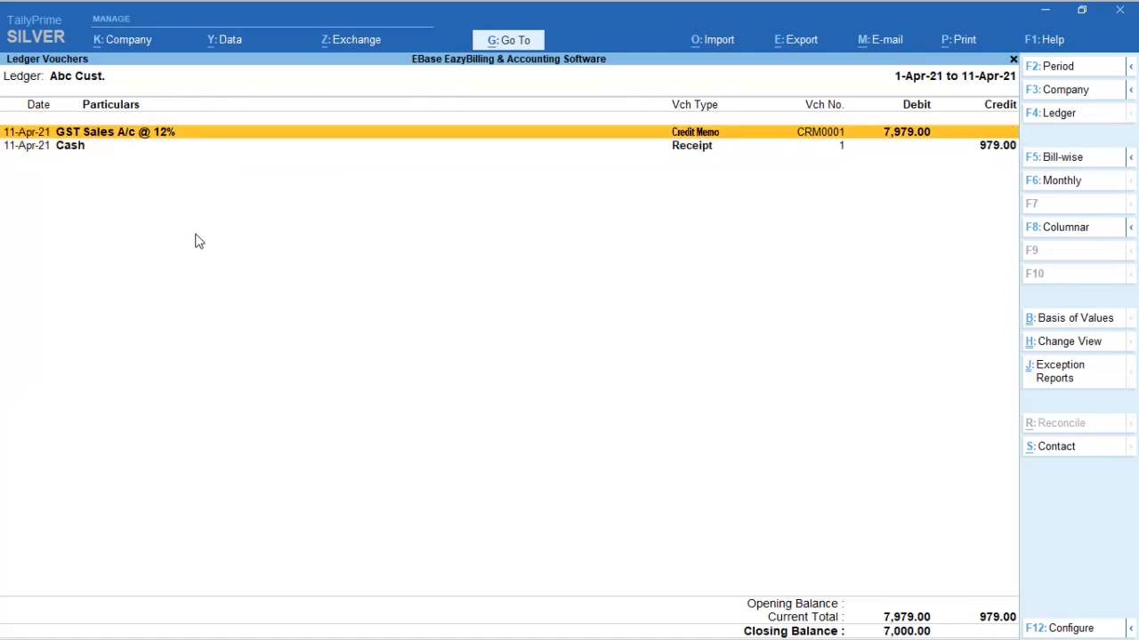
pyautogui.press('Escape')
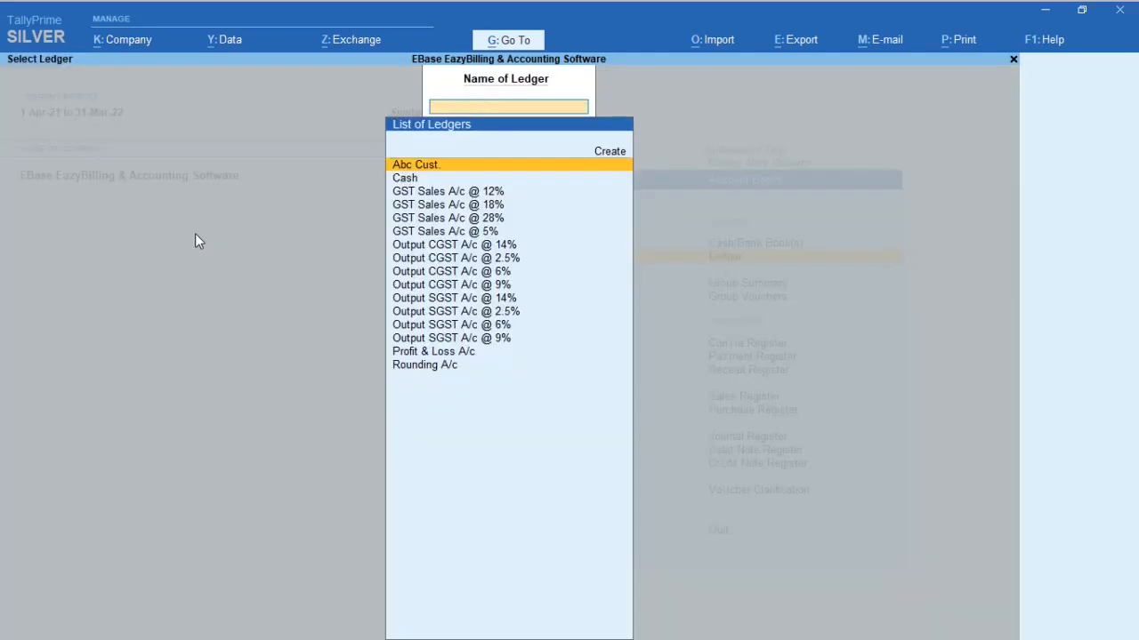
pyautogui.press('Escape')
pyautogui.press('Escape')
pyautogui.press('Escape')
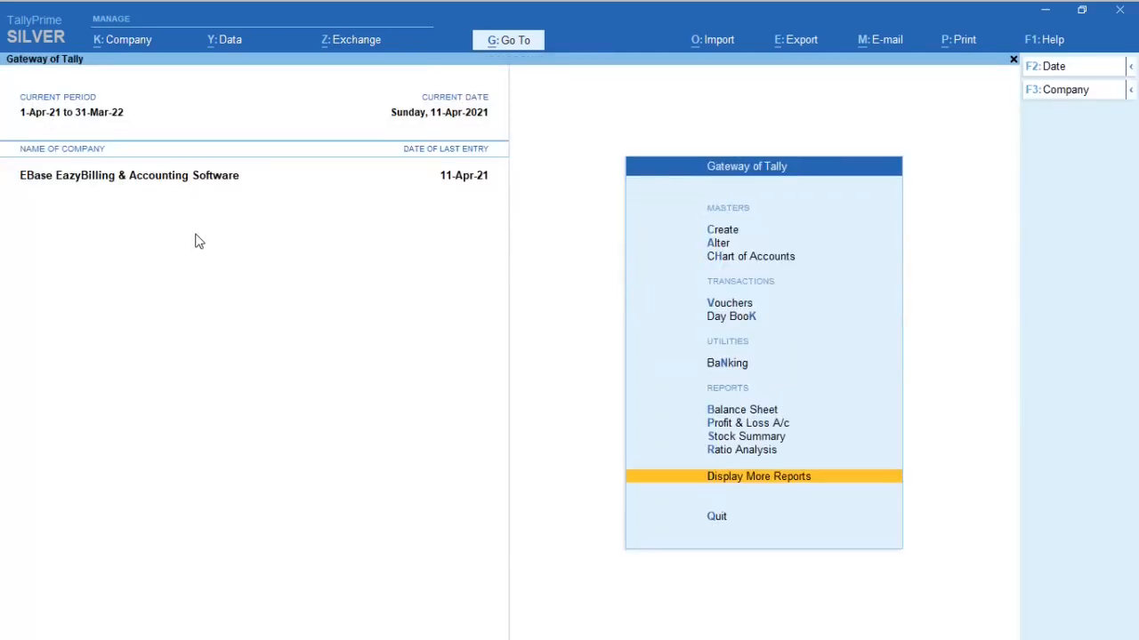